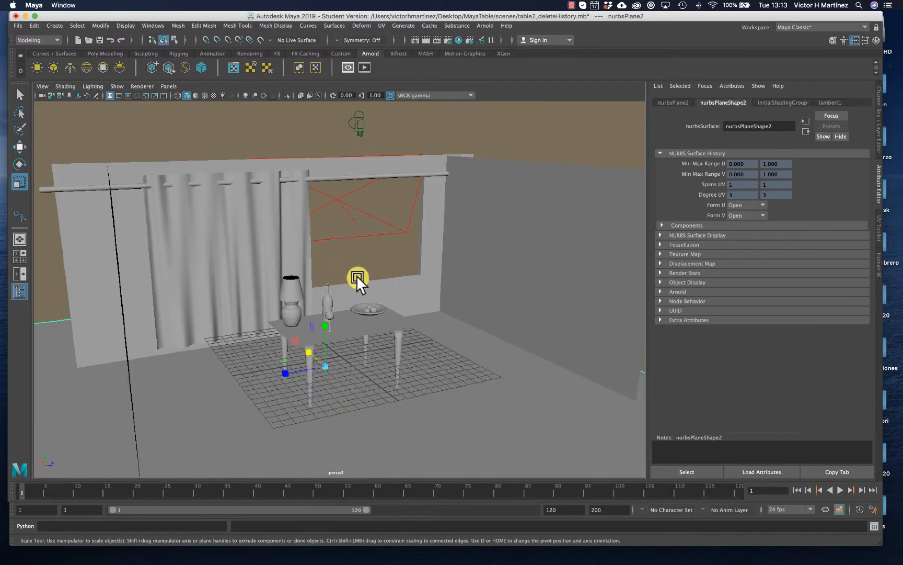
Examine the room scene from several angles, selecting the area light, sky dome light, floor, side walls and curtain in turn.
left_click_drag(357, 280, 337, 290, "alt")
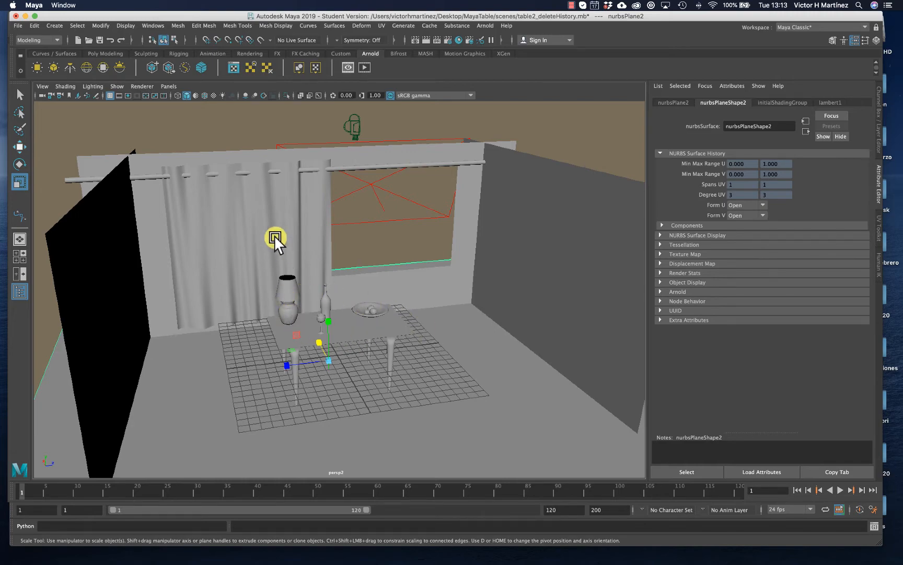
mouse_move(472, 320)
left_mouse_down("alt")
mouse_move(457, 316)
mouse_move(443, 341)
mouse_move(398, 322)
mouse_move(453, 315)
mouse_move(464, 324)
left_mouse_up("alt")
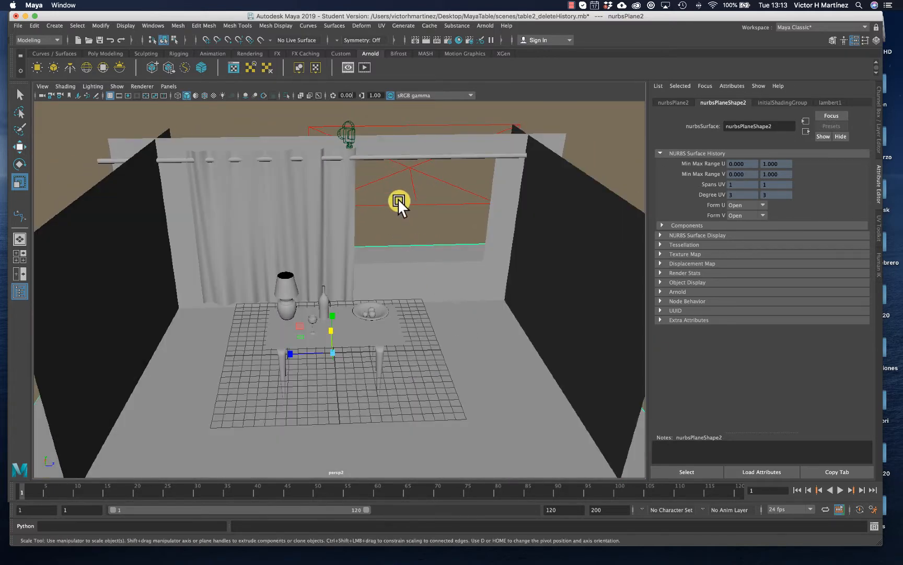
key("q")
left_click(409, 167)
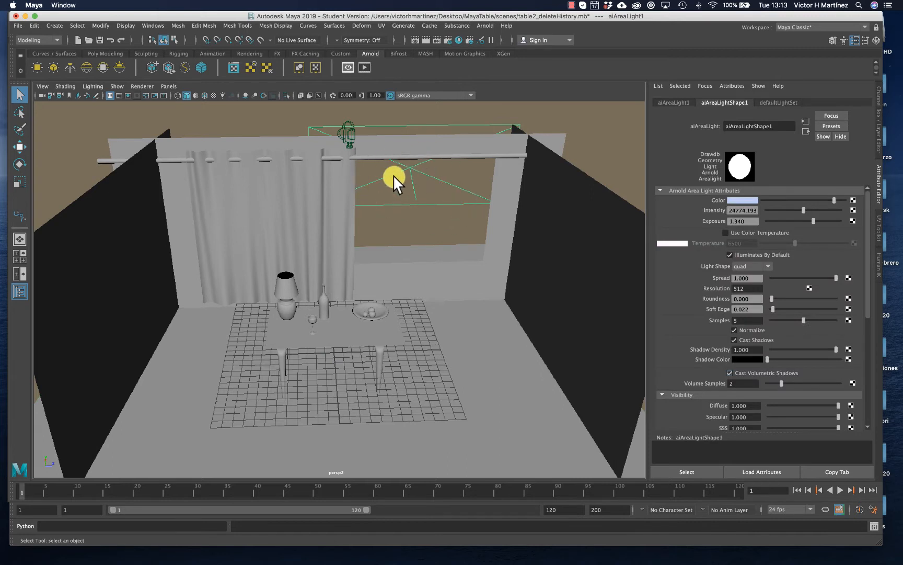
scroll(392, 178, "down", 8)
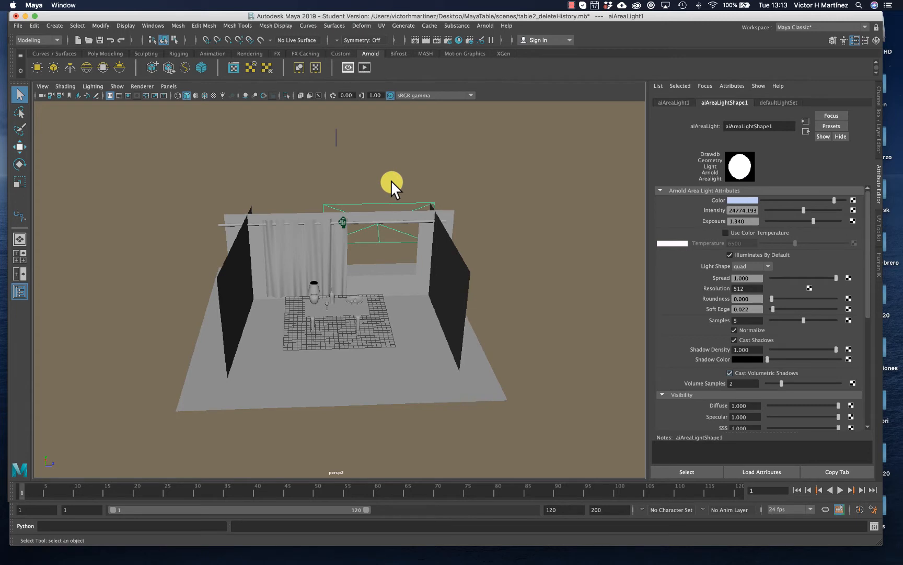
left_click(392, 182)
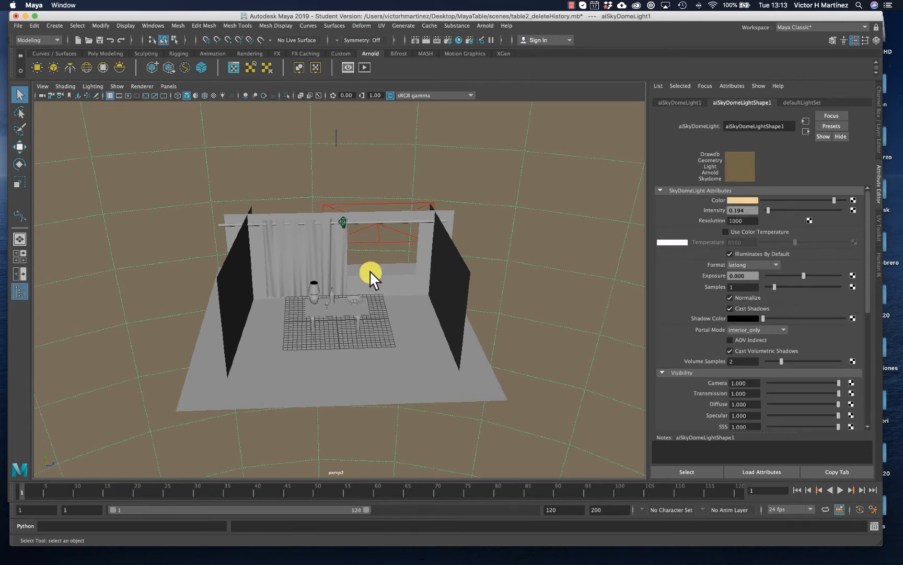
left_click(406, 352)
left_click(452, 304)
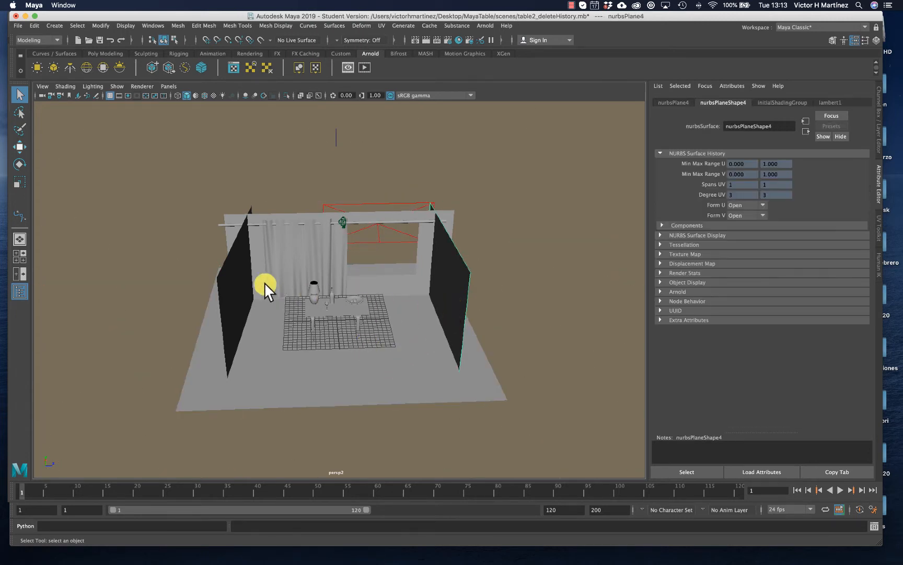
left_click(238, 282)
left_click(278, 266)
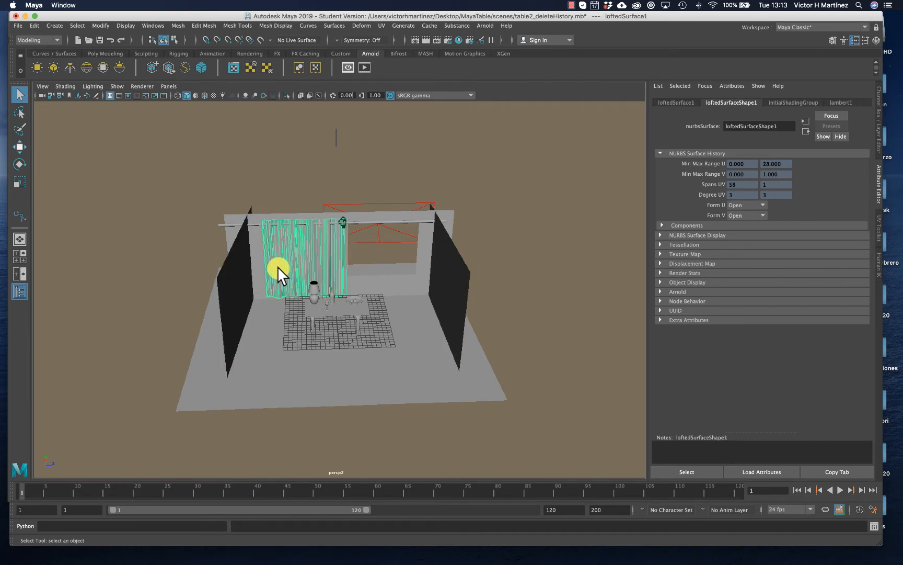
left_click(252, 225)
left_click(435, 262)
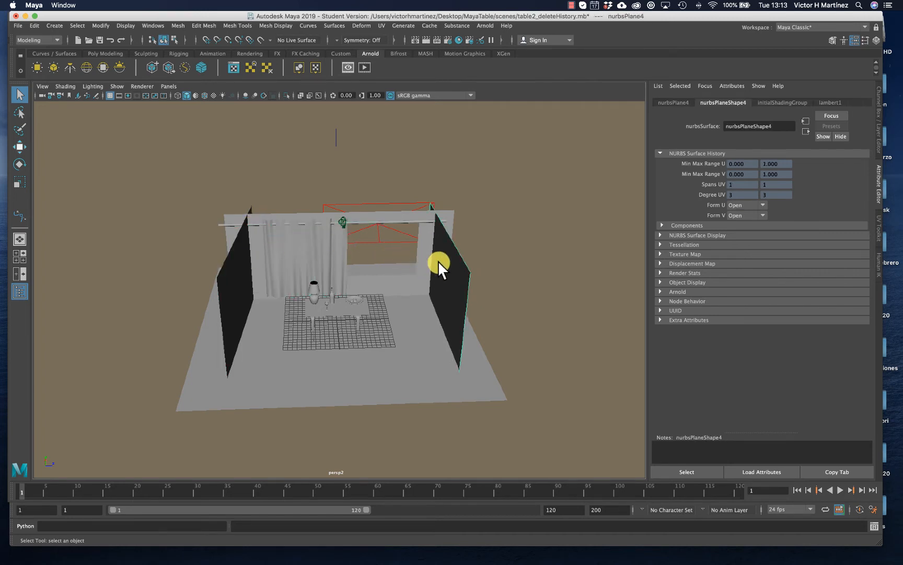
left_click(403, 343)
key("f")
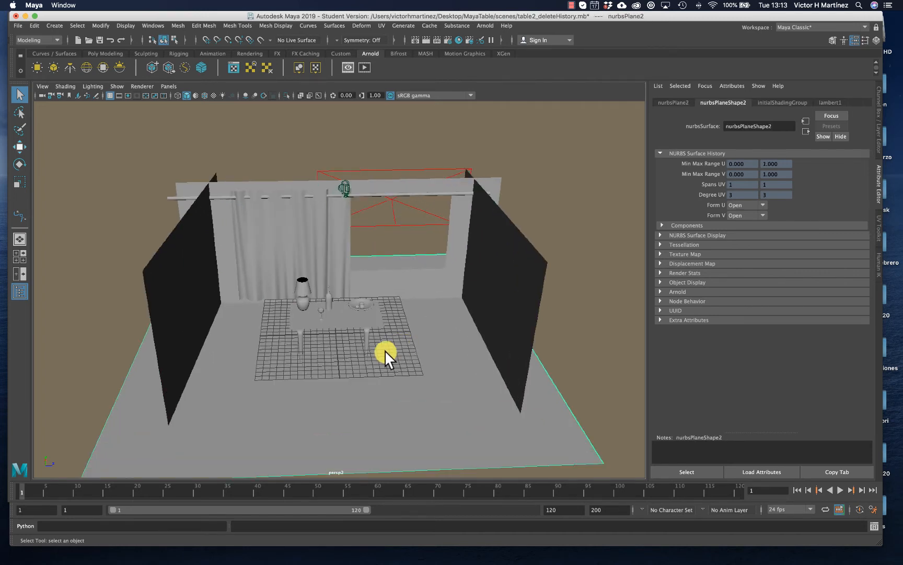
left_click_drag(385, 351, 398, 340, "alt")
scroll(405, 331, "up", 5)
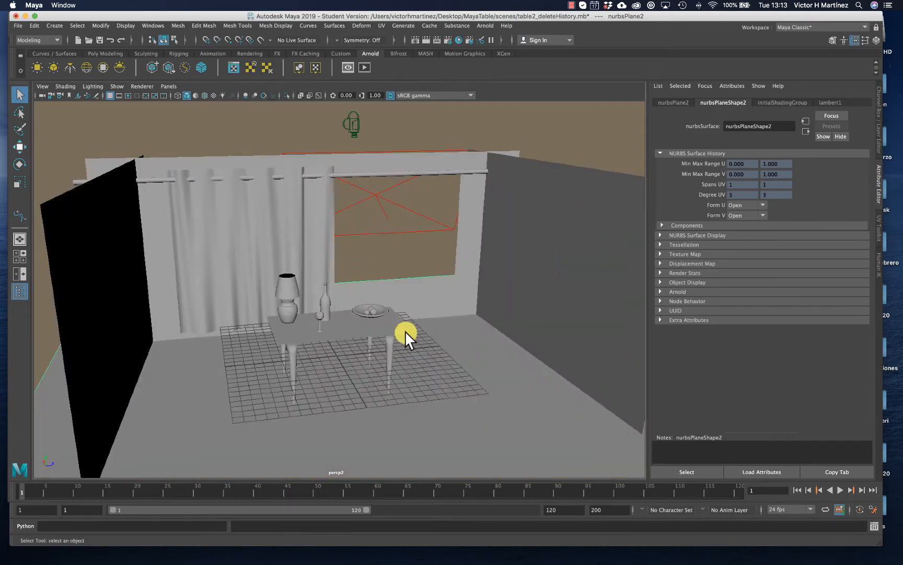
Save the current room scene, accepting the student version notice, and start a new empty scene.
key("super+s")
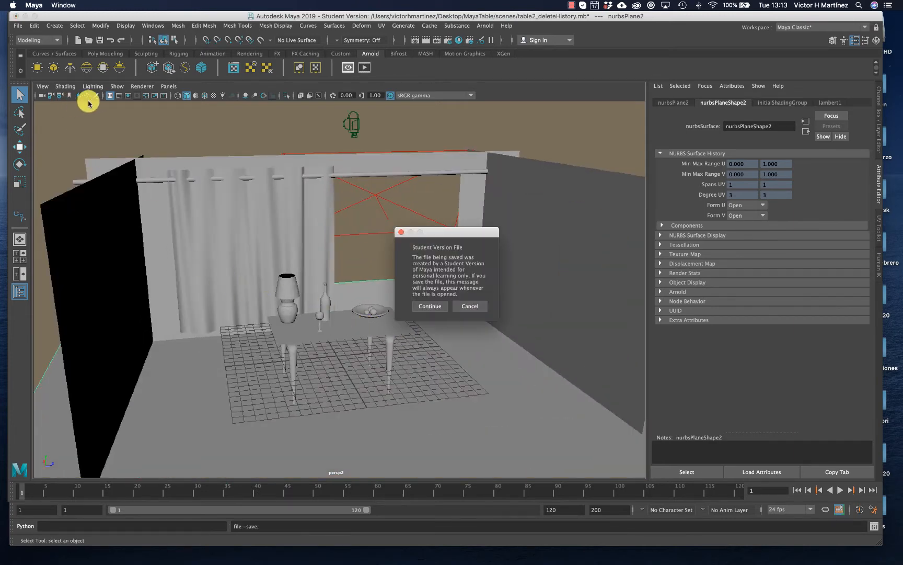
left_click(427, 313)
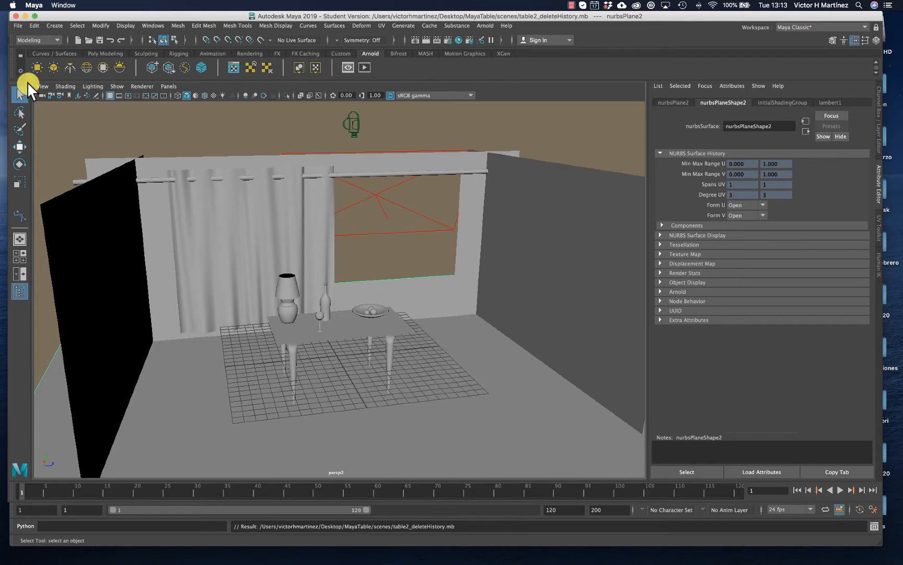
left_click(14, 24)
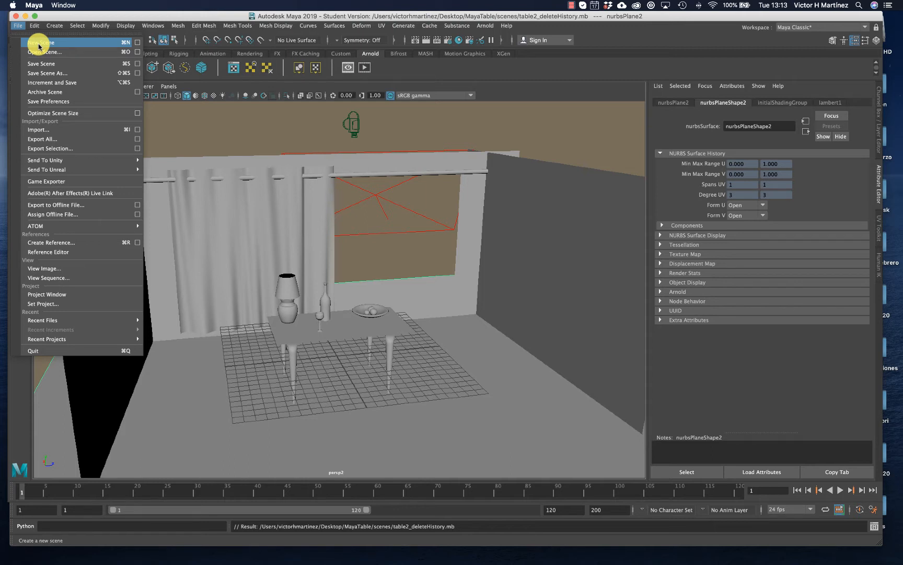
left_click(40, 43)
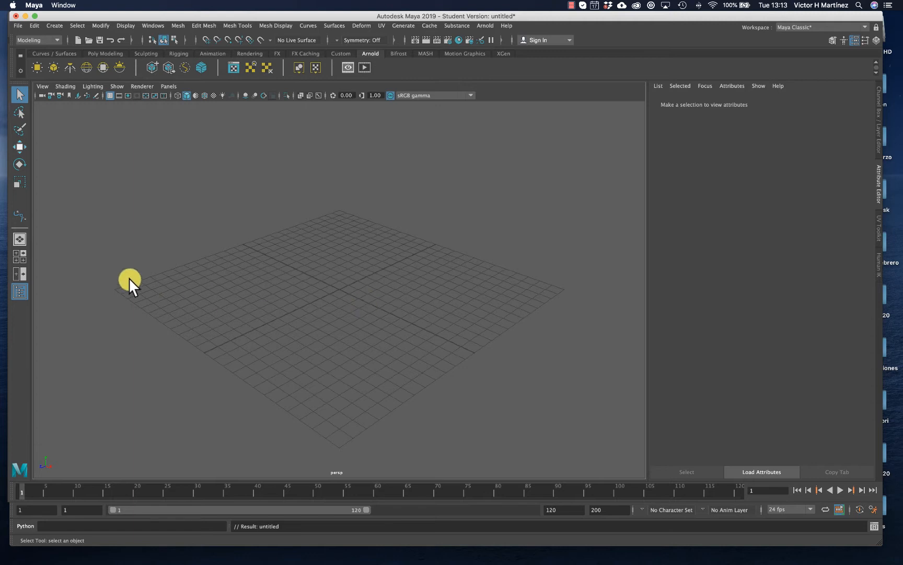
Create a polygon sphere at the centre of the grid and frame it.
left_click(94, 54)
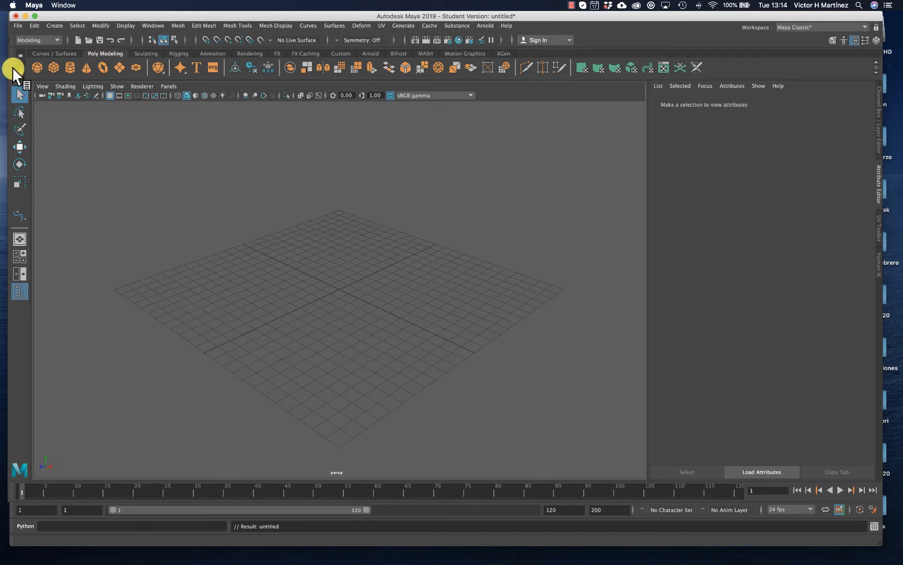
left_click(37, 66)
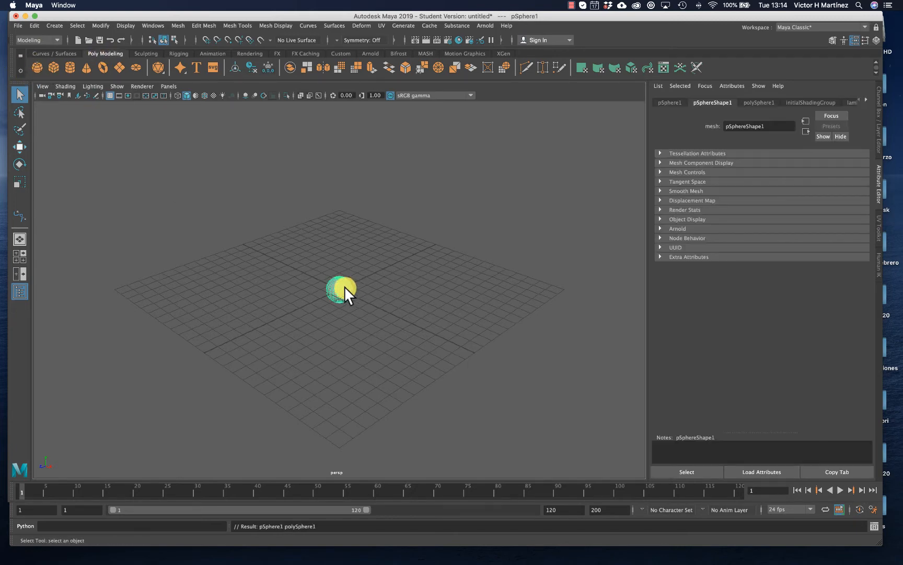
key("f")
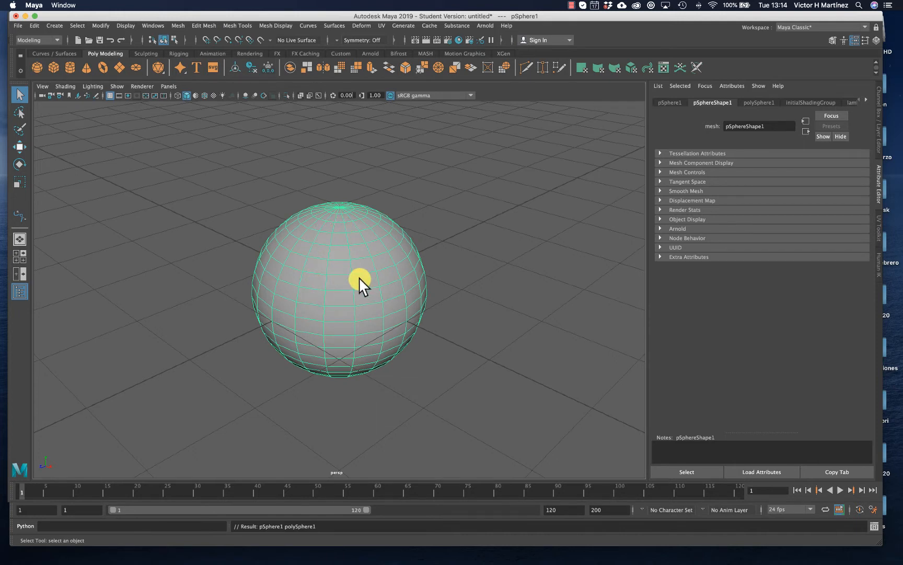
Select a vertical strip of neighbouring faces on the polygon sphere and move them outward to form a protrusion.
right_click(342, 266)
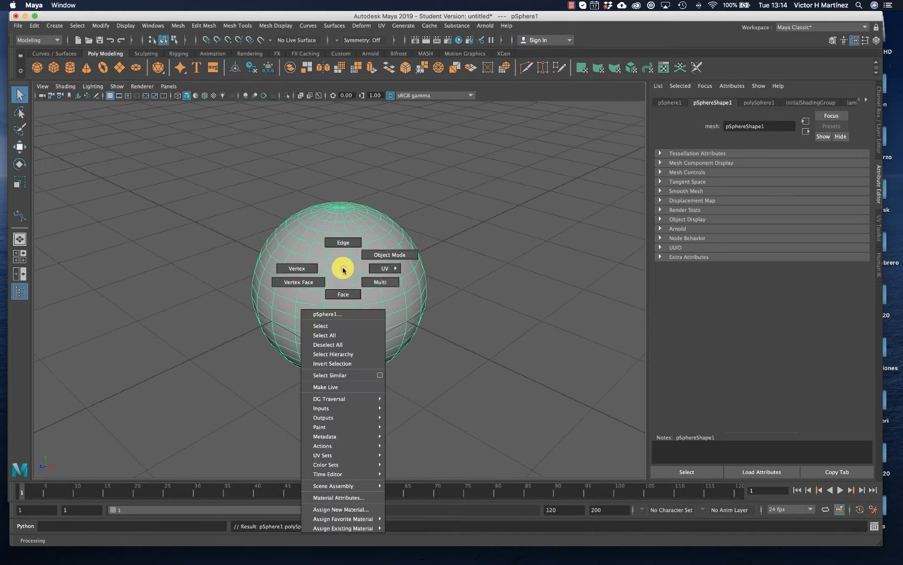
right_click_drag(343, 268, 342, 295)
left_click(338, 269)
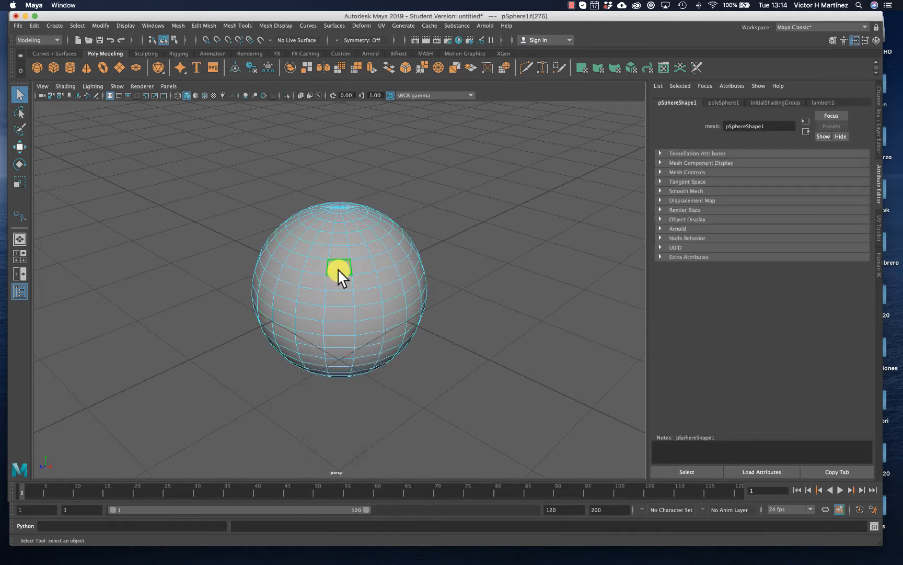
left_click_drag(365, 282, 302, 283, "alt")
left_click(290, 284, "shift")
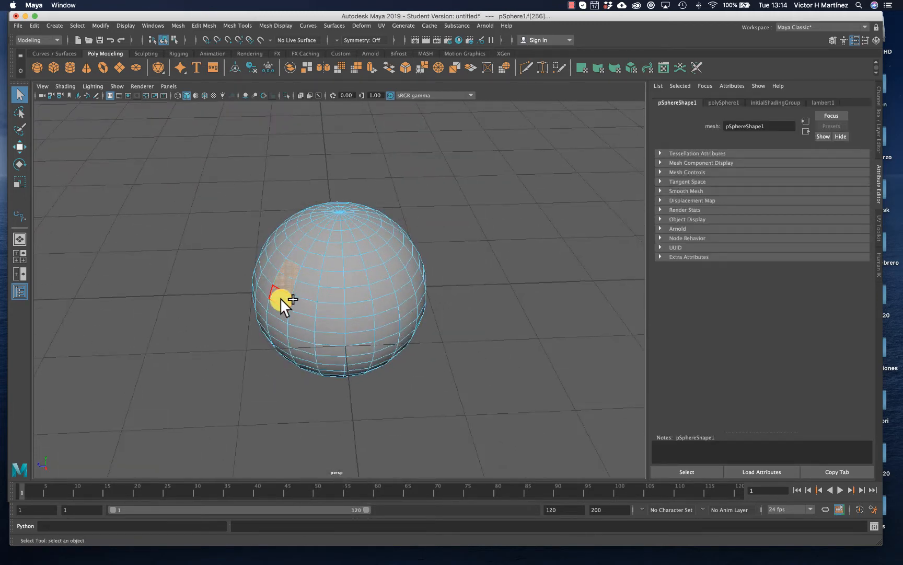
left_click(272, 312, "shift")
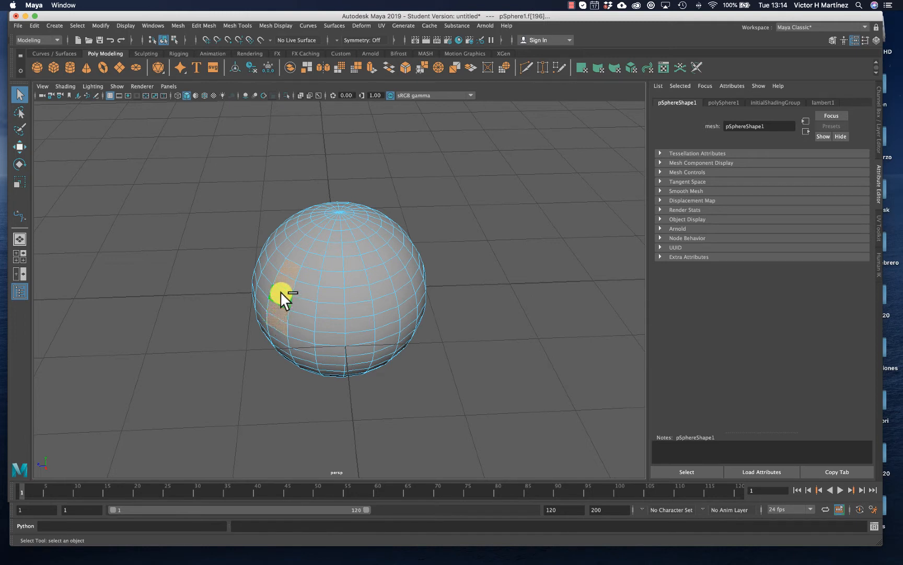
left_click(284, 268, "shift")
left_click(283, 285, "shift")
key("e")
key("w")
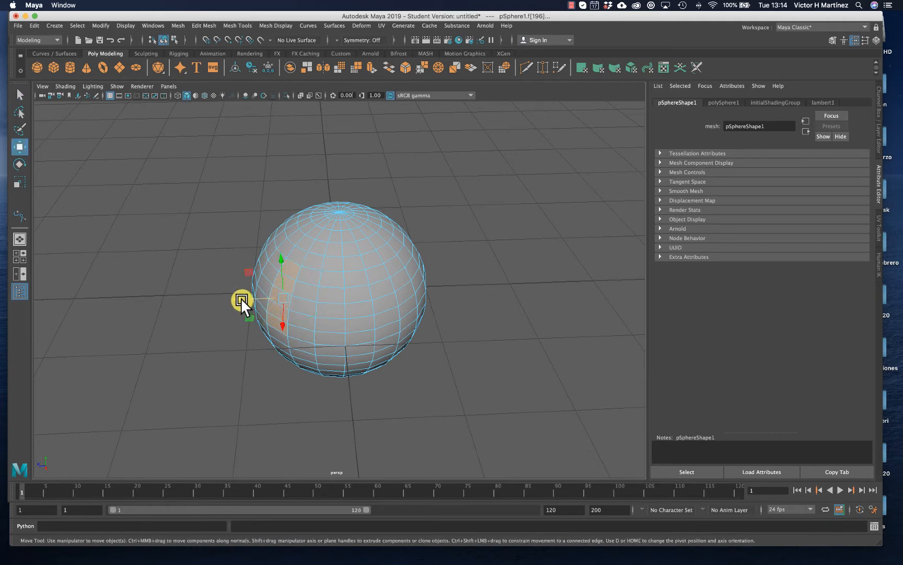
left_click_drag(241, 297, 352, 350, "shift")
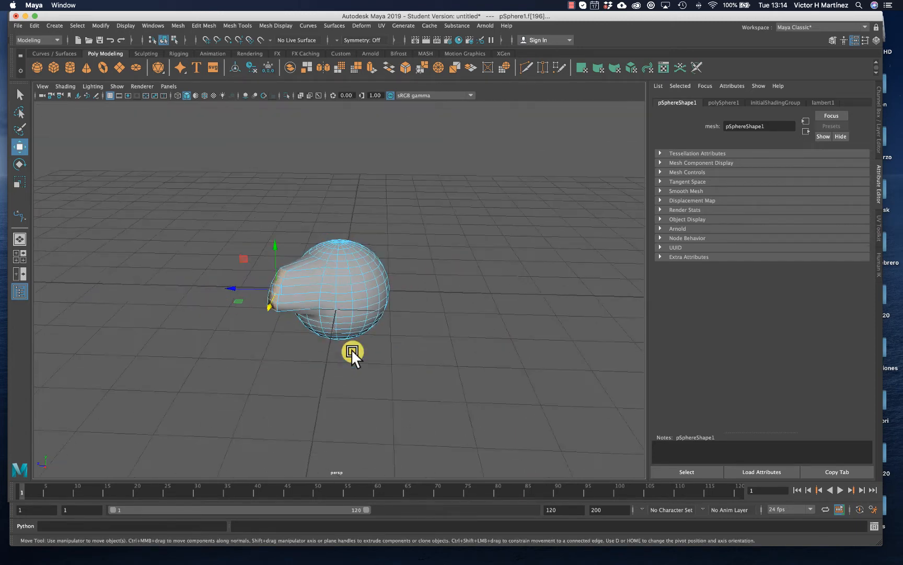
Return the deformed polygon sphere to object mode and delete it.
right_click_drag(333, 293, 375, 279)
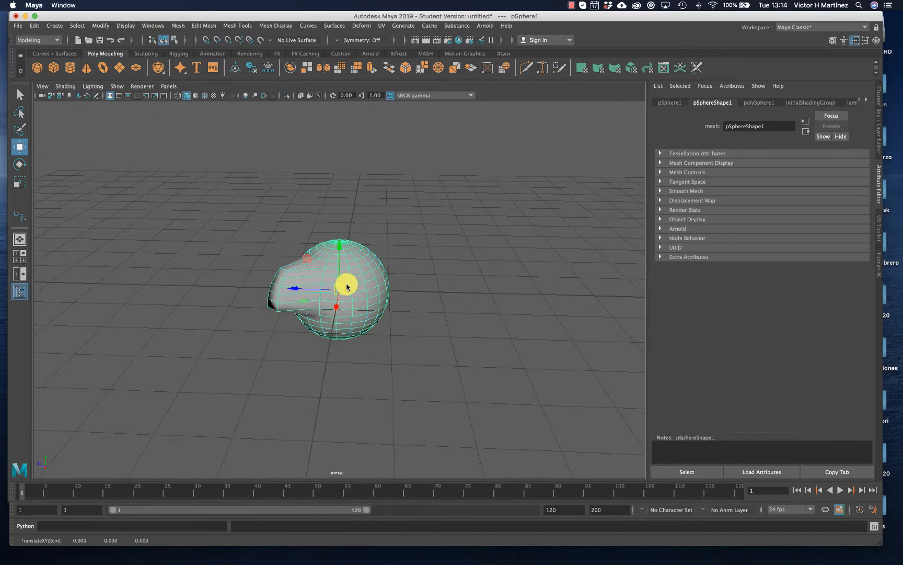
key("Delete")
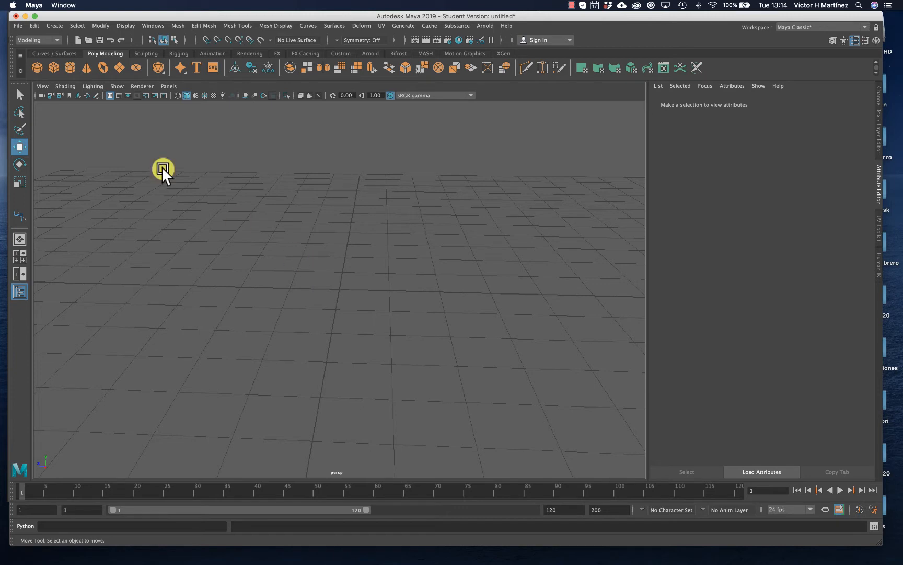
Create a NURBS sphere at the centre of the grid and select it for a closer view.
left_click(40, 53)
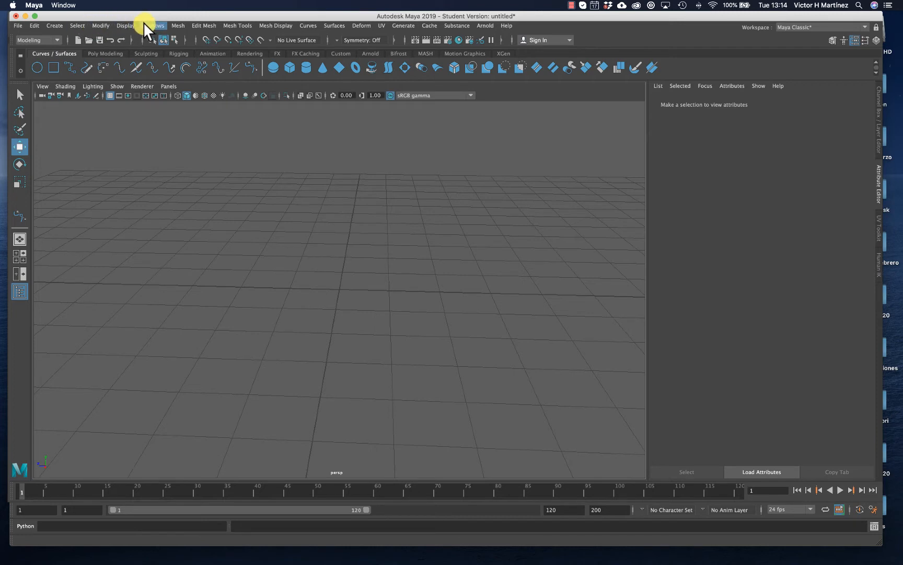
left_click(57, 25)
mouse_move(64, 46)
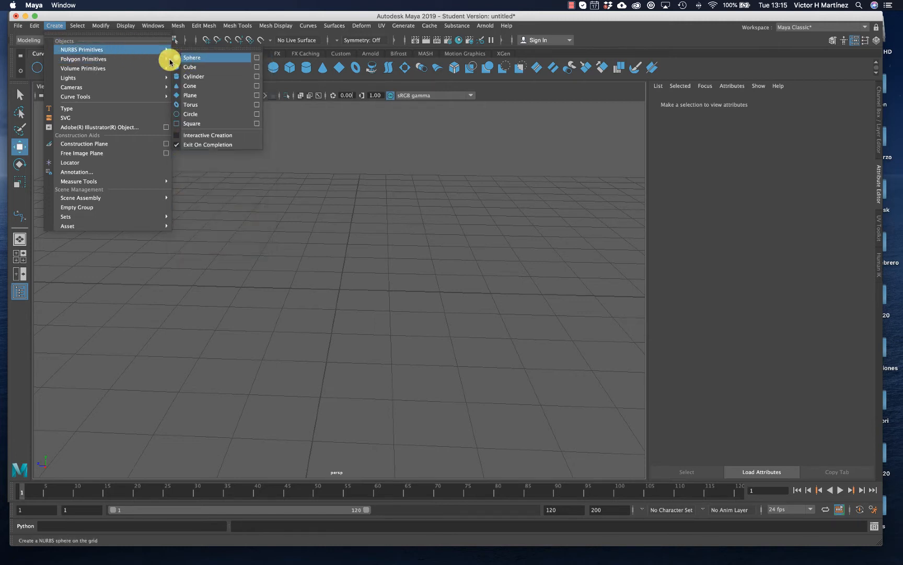
mouse_move(128, 57)
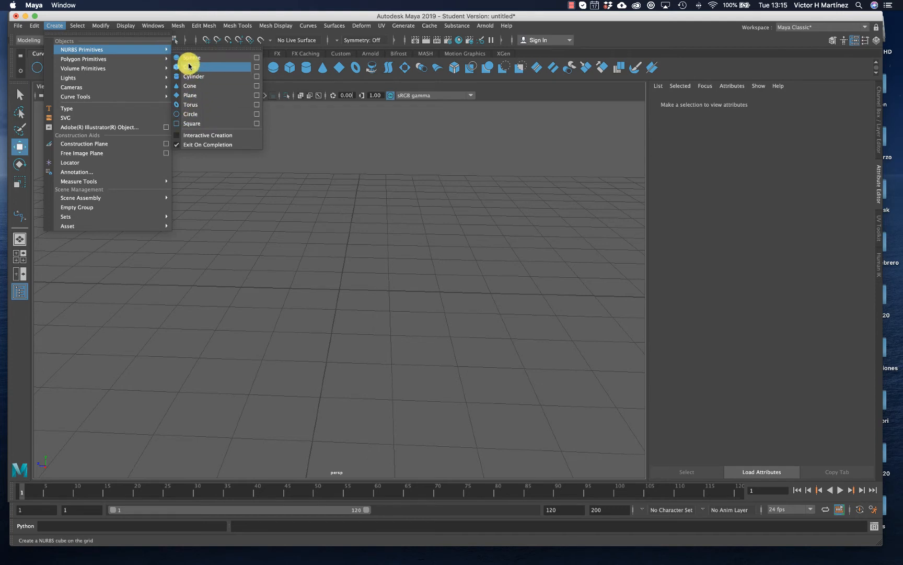
left_click(193, 57)
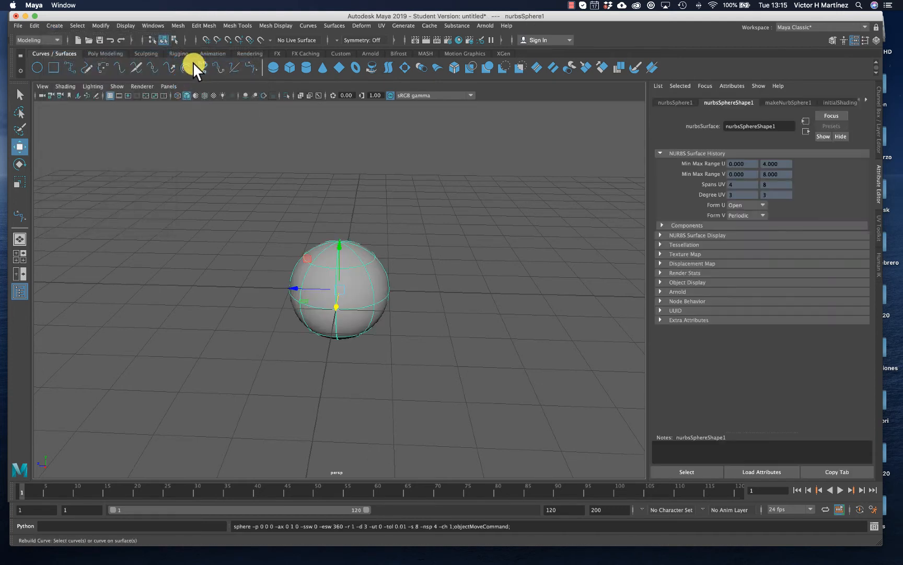
left_click(447, 283)
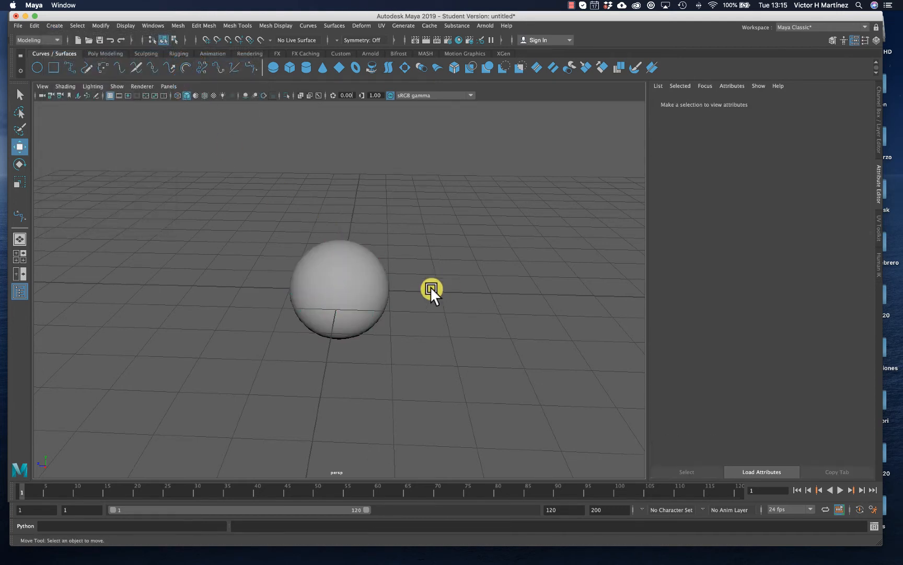
left_click(328, 273)
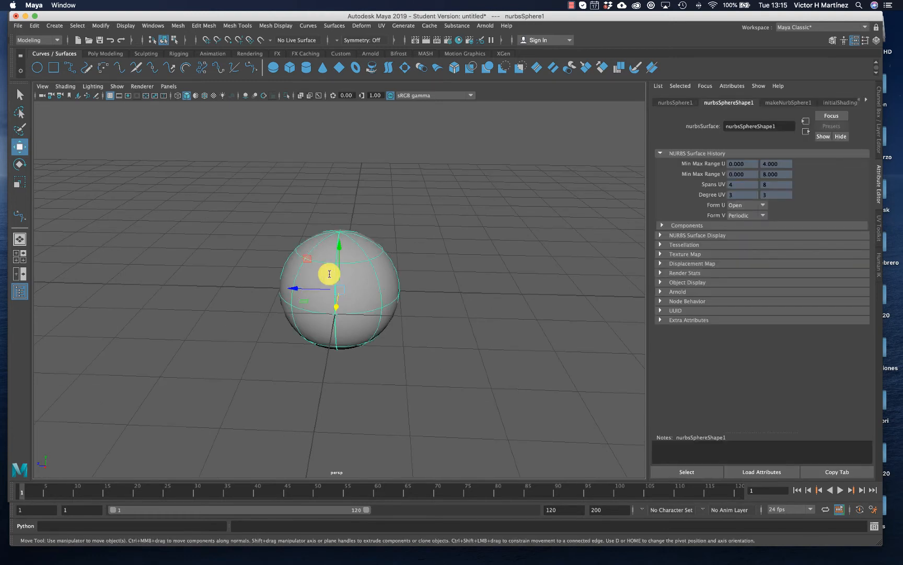
scroll(329, 272, "up", 3)
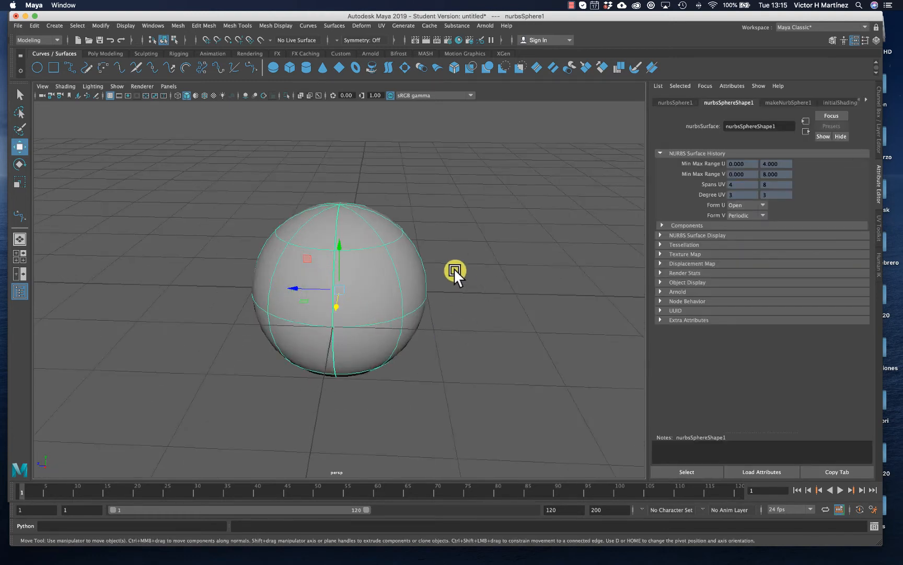
Show the NURBS sphere's control vertices and pull one upper side vertex horizontally outward from the surface.
right_click(361, 248)
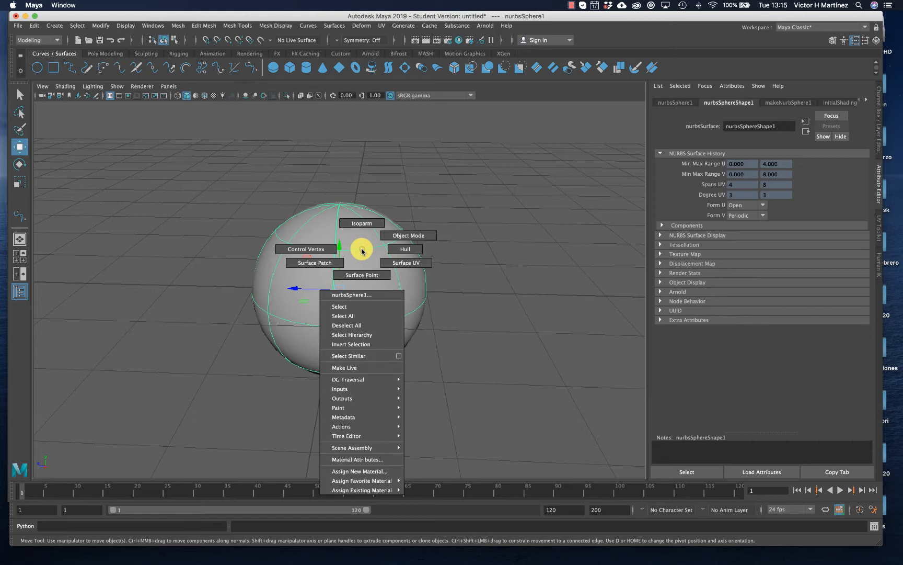
right_click_drag(362, 251, 313, 252)
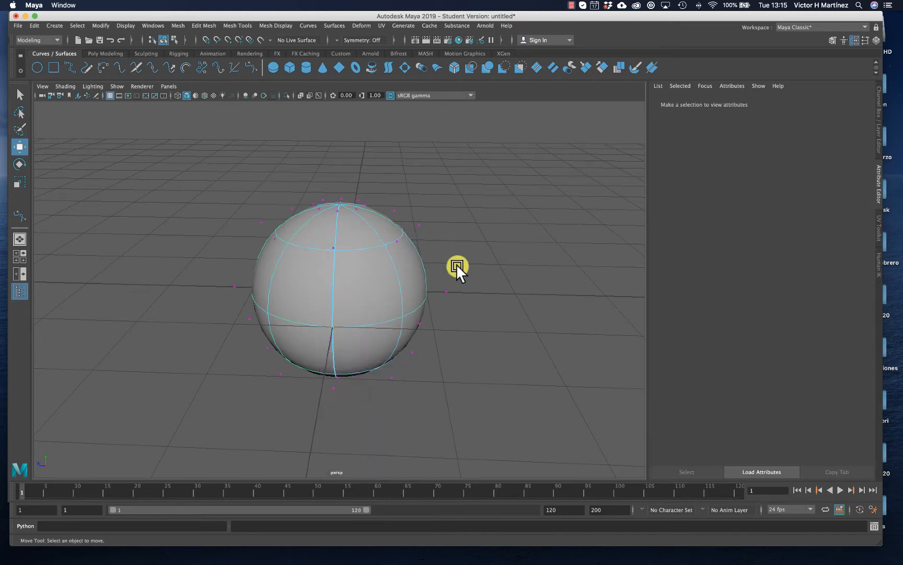
left_click(419, 225)
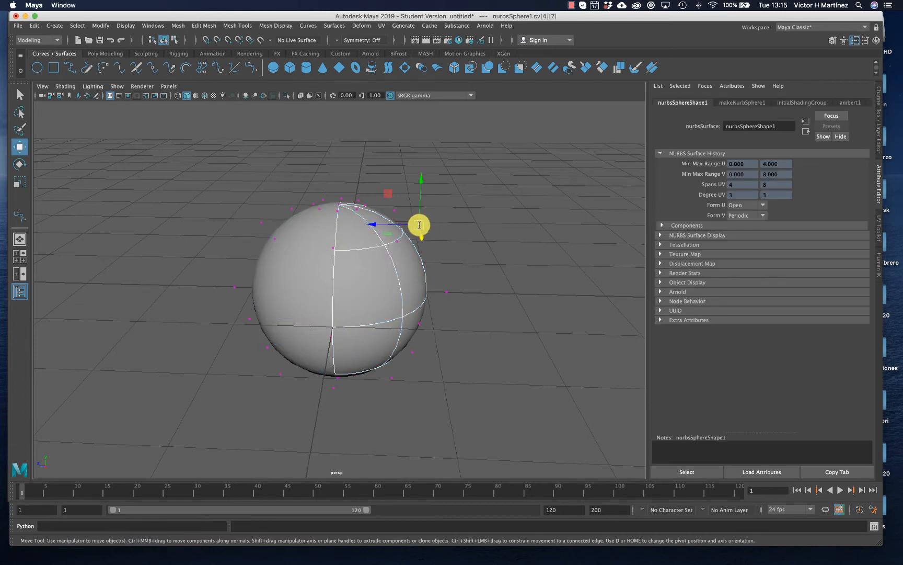
left_click_drag(374, 228, 494, 225)
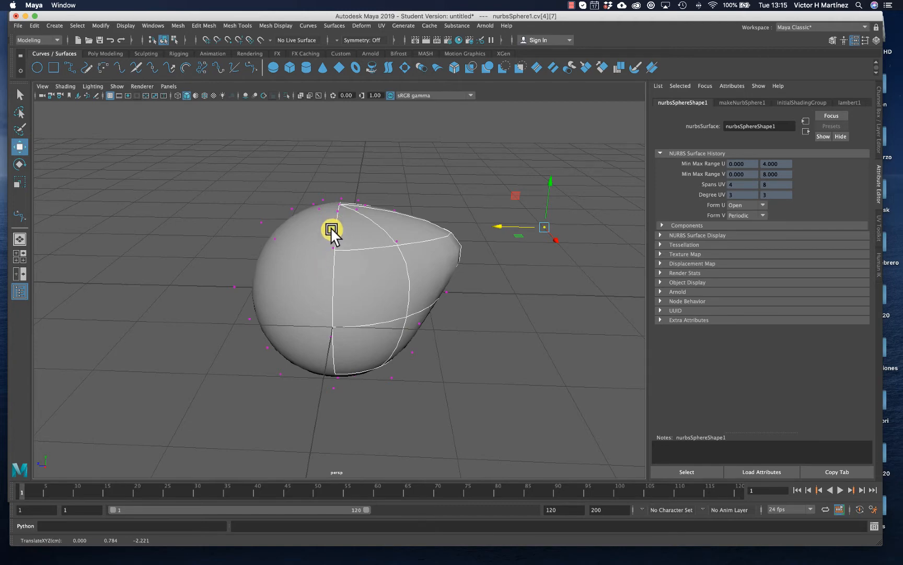
Select the control vertices around the NURBS sphere's top pole and move them upward to form a raised tip.
left_click_drag(400, 349, 202, 348, "alt")
mouse_move(311, 245)
left_mouse_down("alt")
mouse_move(340, 272)
mouse_move(290, 252)
mouse_move(301, 237)
left_mouse_up("alt")
left_click_drag(308, 182, 378, 211)
left_click_drag(341, 155, 334, 110)
left_click_drag(337, 160, 259, 227, "alt")
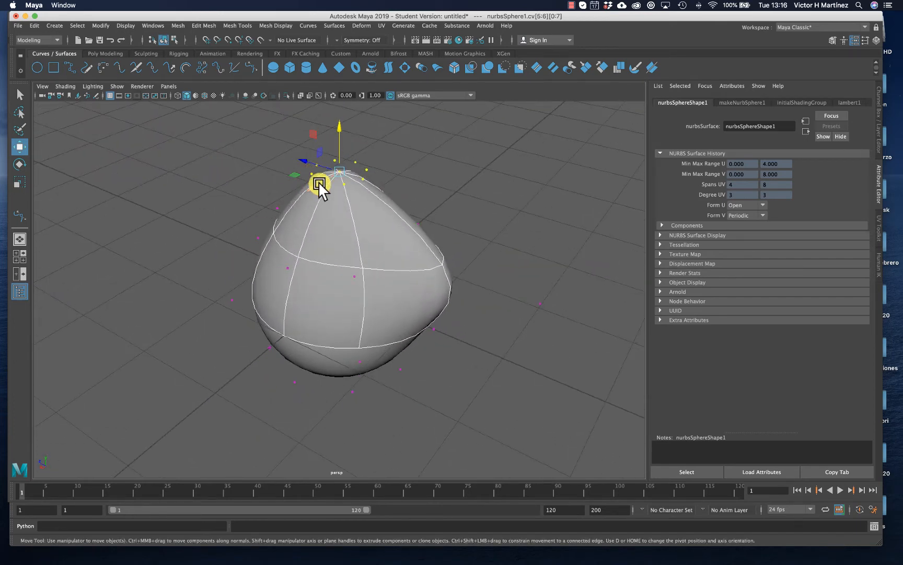
left_click_drag(335, 126, 341, 115)
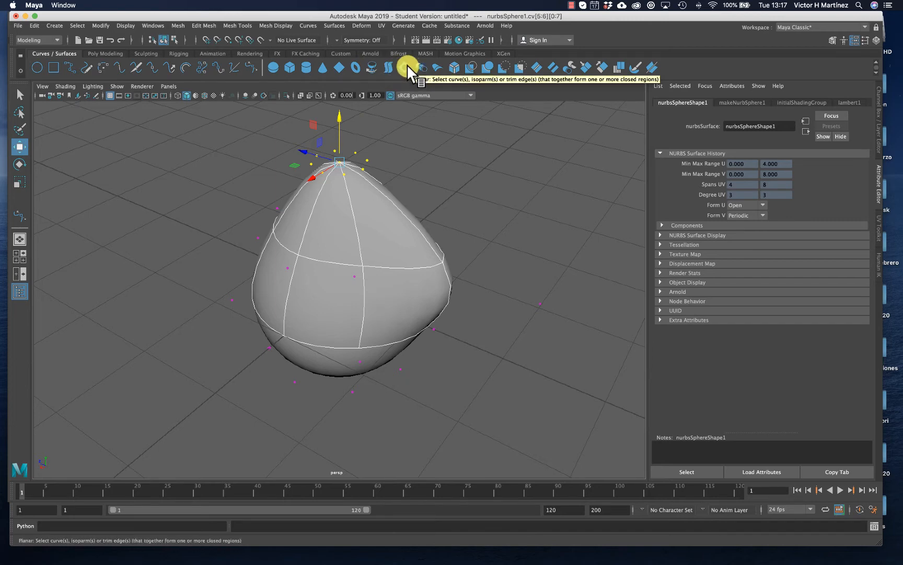
Return the deformed NURBS sphere to object mode and delete it.
right_click(365, 190)
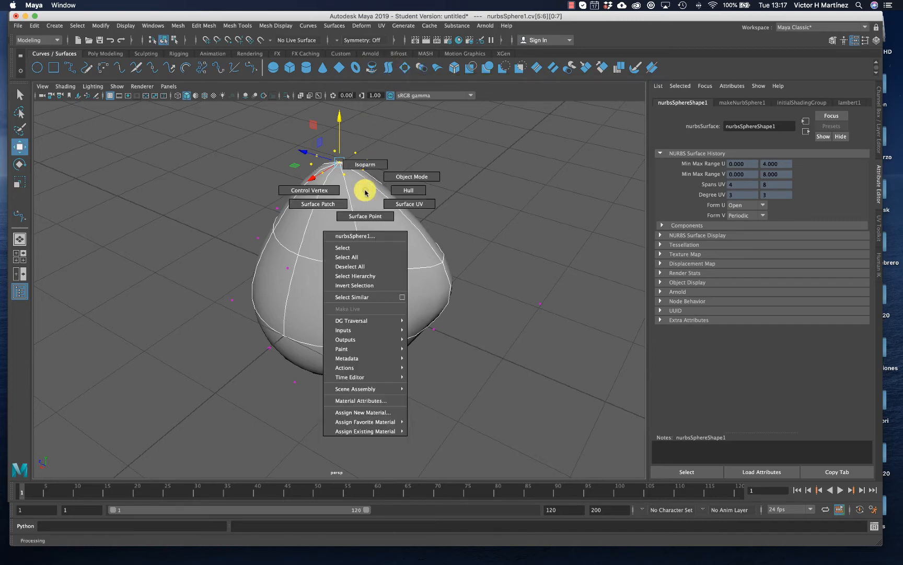
right_click_drag(365, 192, 406, 177)
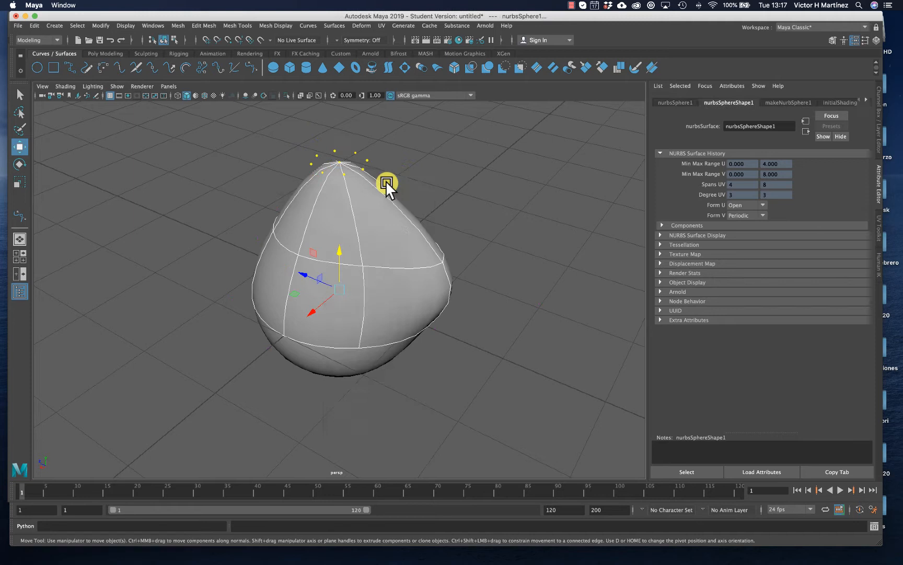
left_click(432, 195)
left_click(356, 217)
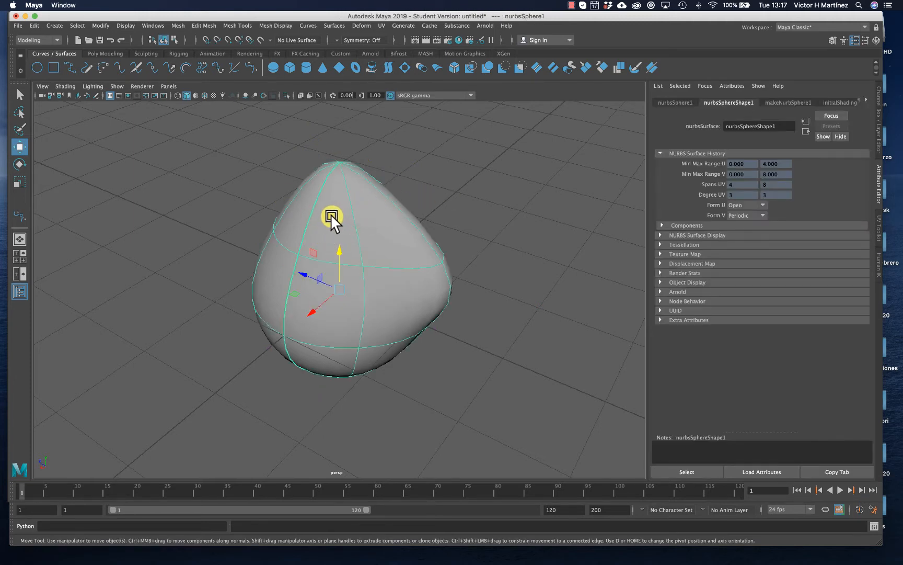
key("Delete")
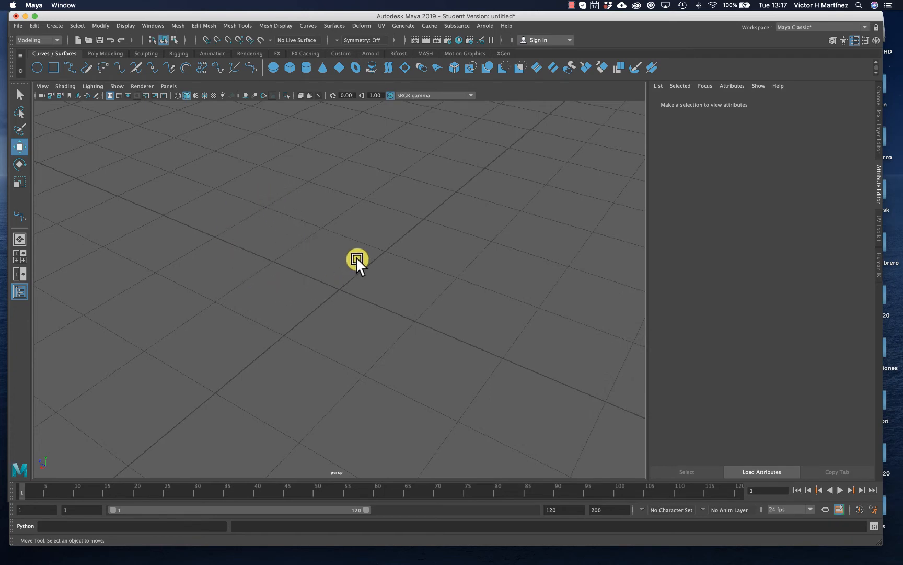
In the top view, create a NURBS circle centred on the origin and scale it uniformly to about 3.9.
key("space")
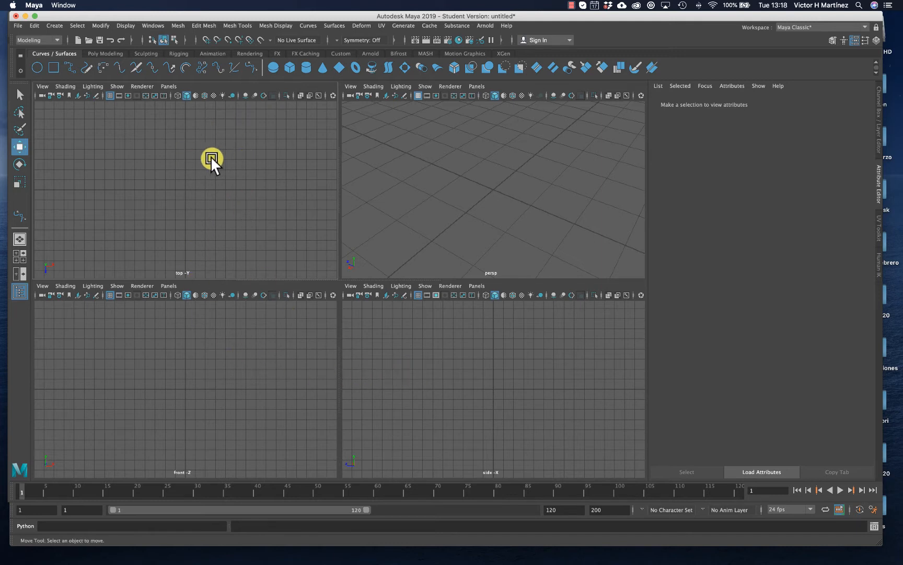
key("space")
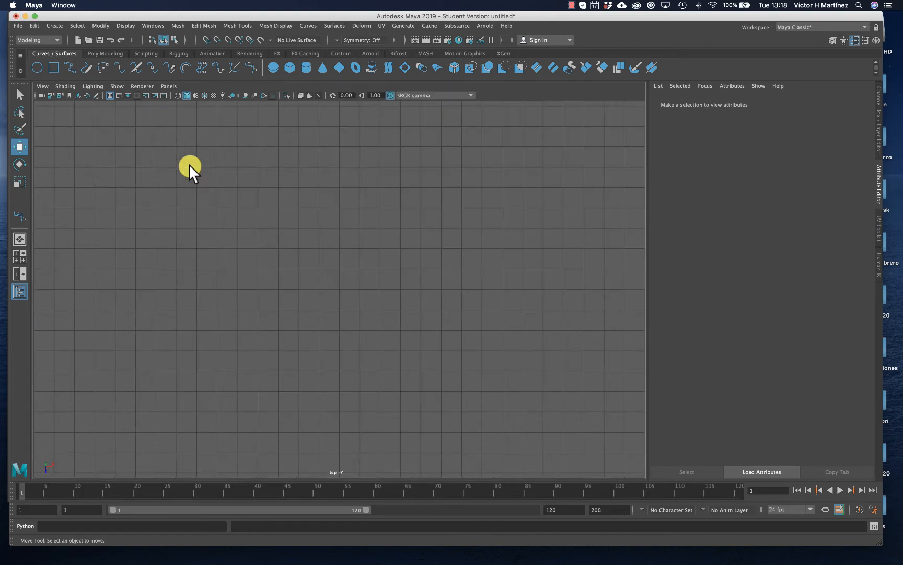
left_click(38, 64)
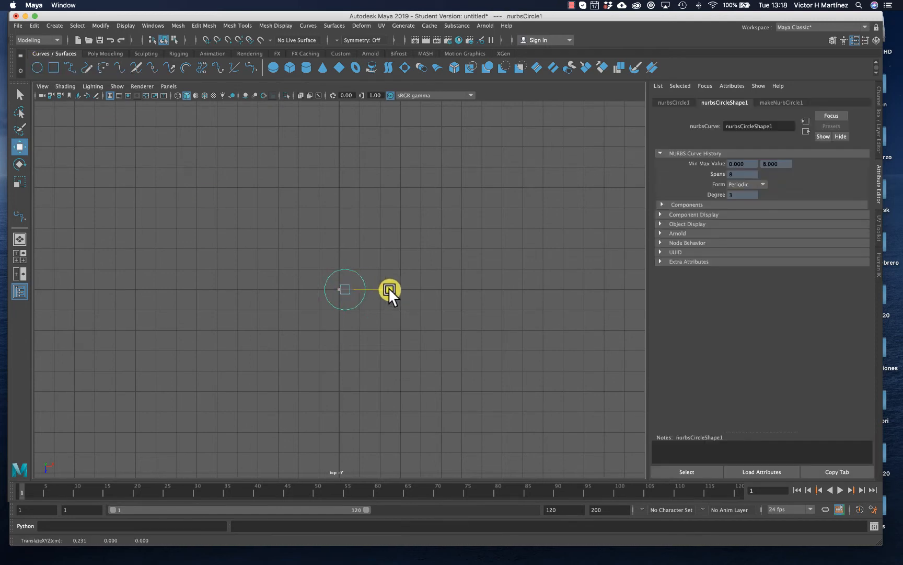
left_click_drag(388, 287, 434, 274)
key("r")
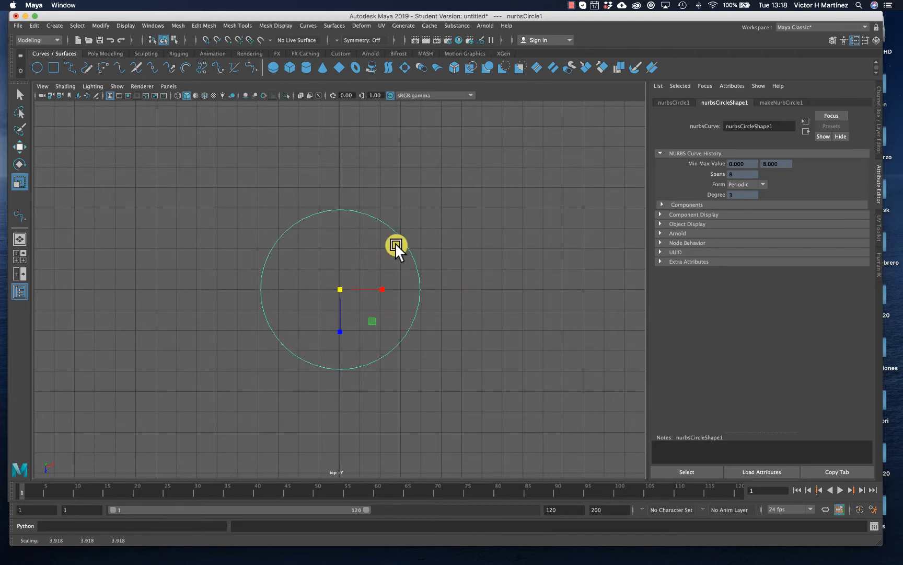
Create a planar surface from the circle and move it about 10.4 units along Z, away from the curve.
left_click(402, 68)
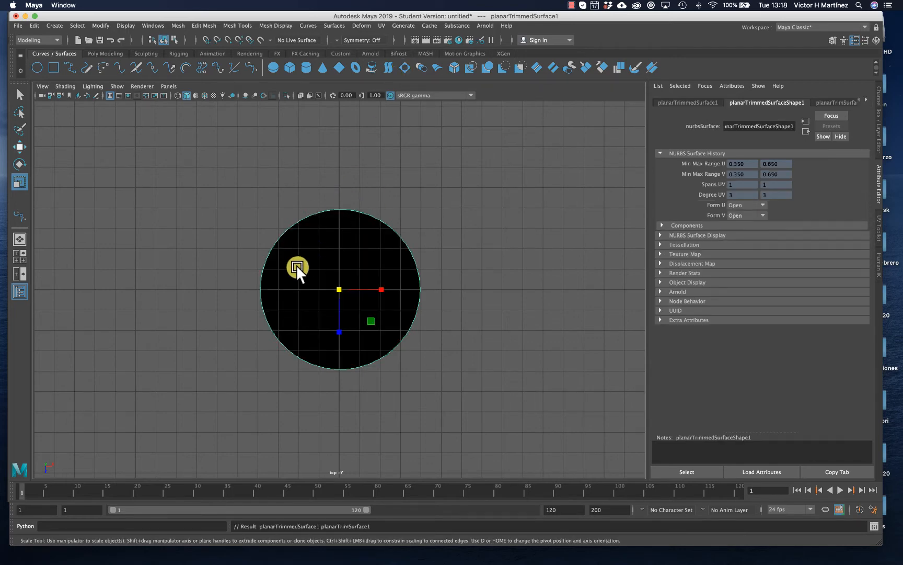
key("space")
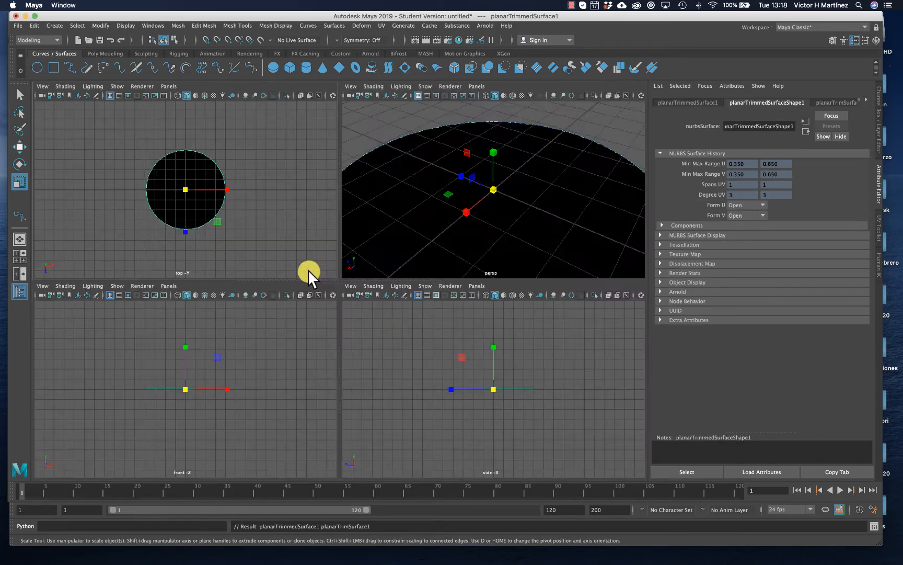
right_click_drag(560, 213, 542, 204, "alt")
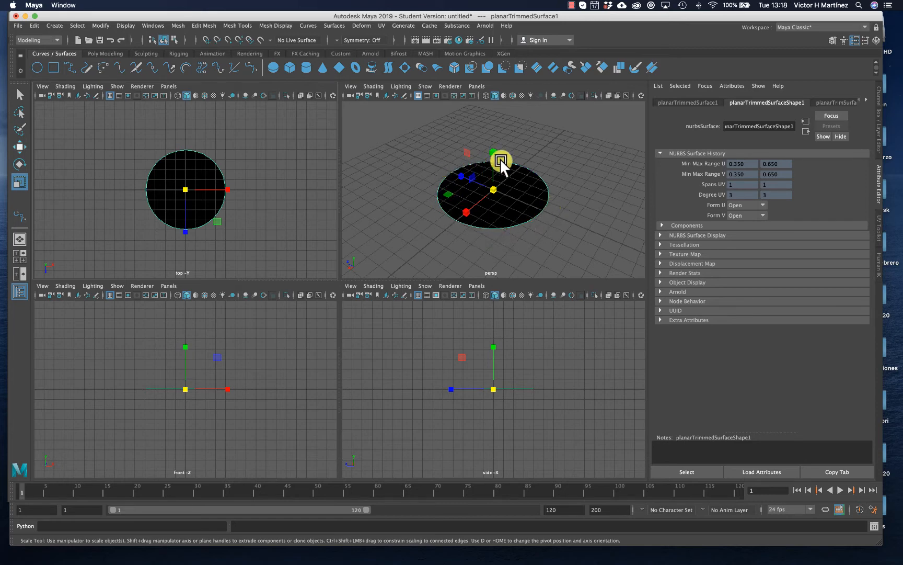
key("w")
middle_click_drag(471, 174, 380, 149)
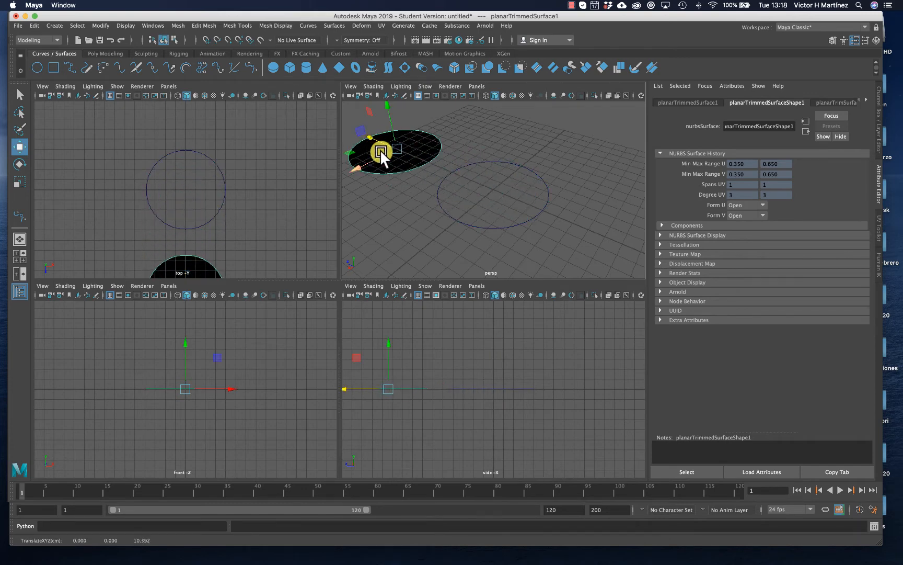
left_click(410, 207)
left_click(404, 154)
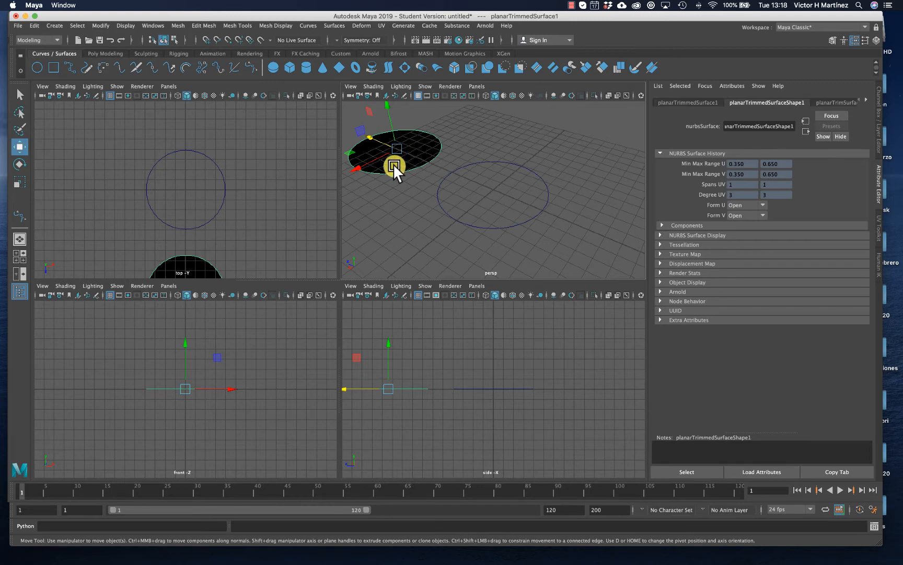
Reverse the direction of the circular planar surface in the perspective view.
scroll(395, 166, "up", 2)
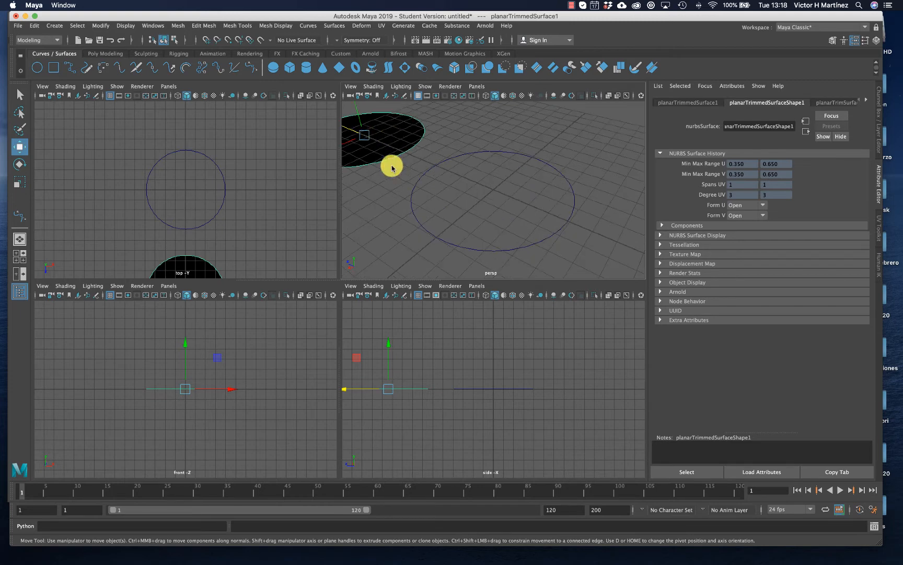
key("space")
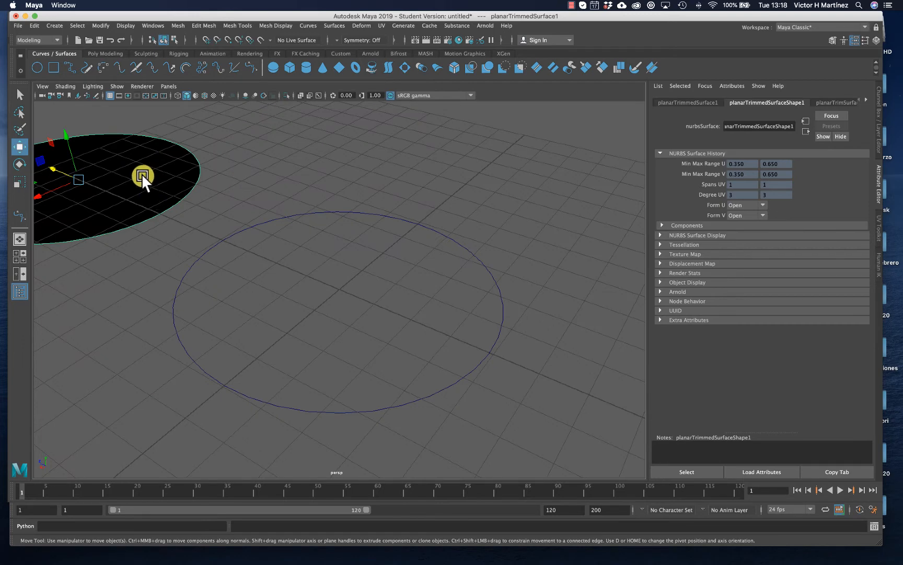
middle_click_drag(123, 186, 354, 232, "alt")
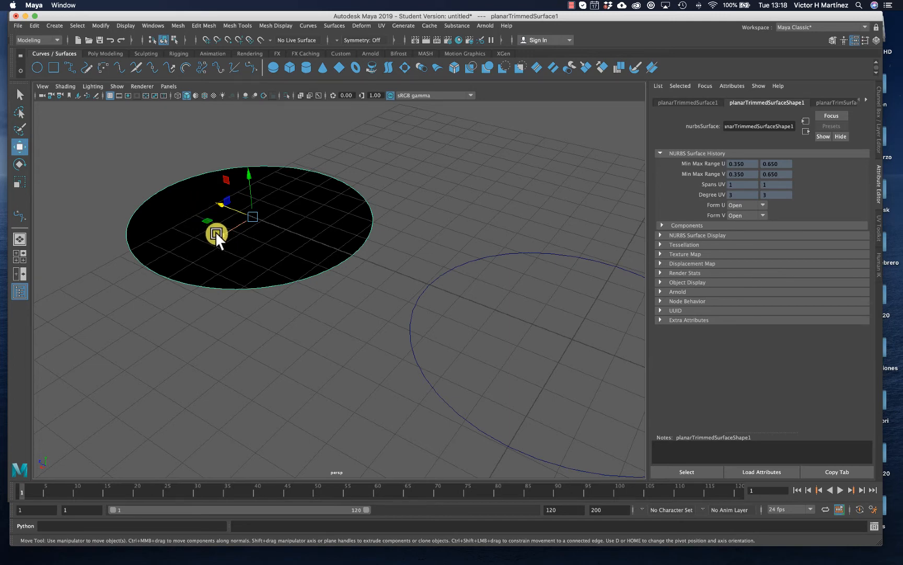
left_click(333, 26)
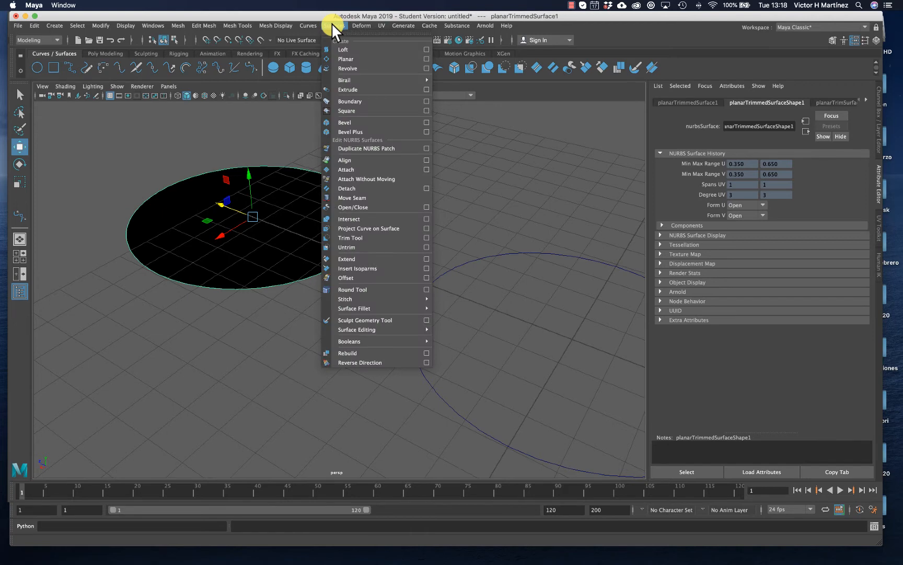
left_click(368, 363)
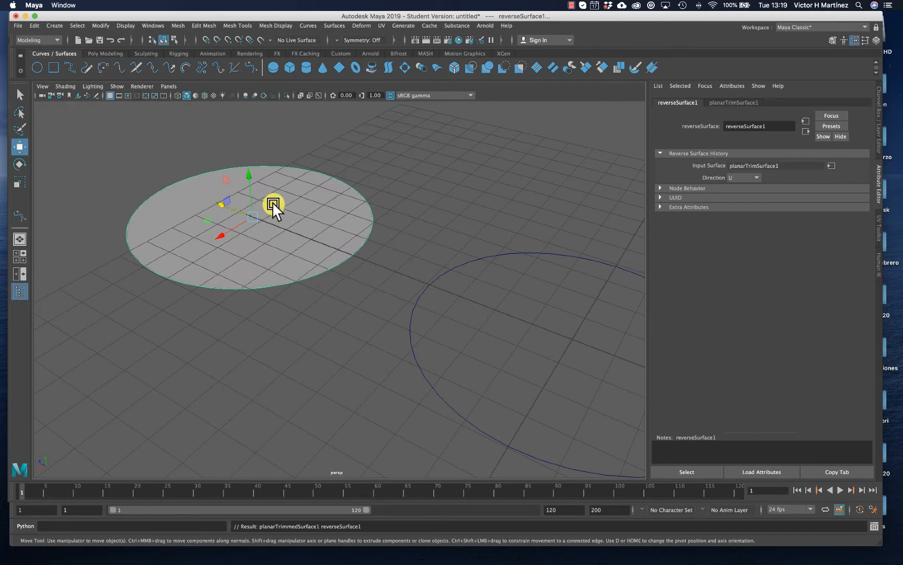
Draw a Bezier curve across the NURBS circle between two points near its outline.
left_click(455, 269)
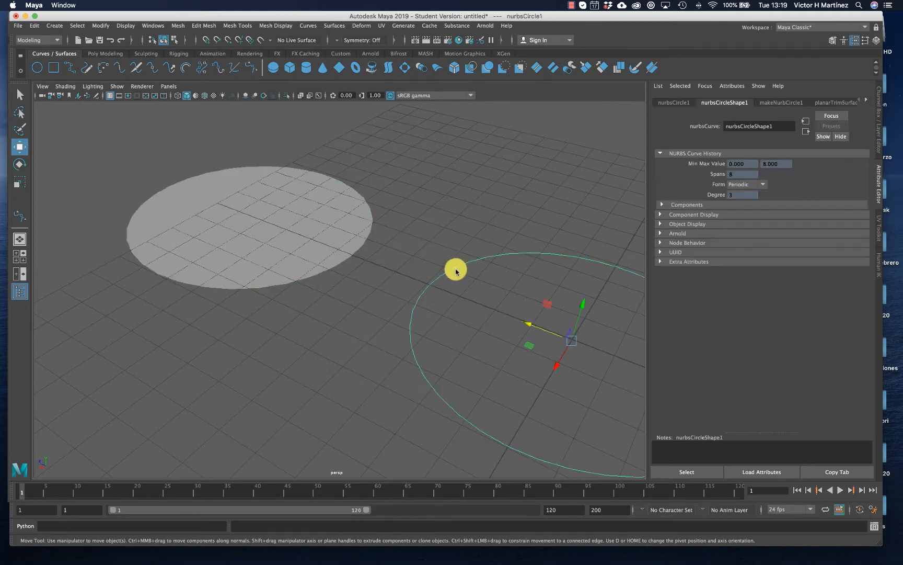
left_click_drag(482, 240, 416, 187, "alt")
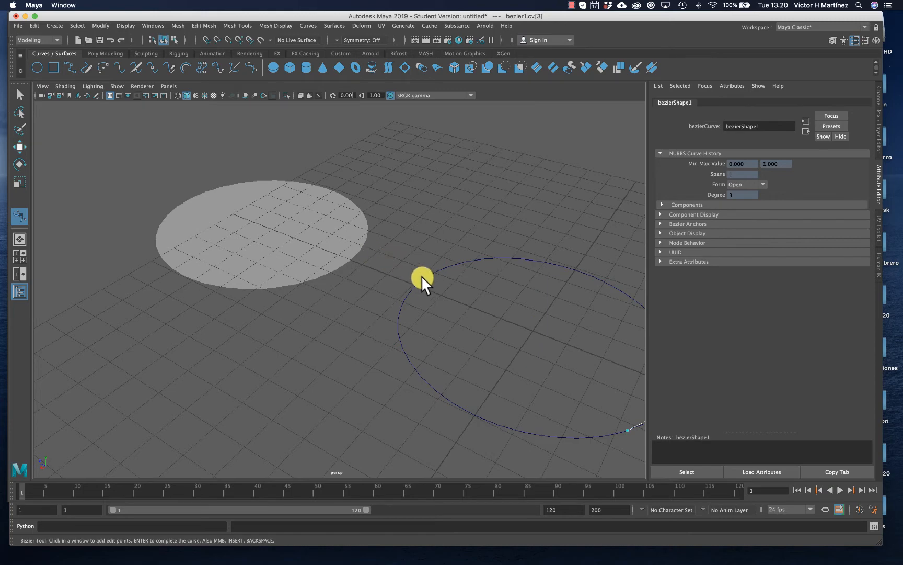
left_click(422, 278)
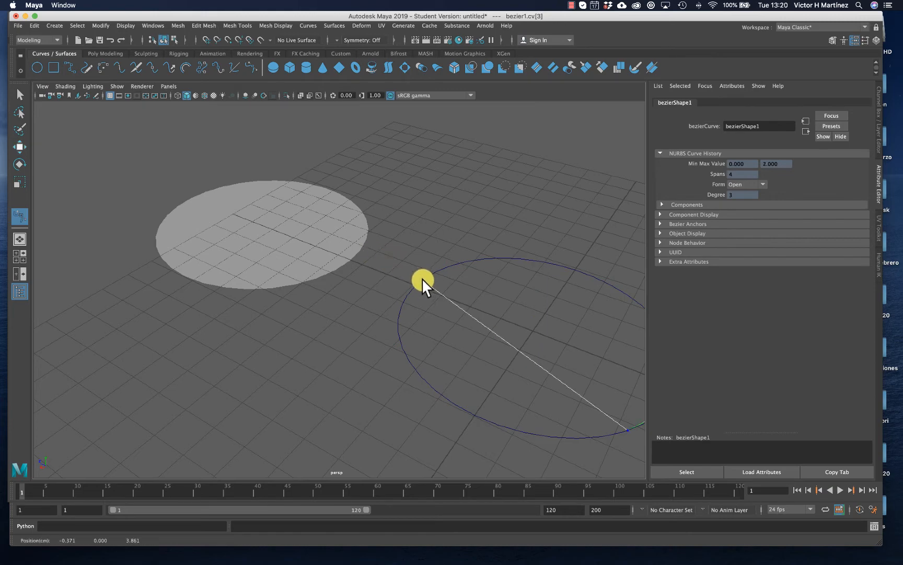
Delete the original NURBS circle and the Bezier curve, keeping the planar surface.
left_click(19, 94)
left_click(453, 261)
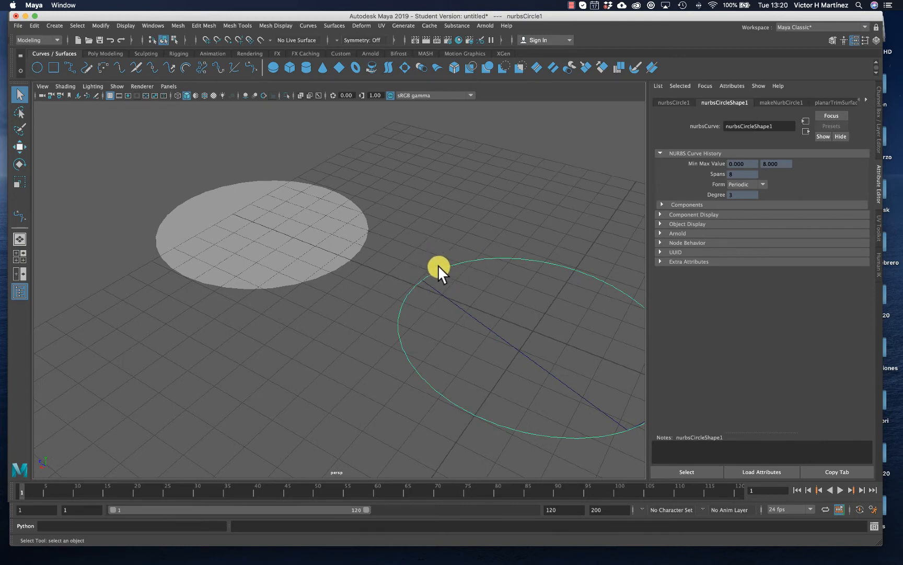
scroll(444, 273, "down", 2)
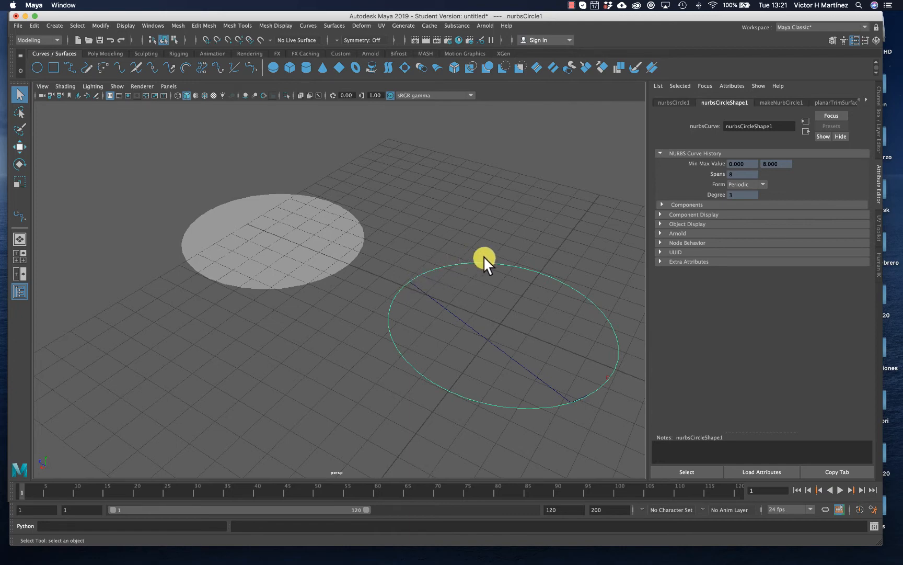
left_click(434, 299)
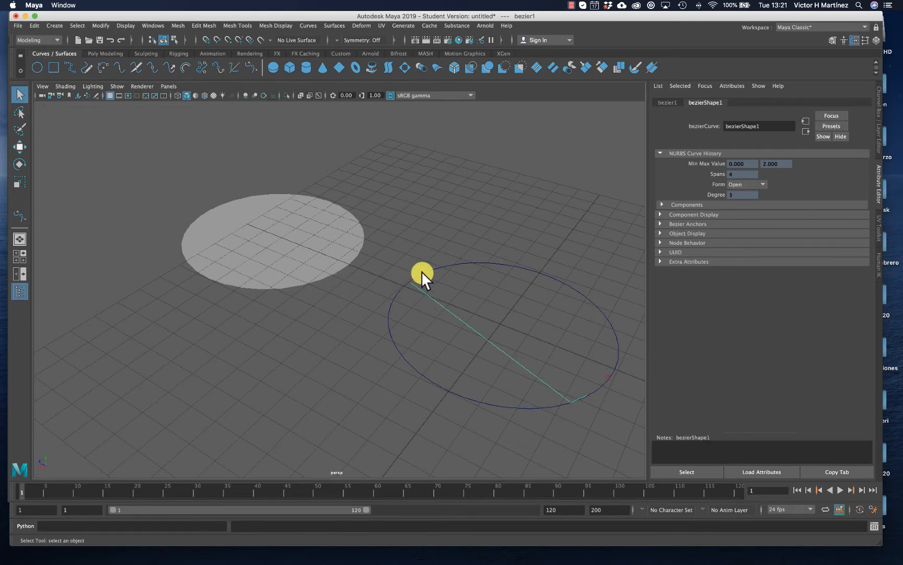
left_click(337, 246)
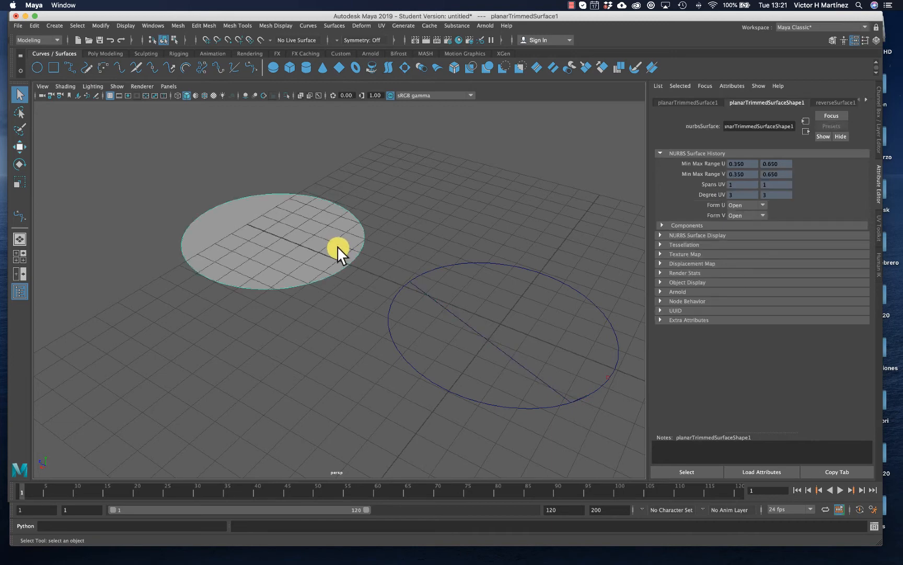
left_click(468, 262)
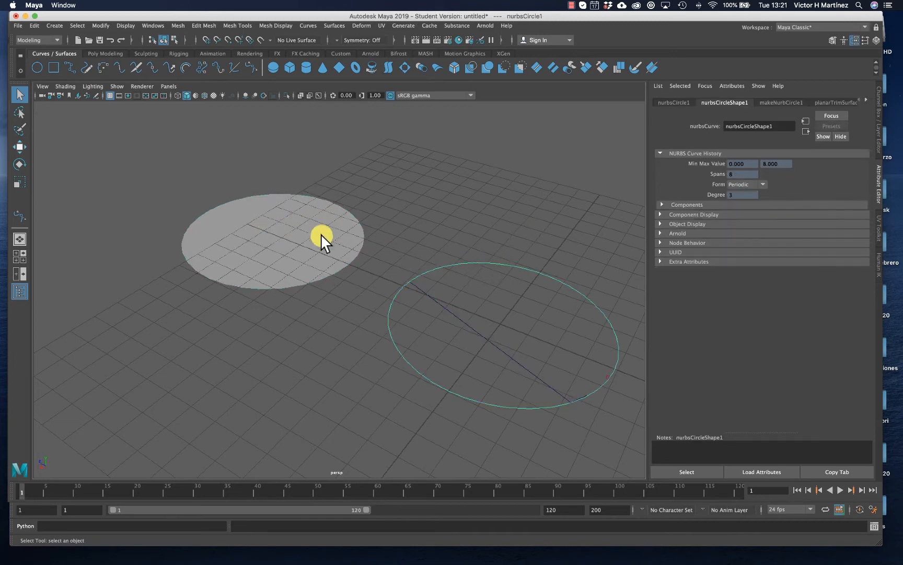
key("Delete")
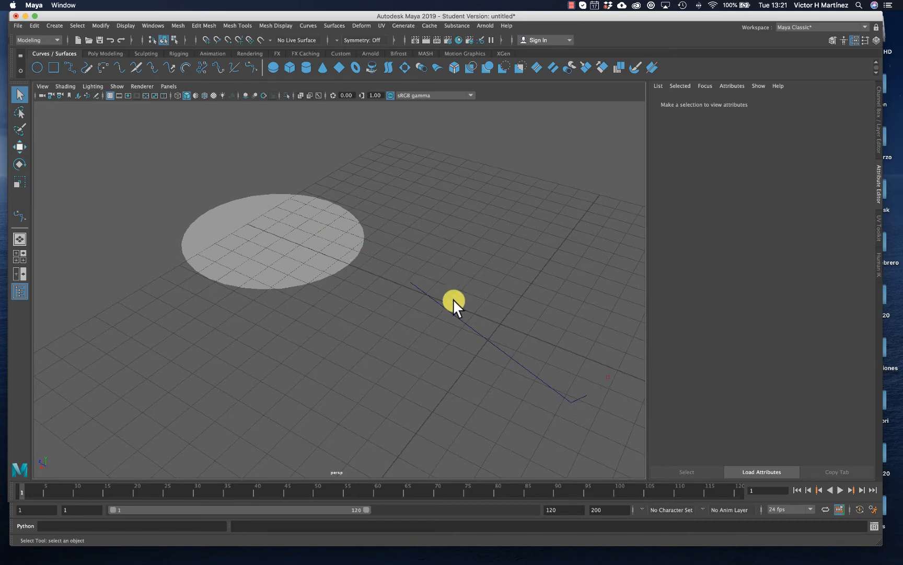
left_click(440, 302)
key("Delete")
Delete the construction history of the circular planar surface.
left_click(321, 231)
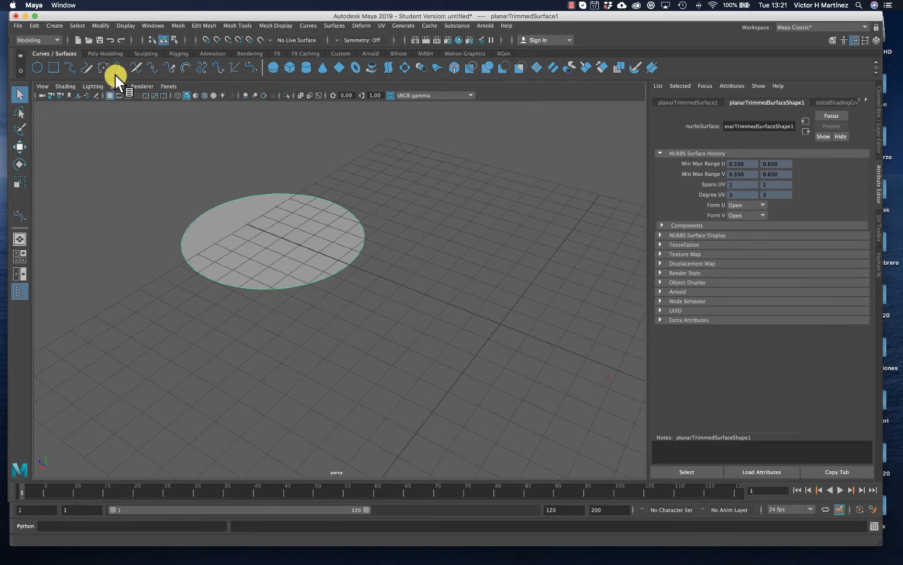
left_click(33, 24)
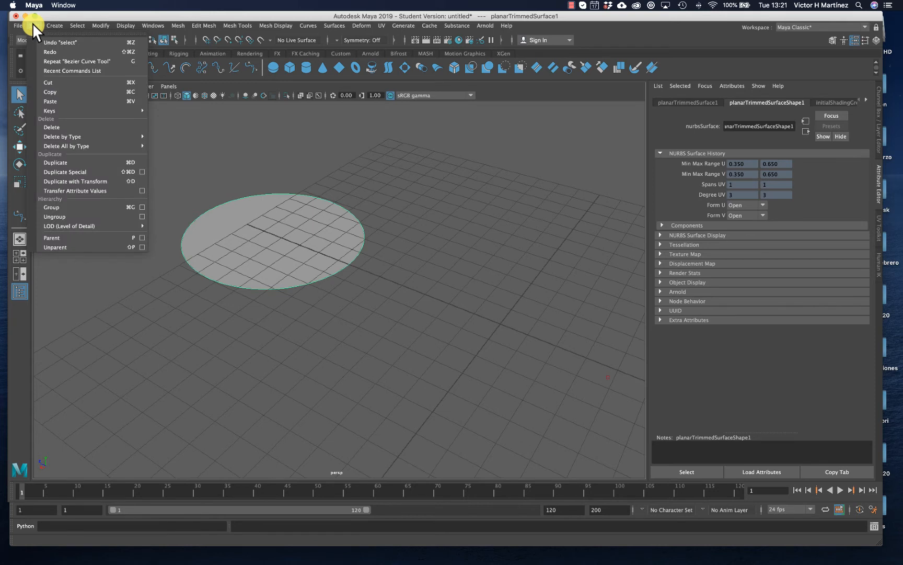
mouse_move(46, 138)
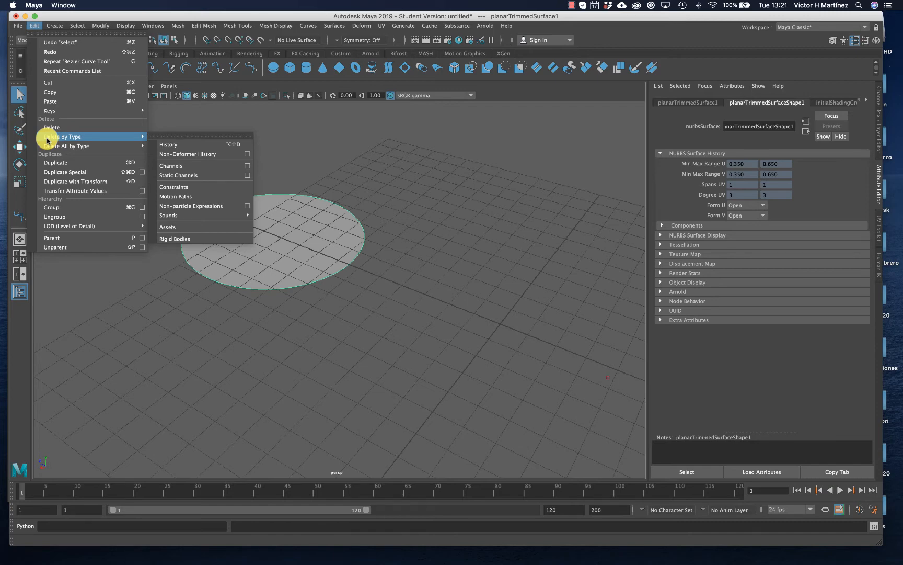
left_click(160, 145)
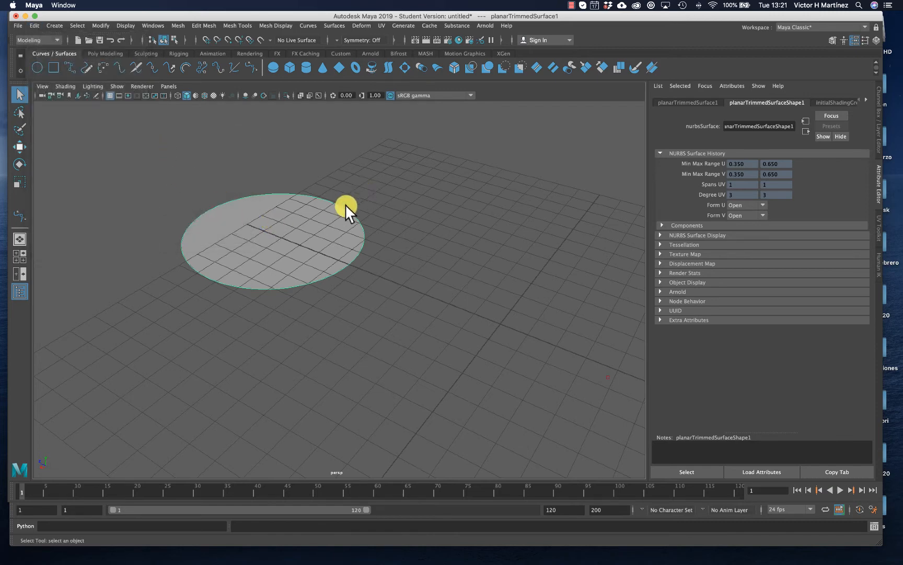
Delete the circular planar surface from the scene and switch to the top view.
key("Delete")
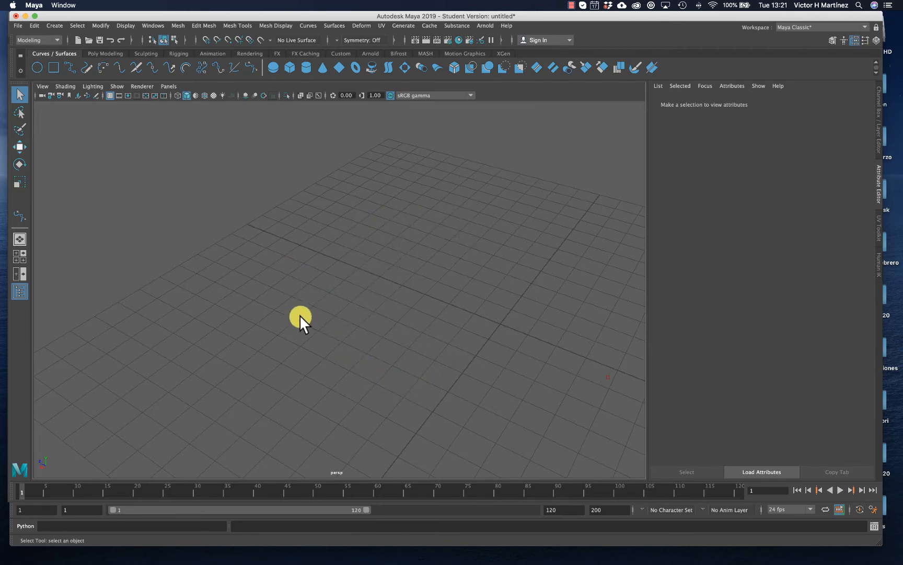
key("space")
key("space")
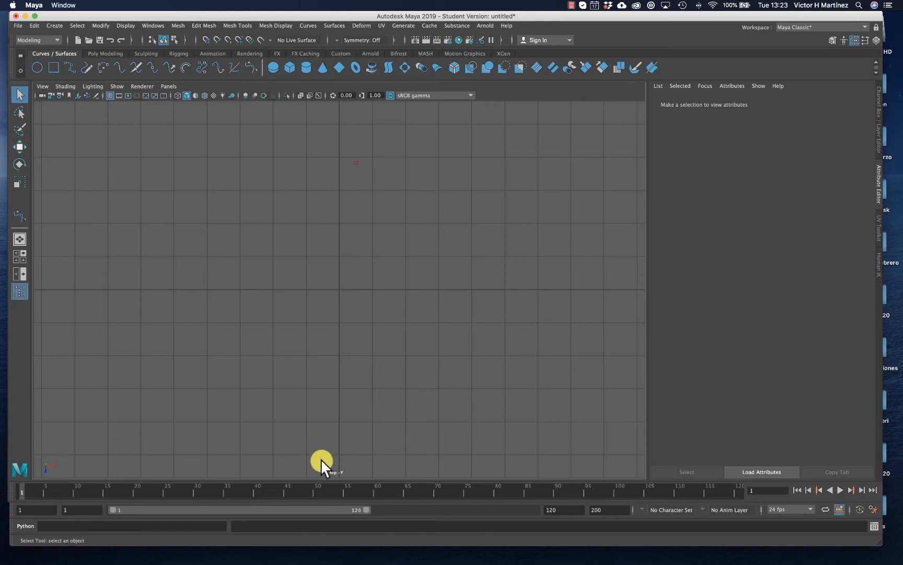
Switch to Illustrator and draw a closed, straight-sided eight-point shape with the Pen tool in the upper part of the artboard.
mouse_move(289, 562)
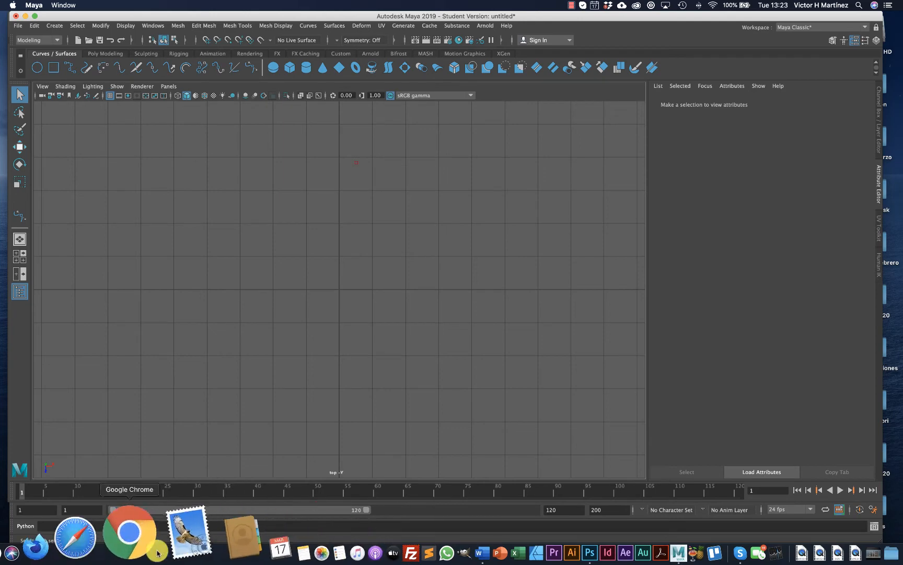
left_click(497, 531)
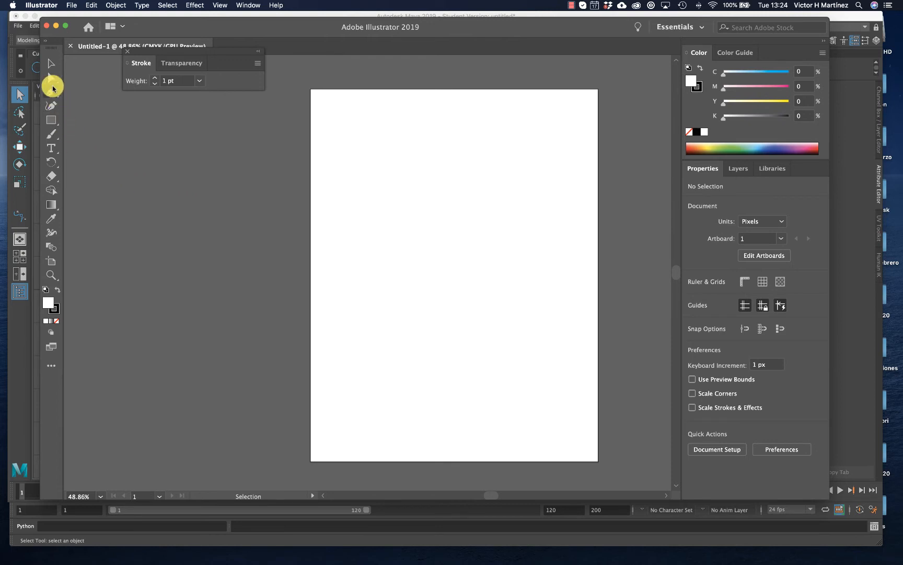
left_click(51, 93)
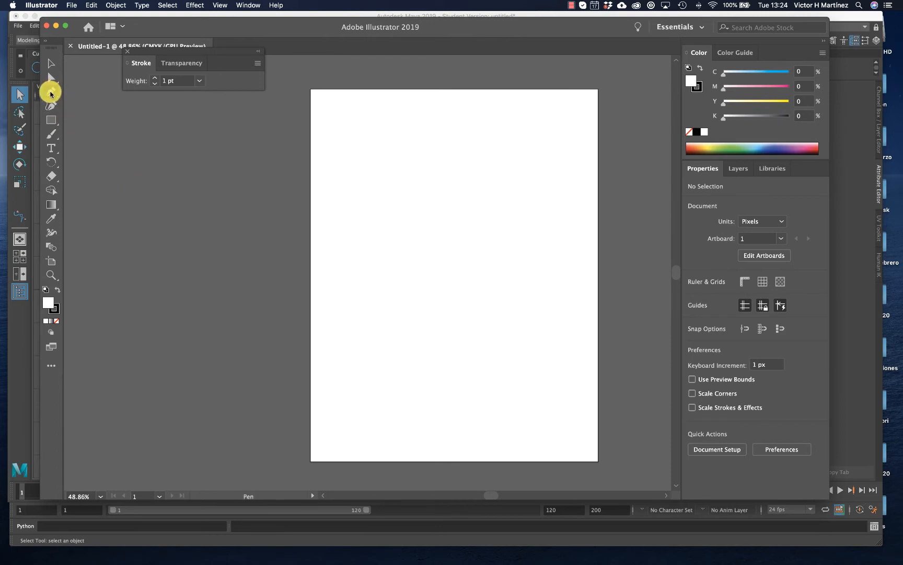
left_click(387, 151)
left_click(460, 139)
left_click(460, 221)
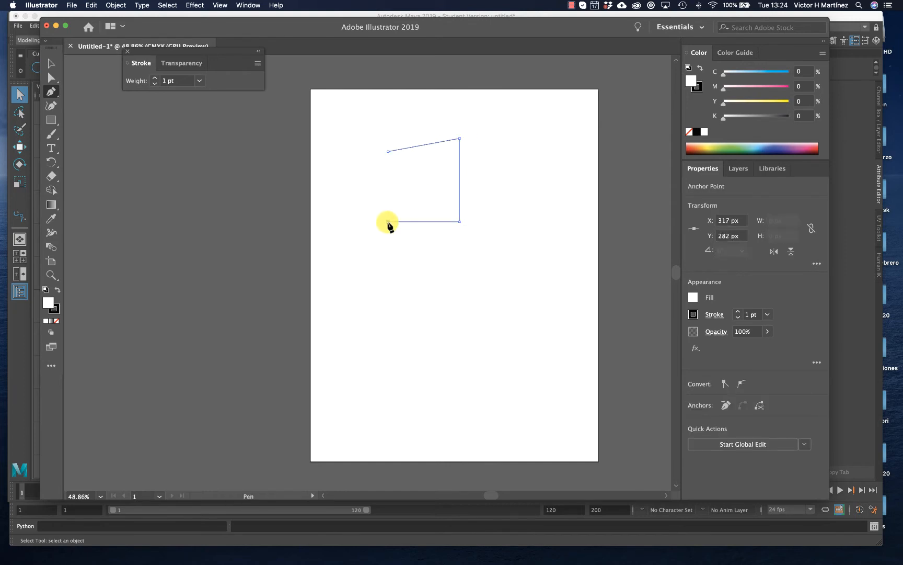
left_click(388, 221)
left_click(386, 271)
left_click(406, 291)
left_click(371, 304)
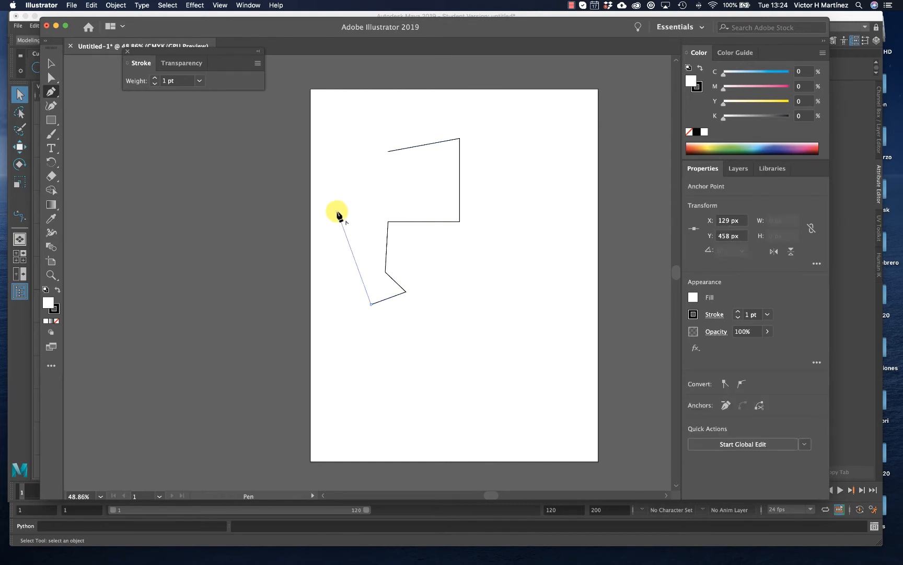
left_click(337, 211)
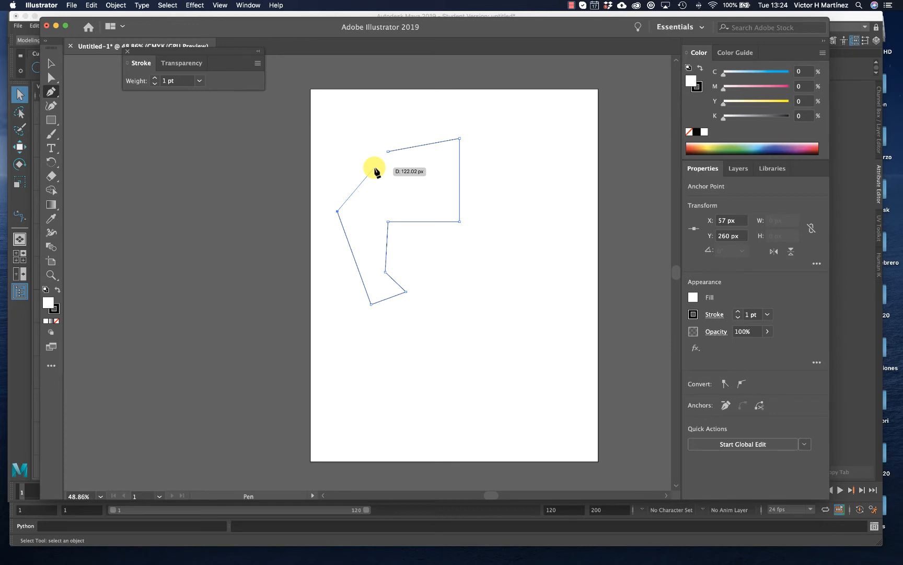
left_click(387, 151)
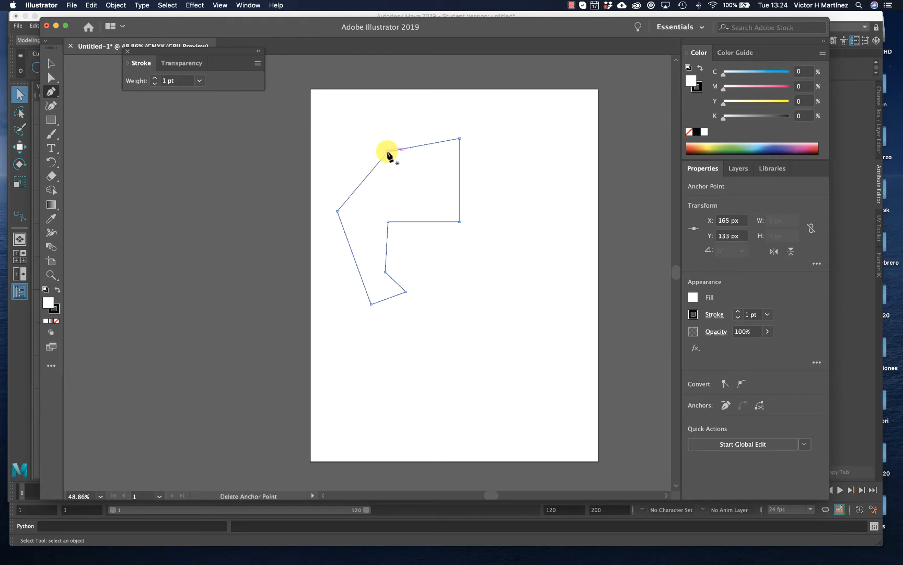
Draw a closed curved Pen path below and beside the straight-sided shape, and quit Illustrator without saving the document.
left_click(452, 279)
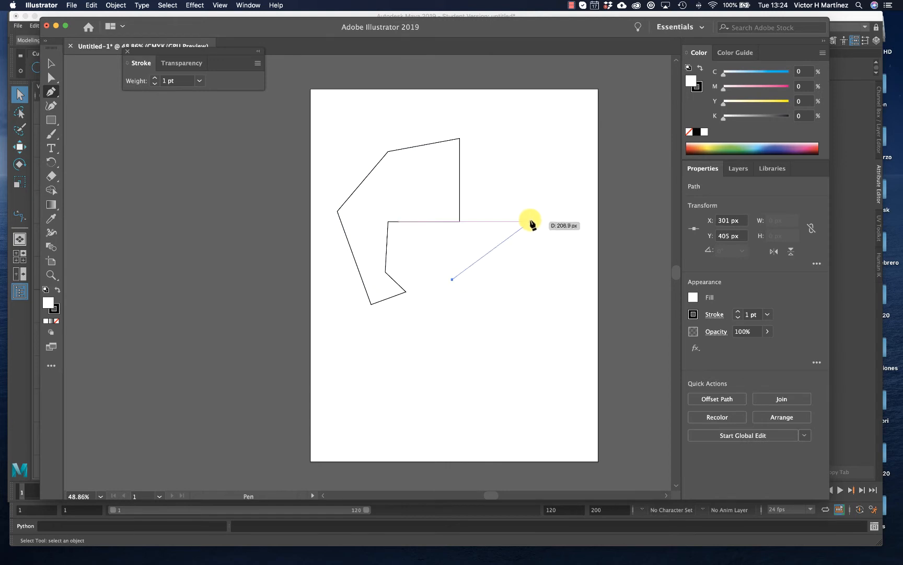
left_click_drag(529, 217, 563, 251)
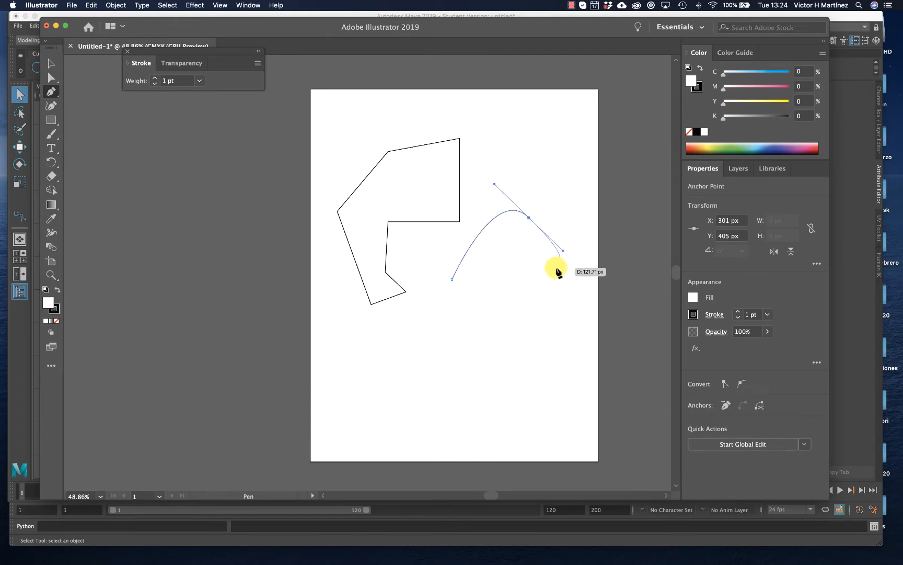
left_click_drag(529, 312, 525, 345)
left_click_drag(485, 389, 503, 397)
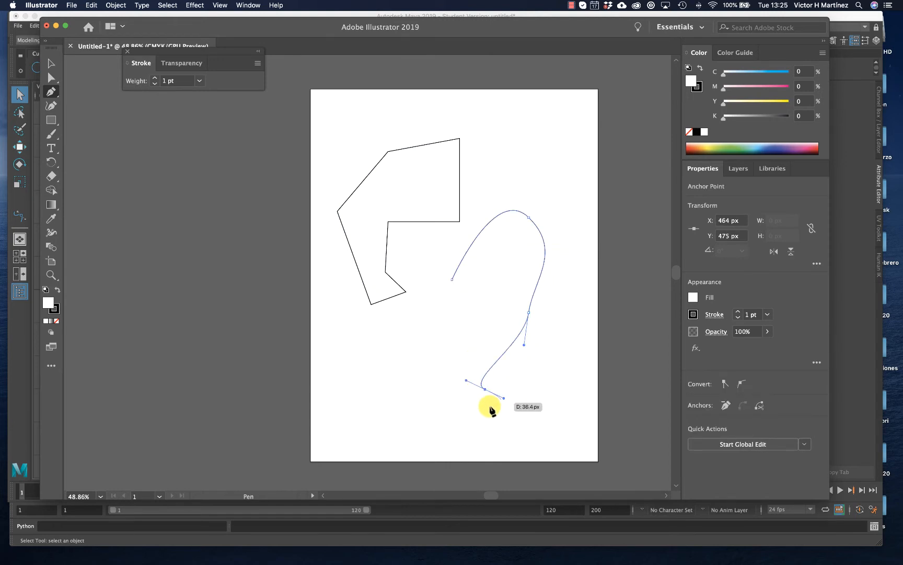
left_click_drag(399, 420, 390, 366)
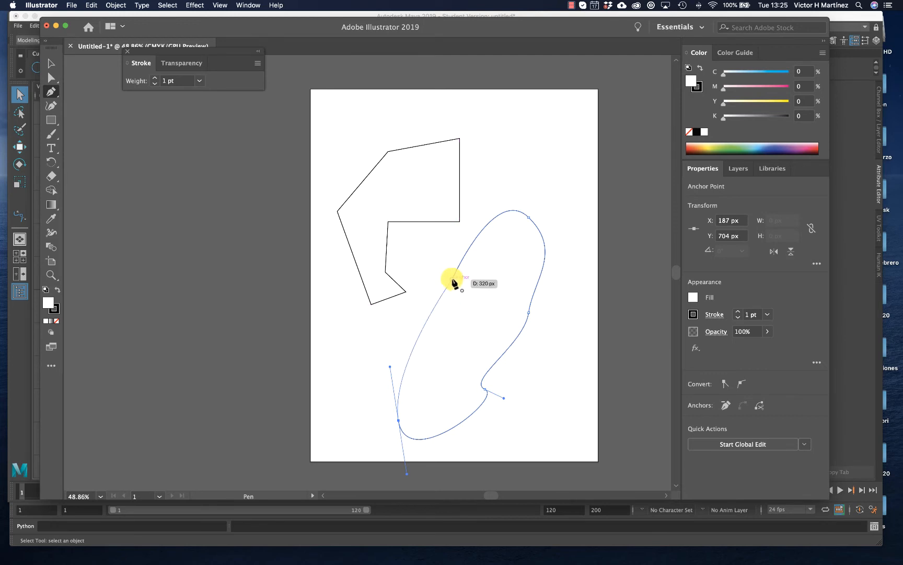
left_click(452, 281)
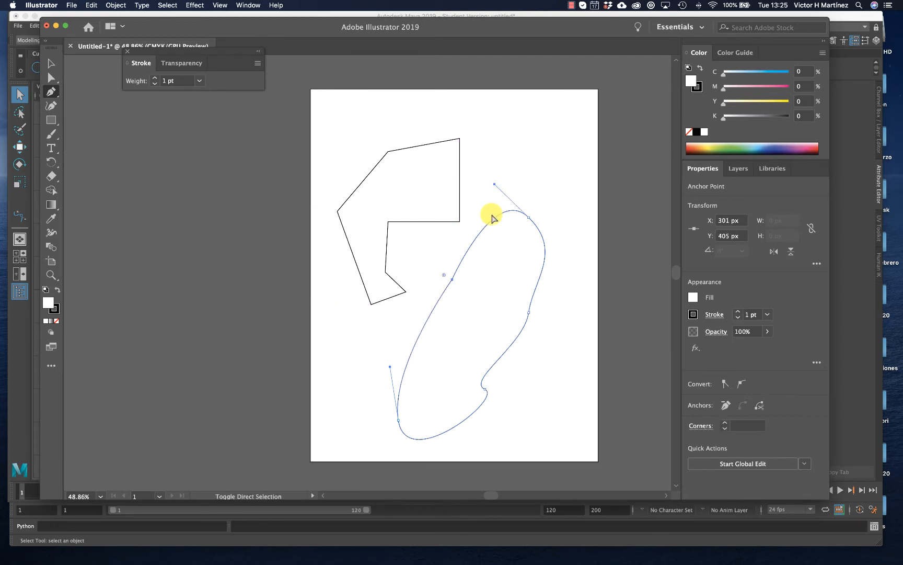
key("super+q")
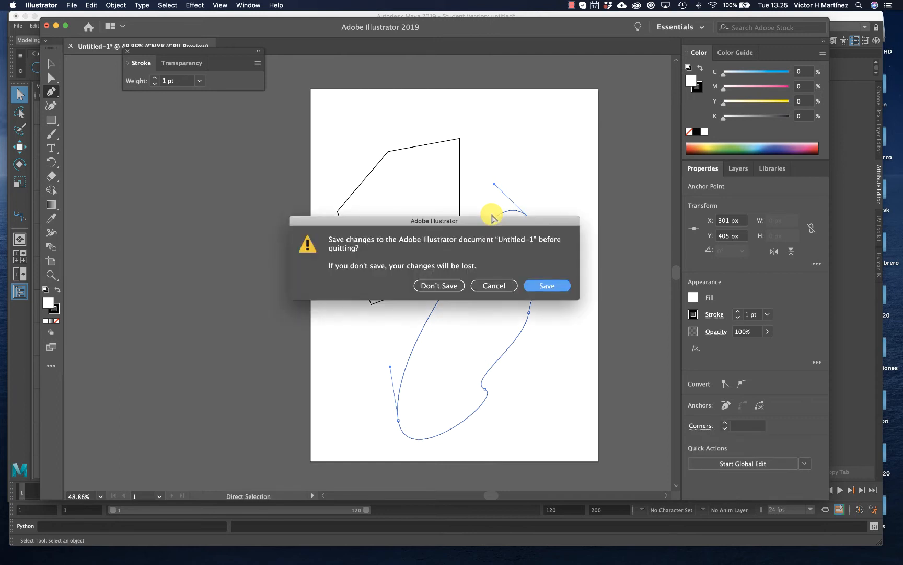
left_click(451, 286)
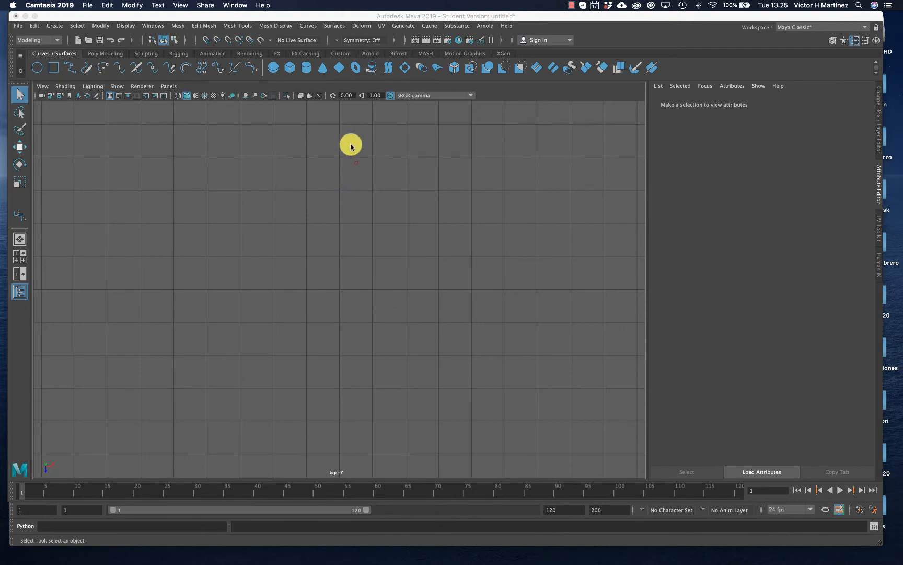
Draw a smooth Bezier curve with six anchor points around the origin in Maya's top view, leaving a gap between its ends.
left_click(249, 66)
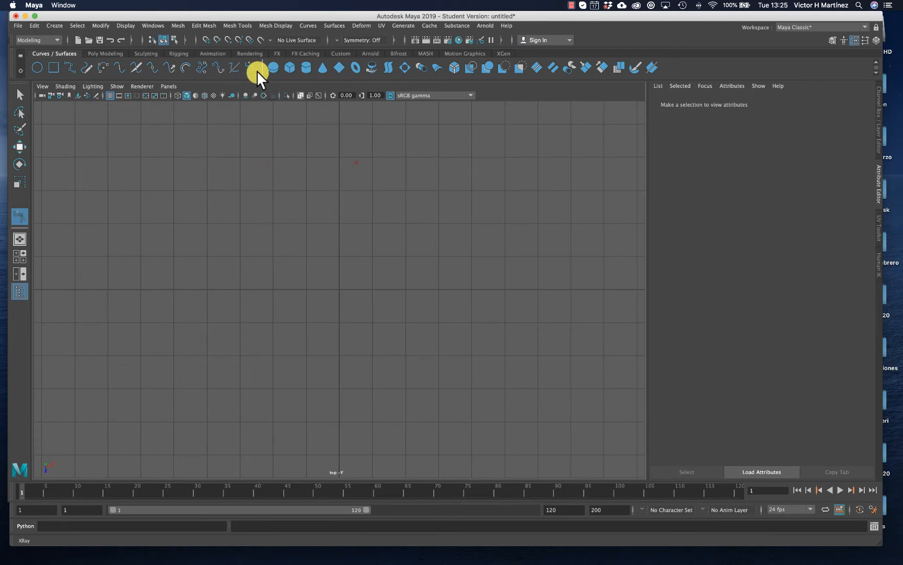
left_click(248, 64)
left_click(279, 218)
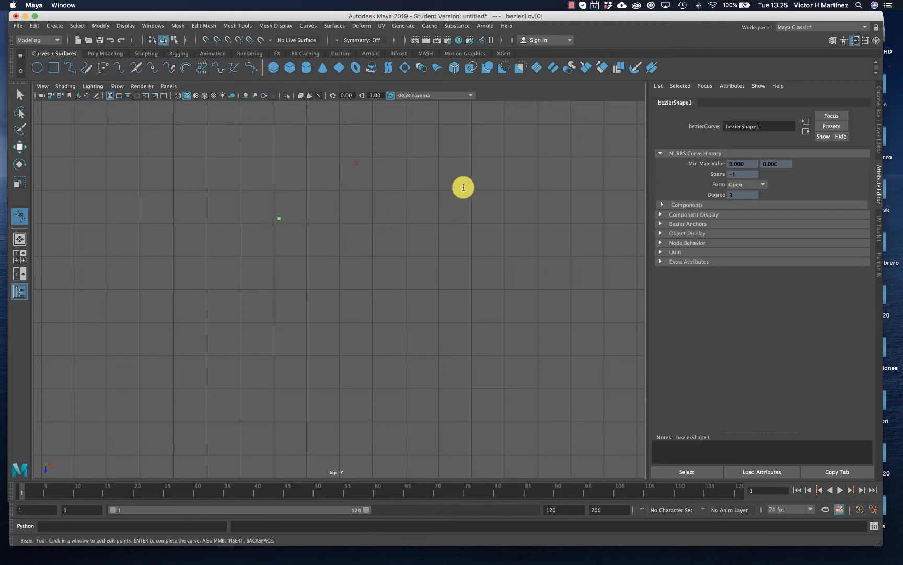
left_click_drag(436, 168, 494, 201)
left_click_drag(483, 309, 563, 322)
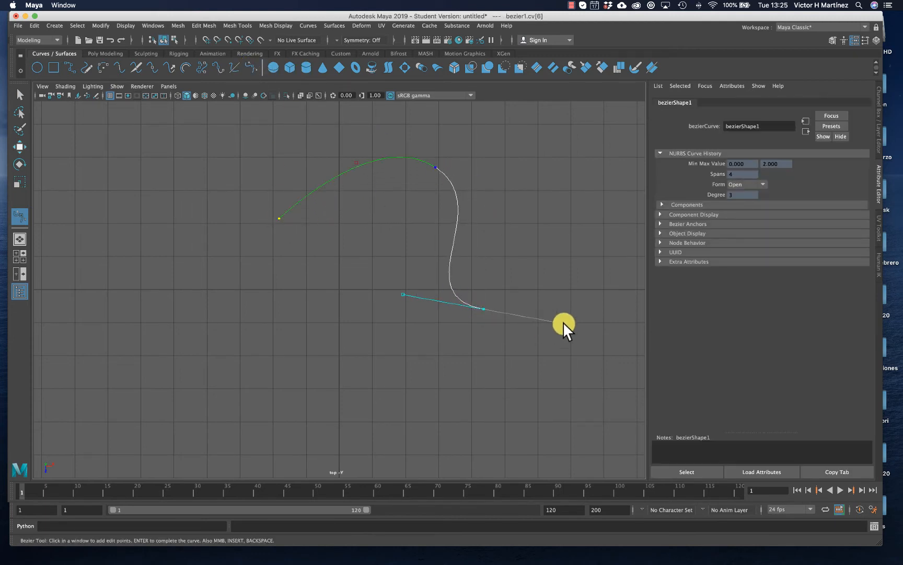
left_click_drag(373, 448, 251, 446)
left_click_drag(196, 348, 185, 291)
left_click_drag(297, 287, 317, 268)
left_click(277, 214)
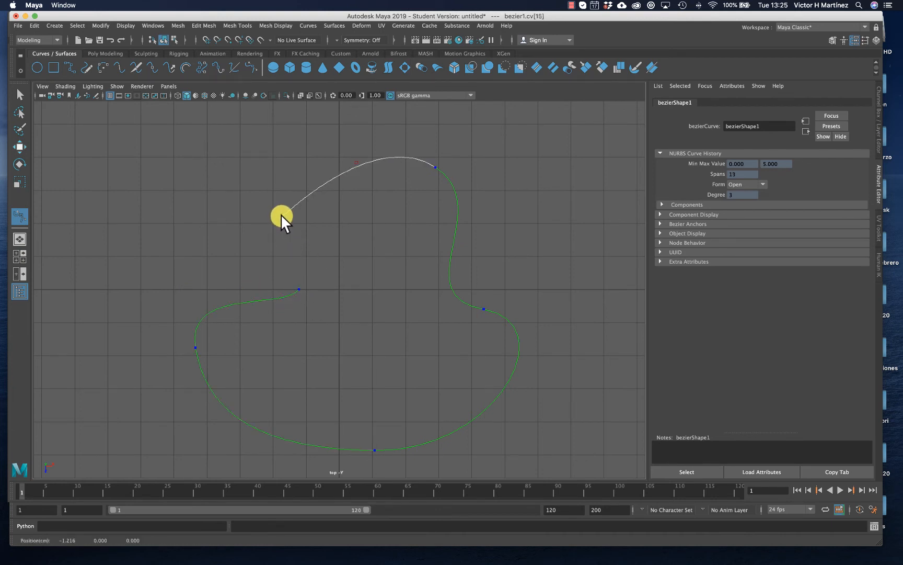
left_click(299, 287)
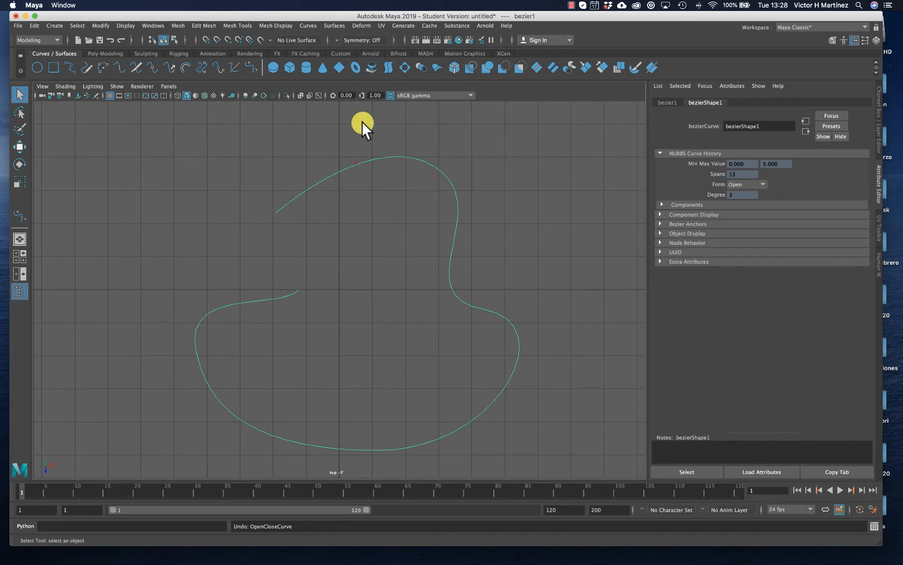
Apply a planar surface to the Bezier curve and close the curve's gap with Open/Close.
left_click(403, 65)
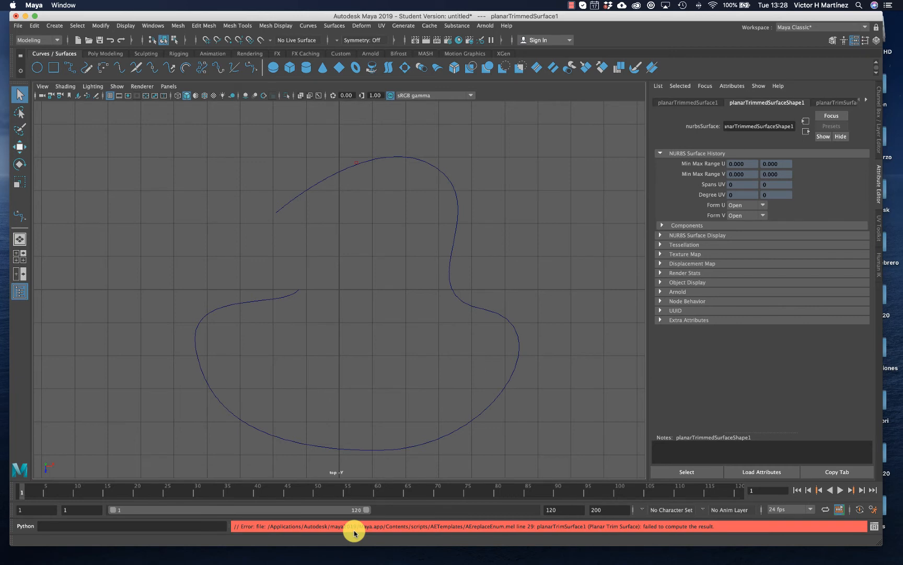
left_click(325, 160)
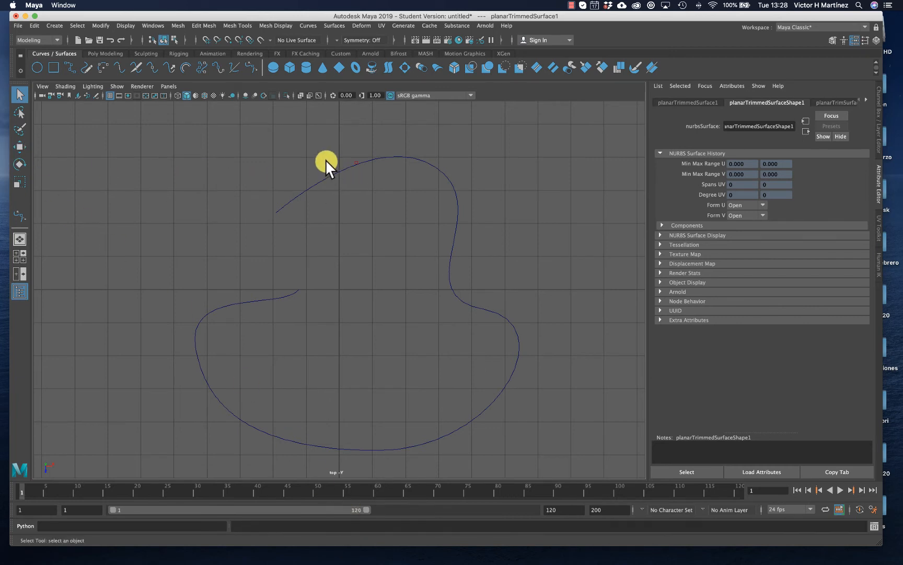
left_click(324, 172)
left_click(324, 177)
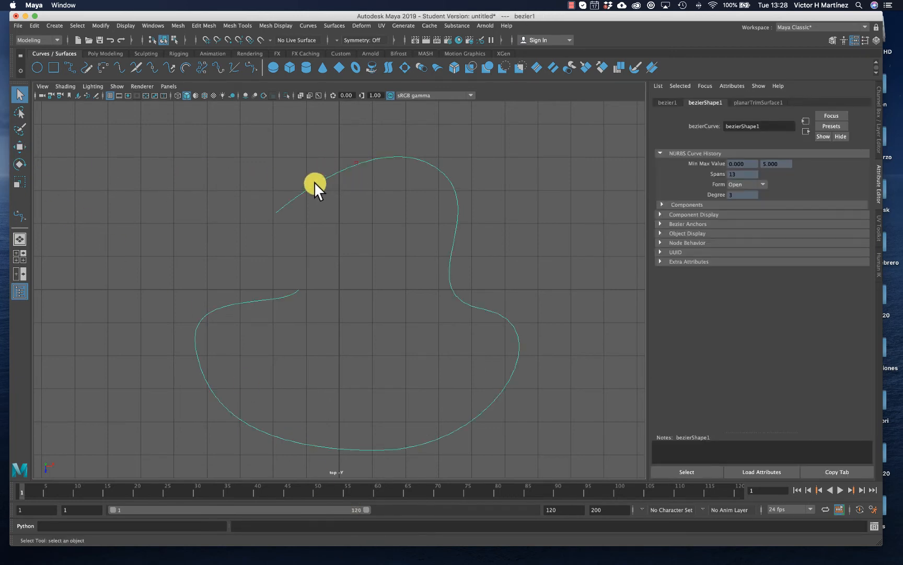
left_click(335, 26)
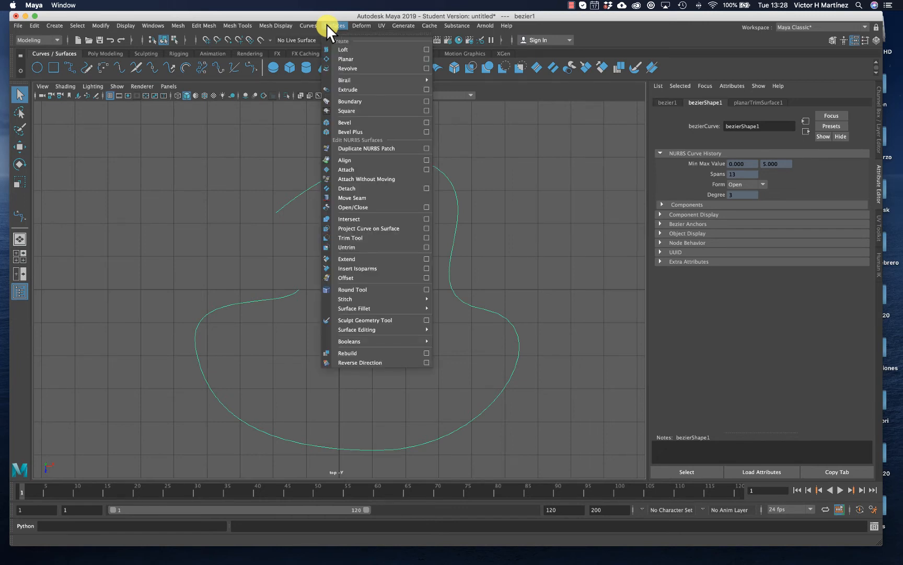
mouse_move(312, 25)
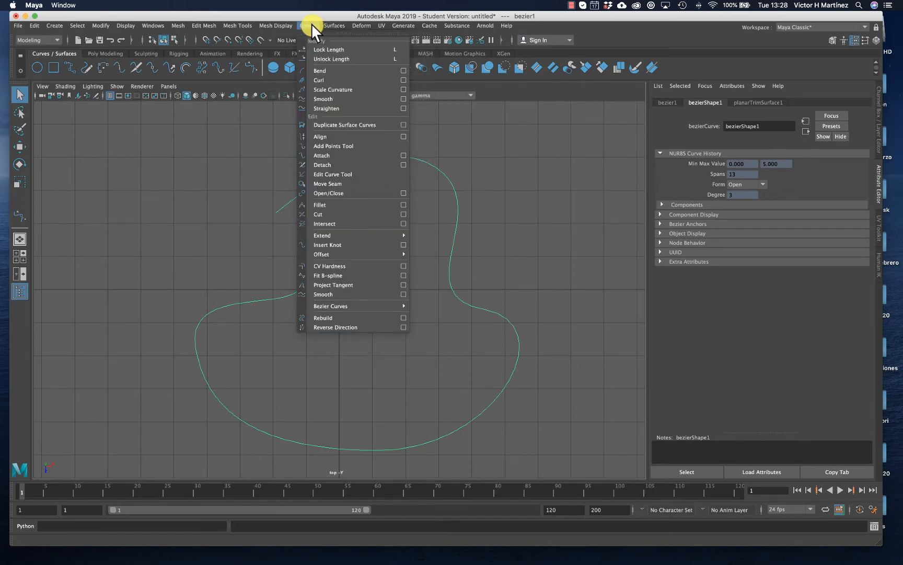
left_click(315, 193)
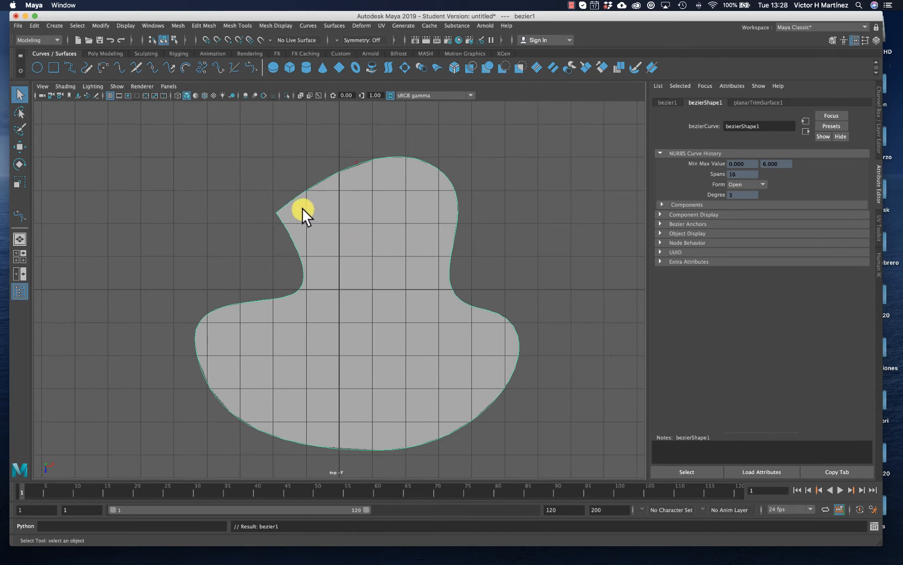
Move the planar surface about 9.25 cm along Z, away from its Bezier curve, in the perspective view.
key("space")
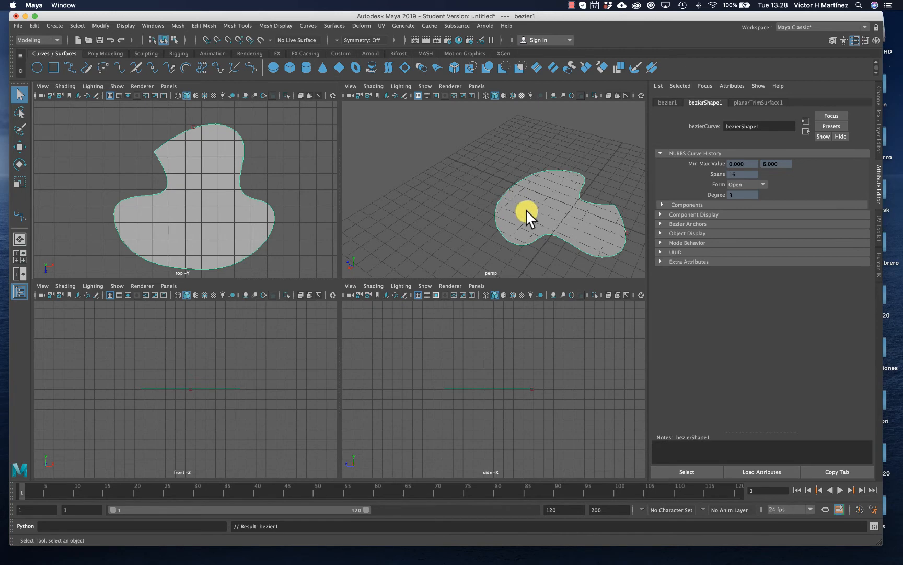
key("space")
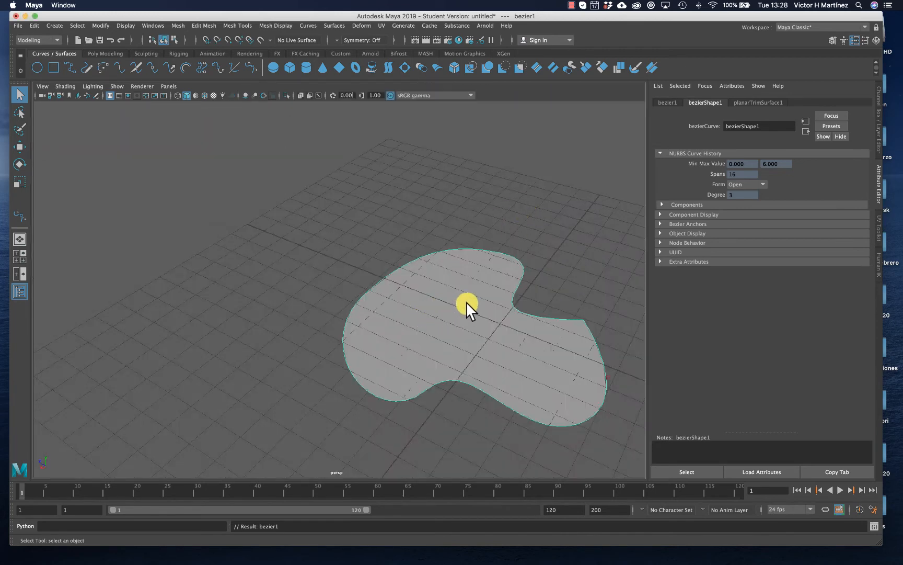
left_click_drag(466, 301, 405, 299, "alt")
left_click(313, 263)
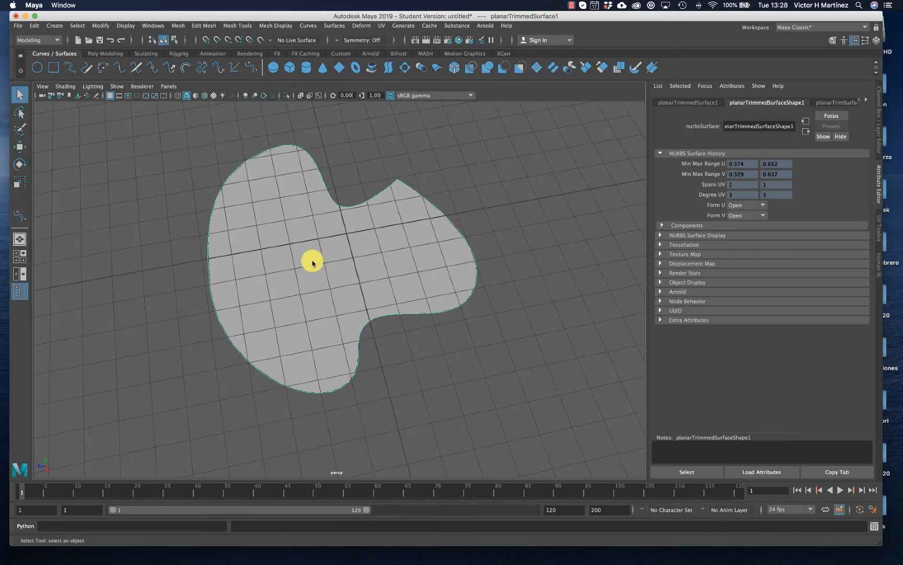
key("w")
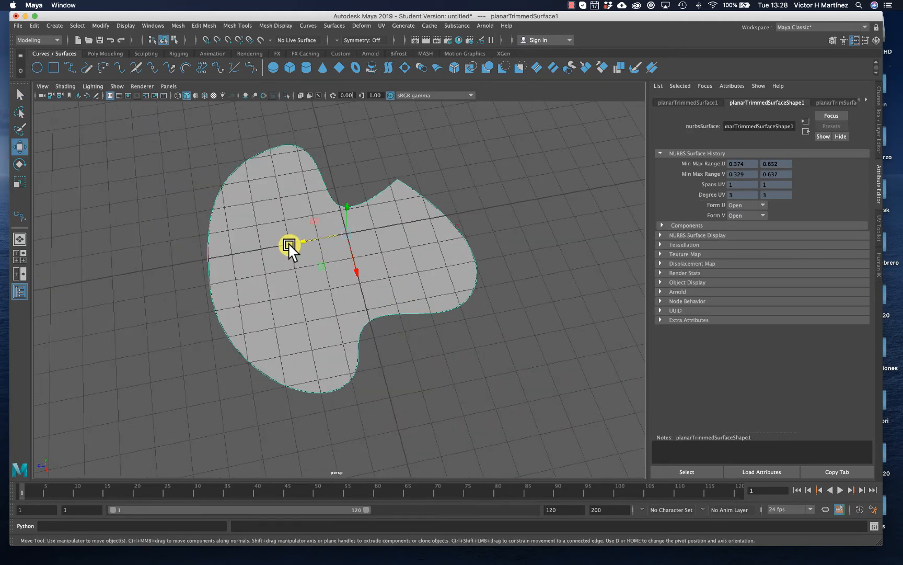
left_click_drag(307, 239, 114, 278)
middle_click_drag(143, 226, 271, 212, "alt")
left_click_drag(250, 254, 194, 264)
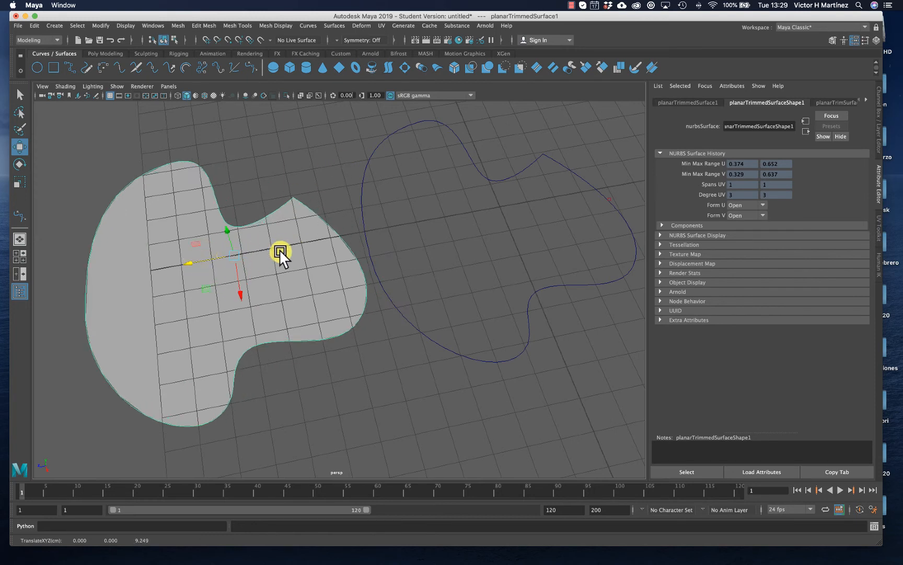
Try to move the Bezier curve's sharp corner anchor with the Bezier Curve tool in the perspective view, and undo the last move.
left_click(386, 134)
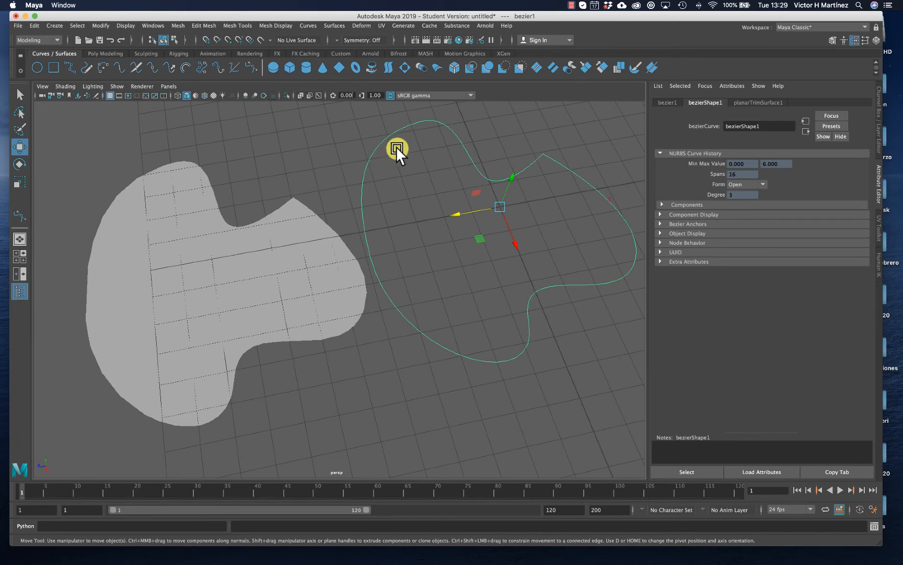
left_click(252, 60)
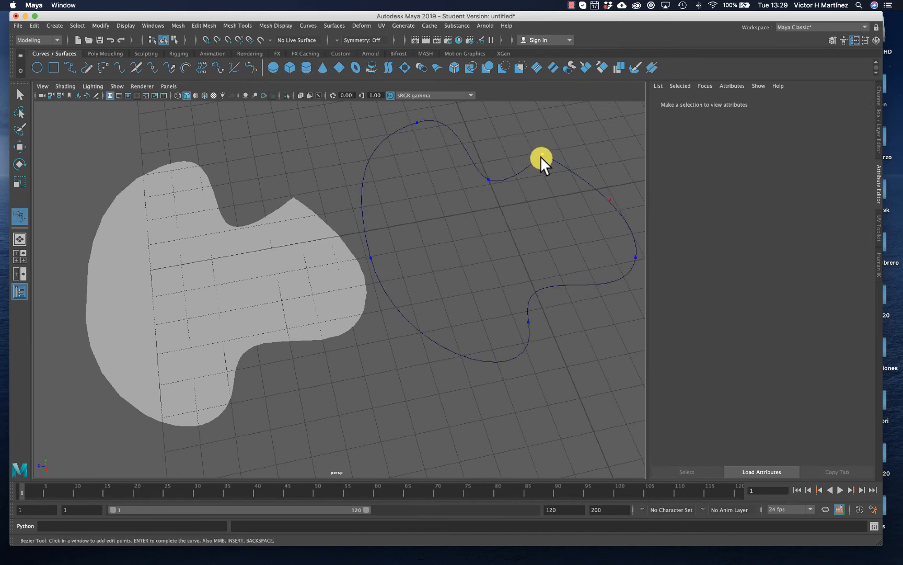
left_click_drag(542, 153, 560, 153)
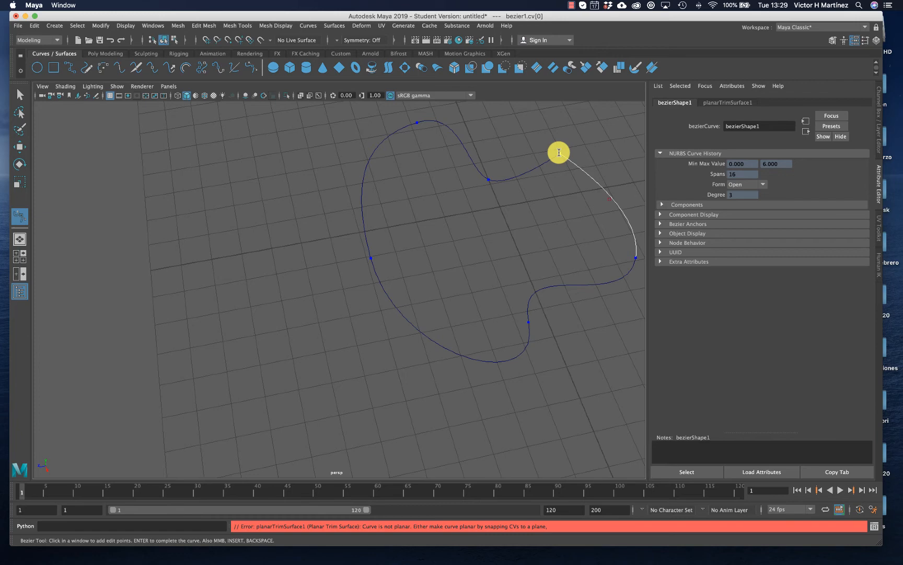
scroll(543, 171, "down", 3)
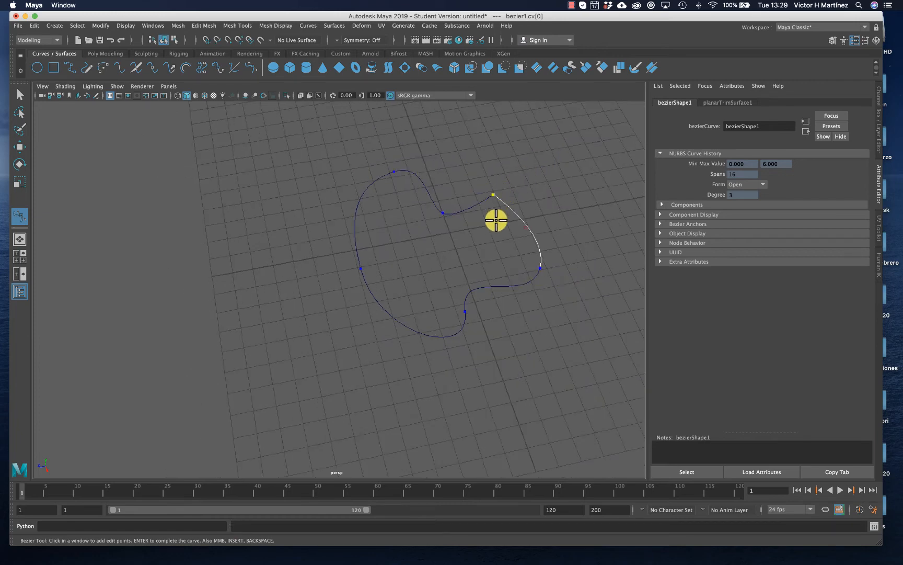
left_click_drag(460, 302, 377, 272, "alt")
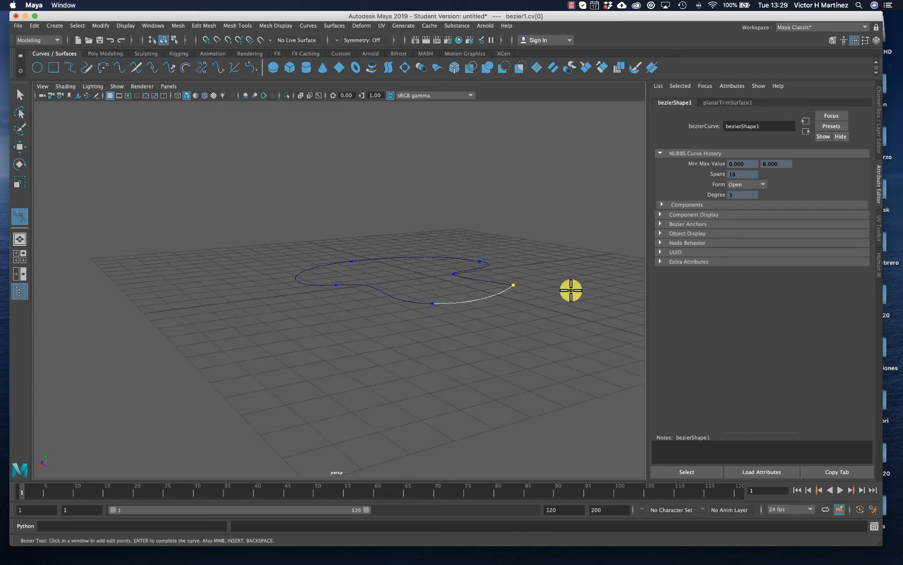
mouse_move(514, 285)
left_mouse_down()
mouse_move(511, 257)
mouse_move(529, 294)
mouse_move(508, 256)
mouse_move(511, 274)
left_mouse_up()
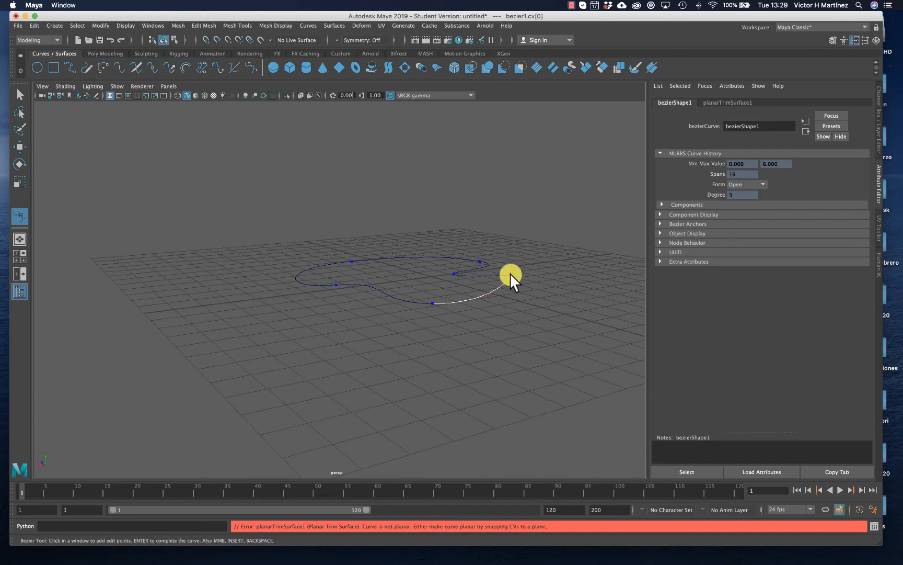
key("ctrl+z")
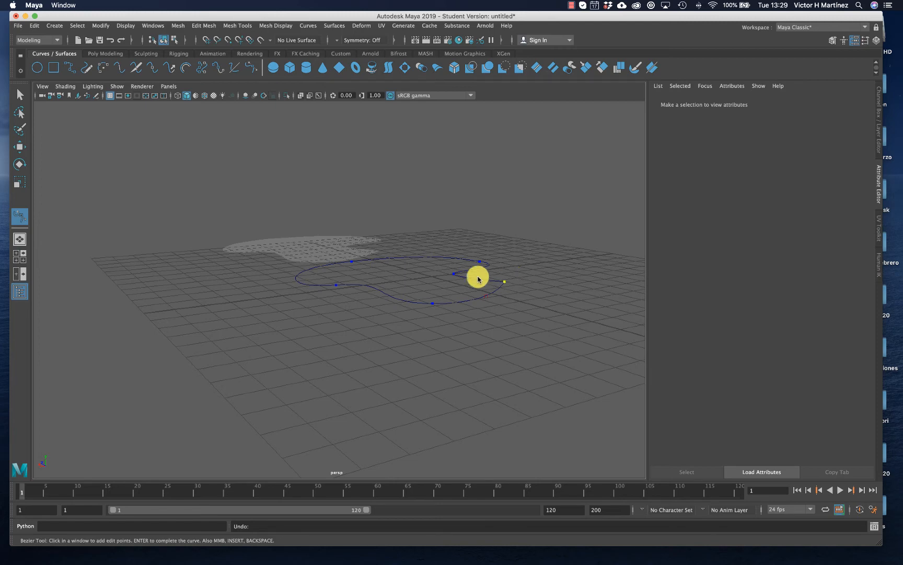
In the top view, rotate the tangent handles of the curve's upper-right anchor to a nearly vertical direction.
key("space")
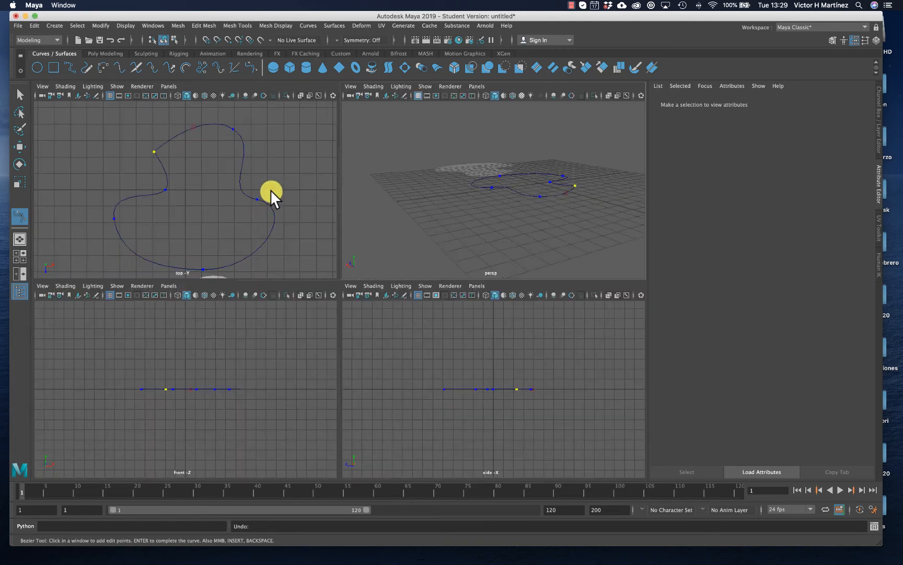
key("space")
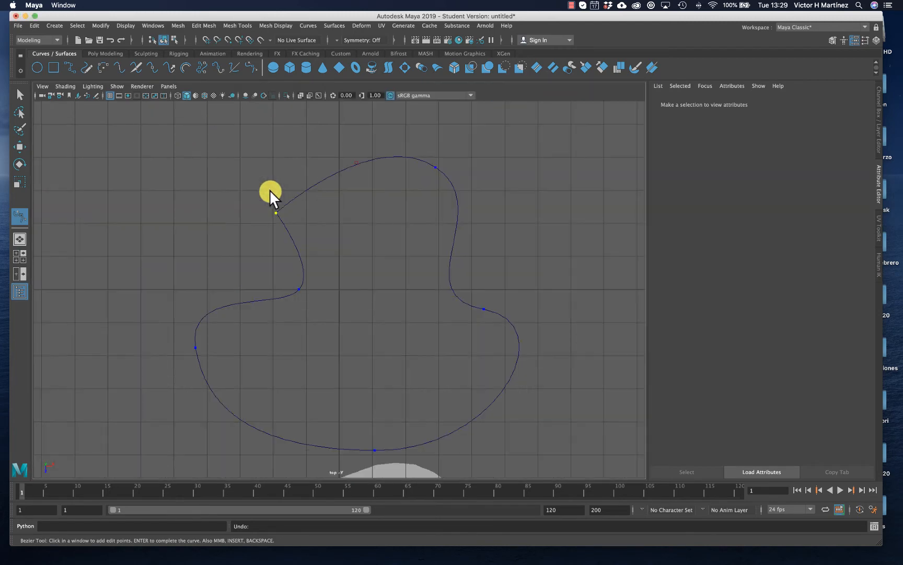
scroll(293, 191, "down", 3)
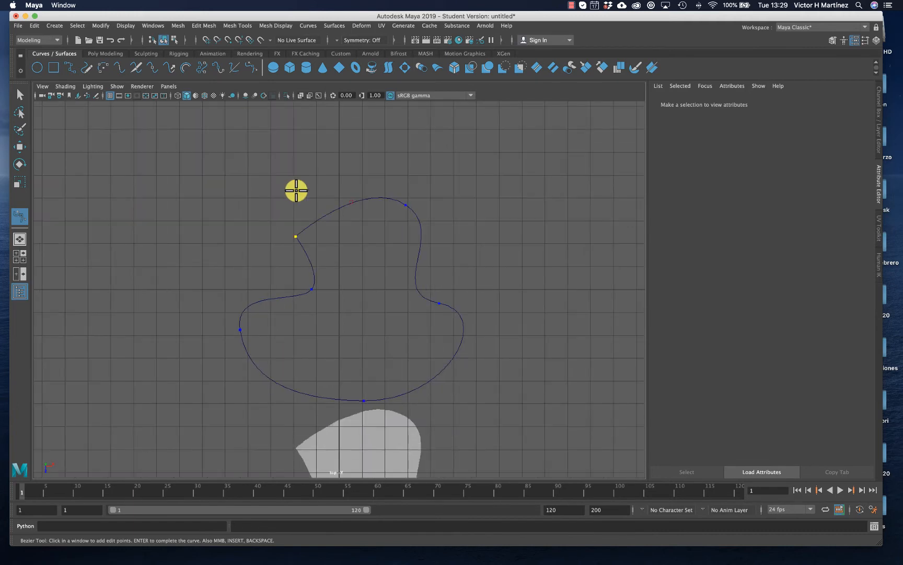
left_click(407, 205)
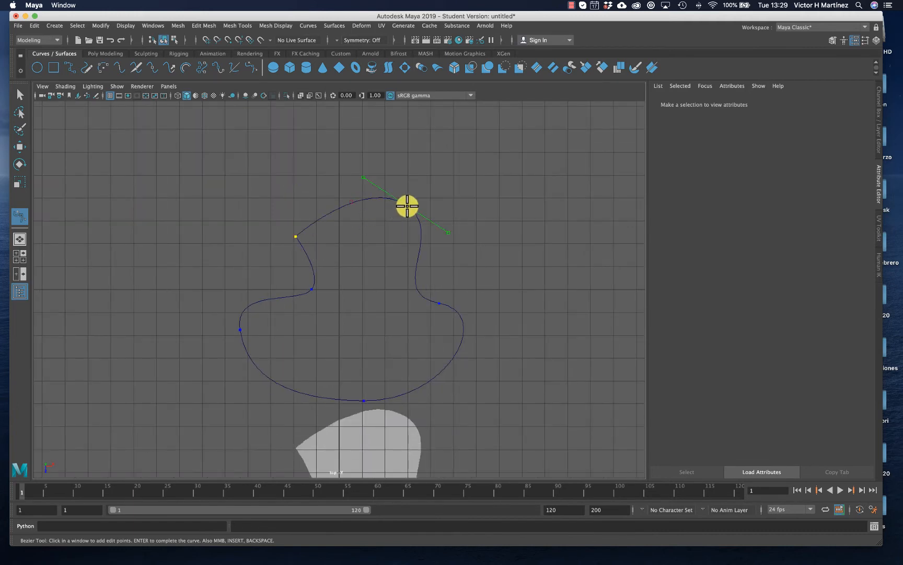
left_click(407, 204)
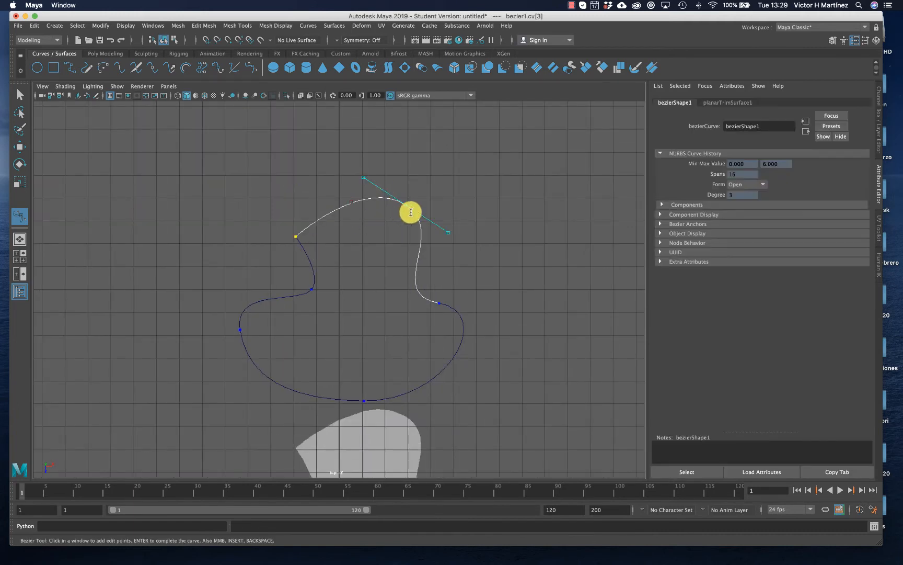
left_click(448, 232)
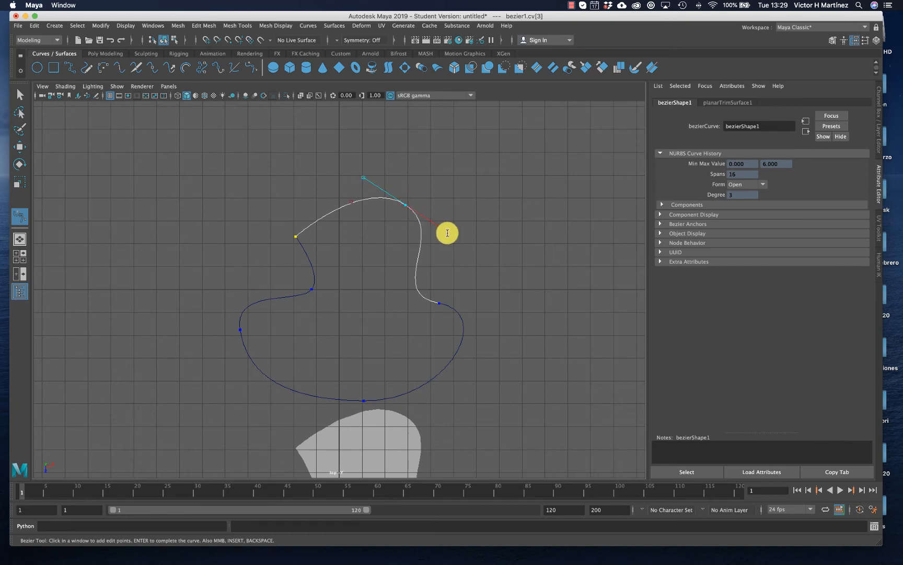
left_click_drag(447, 233, 413, 243)
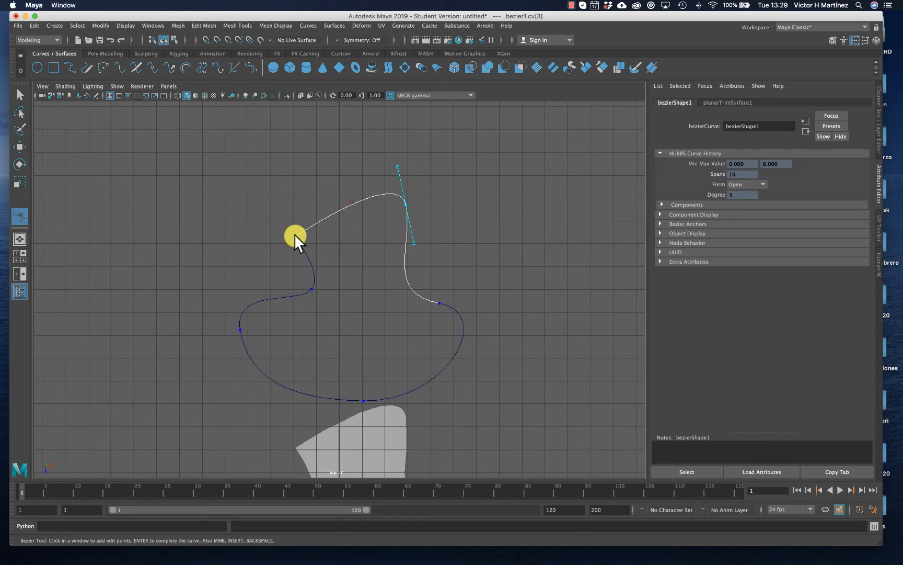
Reshape the curve by moving its left neck anchor outward and its sharp corner and bottom anchors upward.
left_click_drag(311, 287, 240, 247)
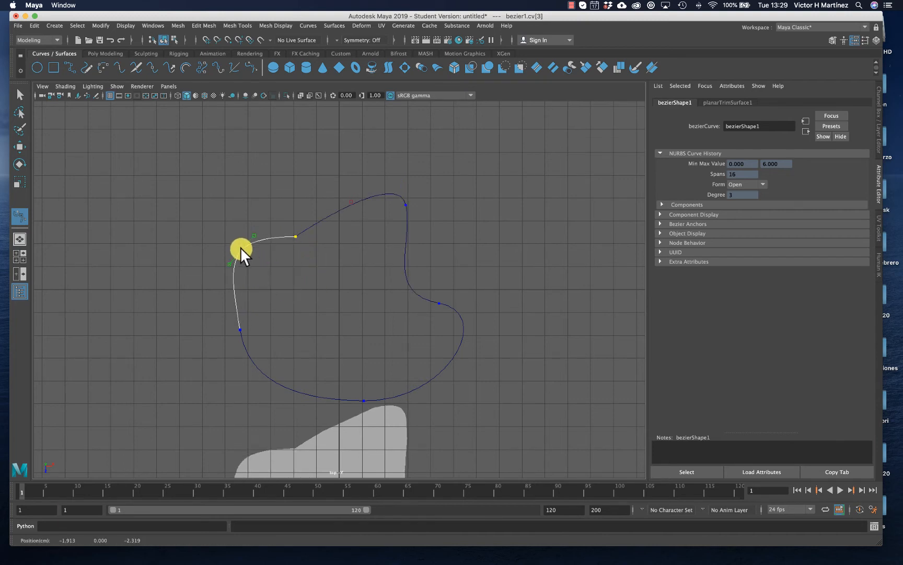
left_click_drag(296, 235, 283, 198)
scroll(329, 306, "down", 5)
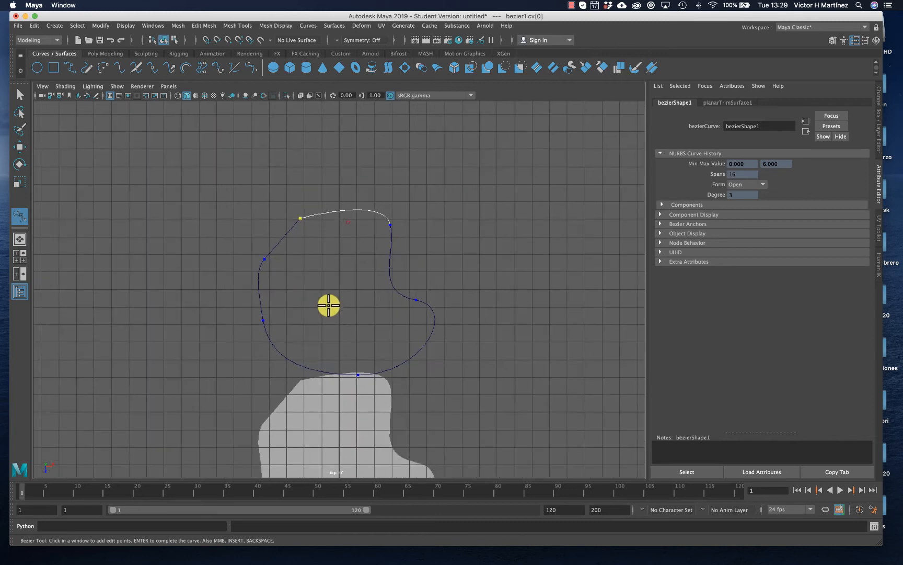
left_click_drag(356, 361, 344, 339)
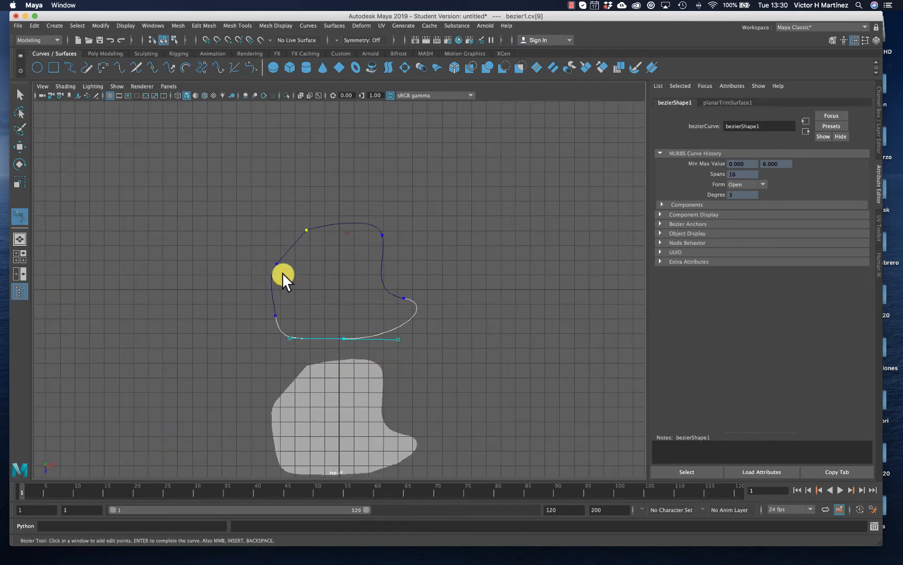
Add anchors on the curve's upper-left and top edges, pull the top one upward, and raise the sharp corner anchor.
left_click_drag(277, 263, 280, 239)
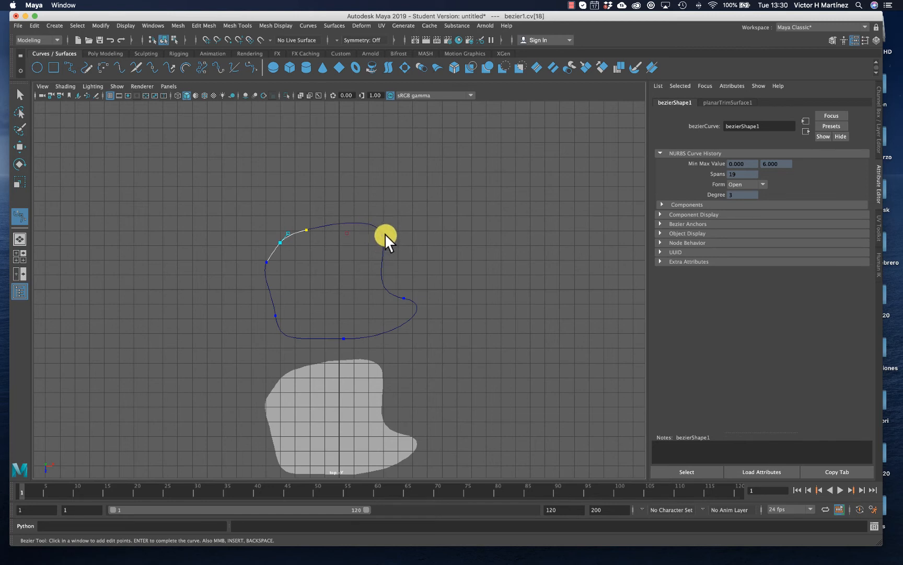
scroll(341, 262, "up", 2)
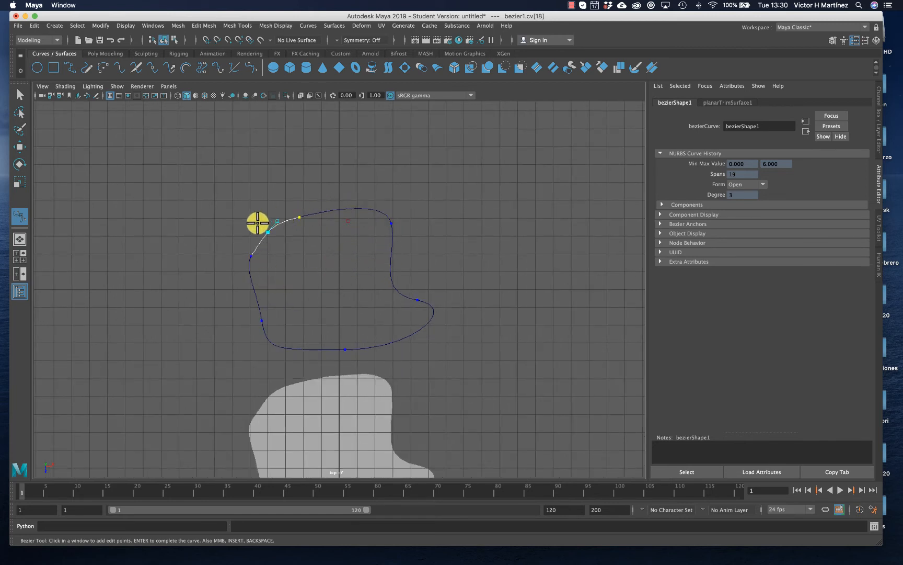
left_click(243, 64)
left_click(353, 206)
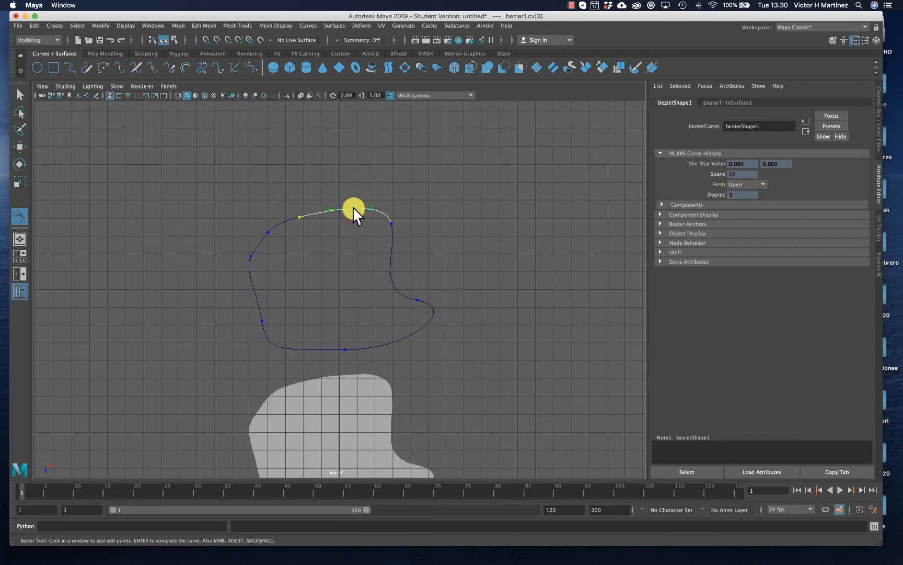
left_click_drag(352, 207, 350, 174)
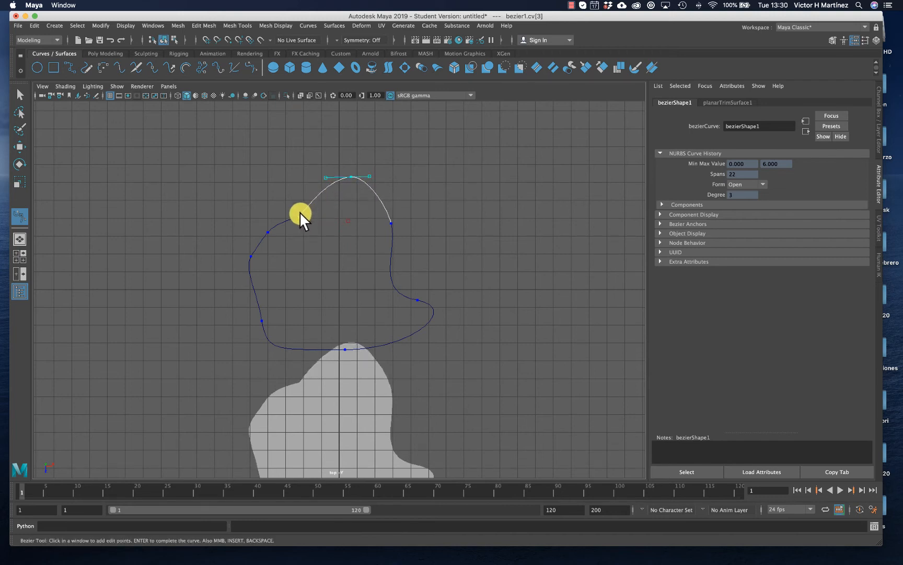
left_click_drag(300, 213, 292, 185)
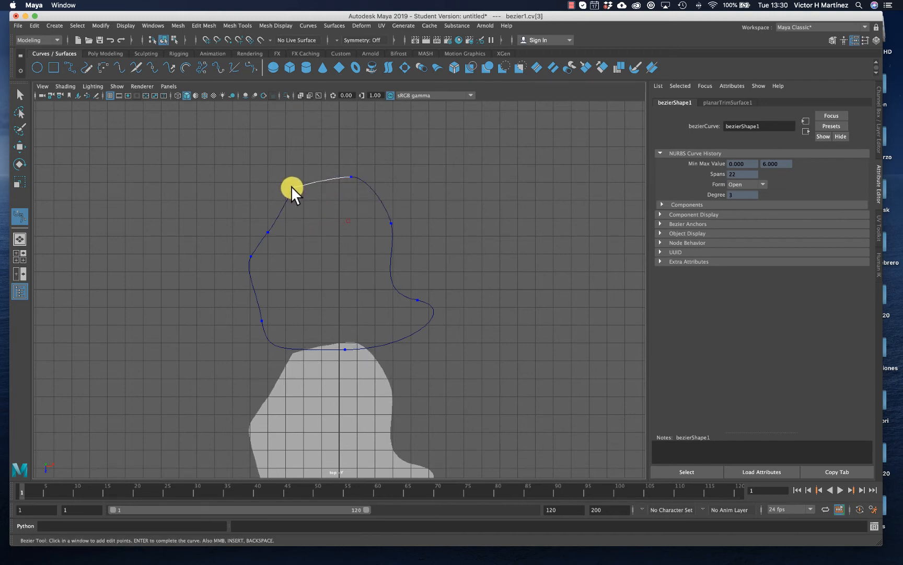
scroll(457, 331, "down", 4)
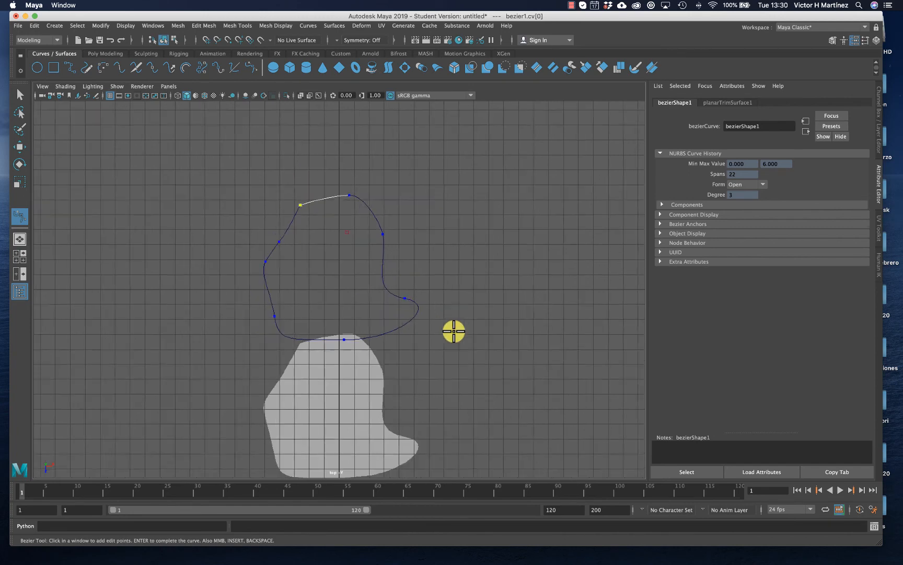
scroll(356, 350, "up", 3)
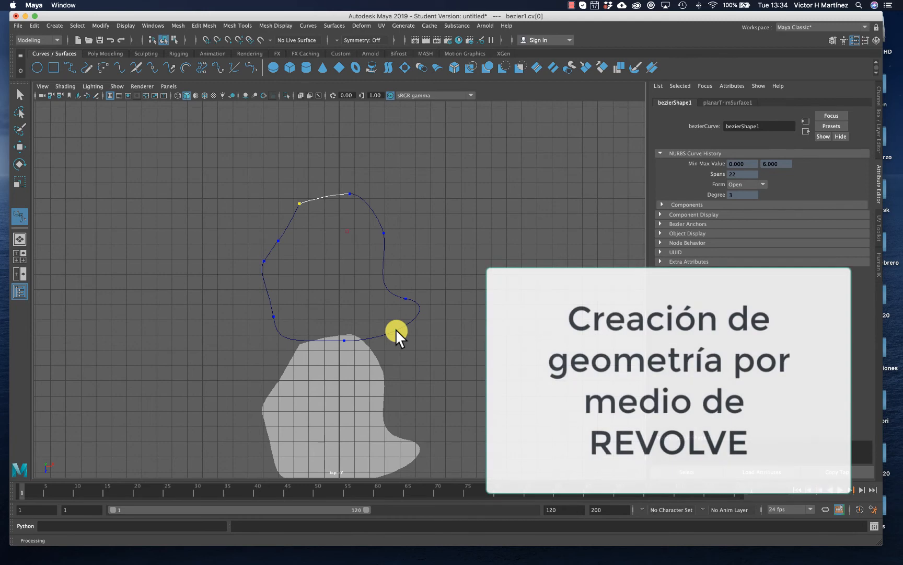
Delete the planar surface and the Bezier curve, and switch to the maximized front view.
left_click(20, 94)
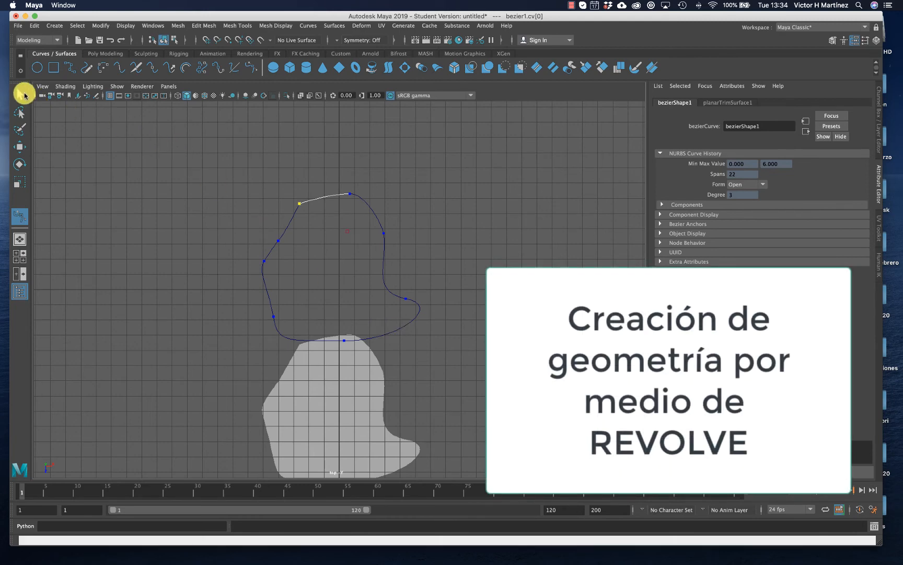
left_click(290, 382)
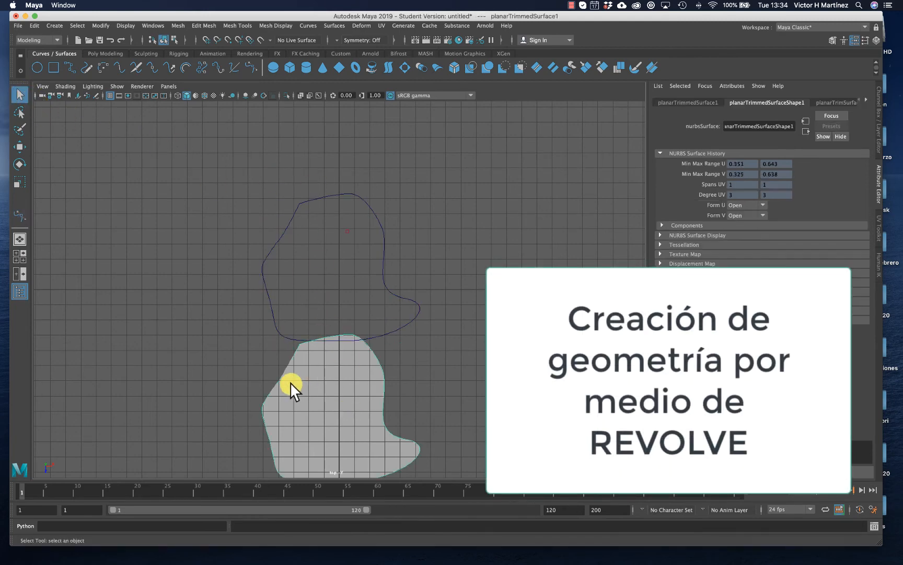
key("Delete")
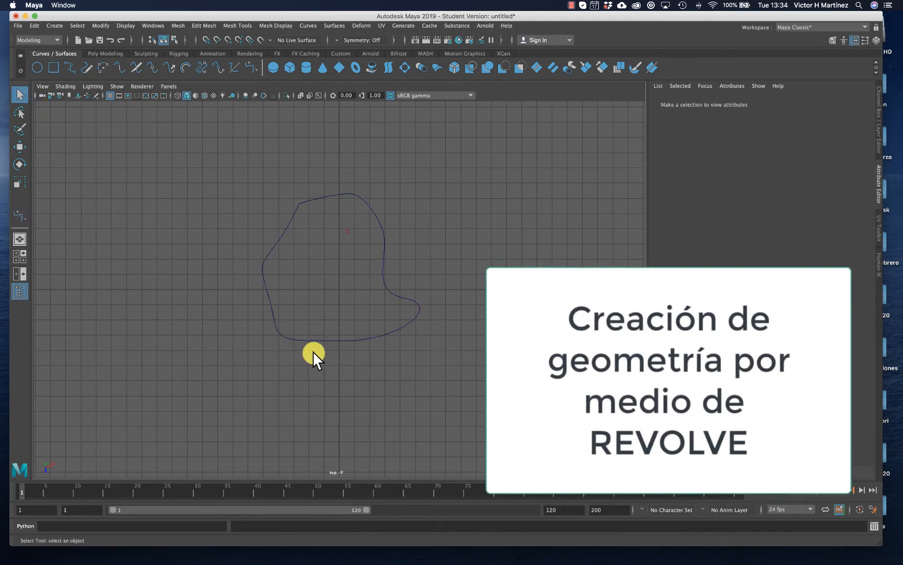
left_click_drag(242, 177, 465, 303)
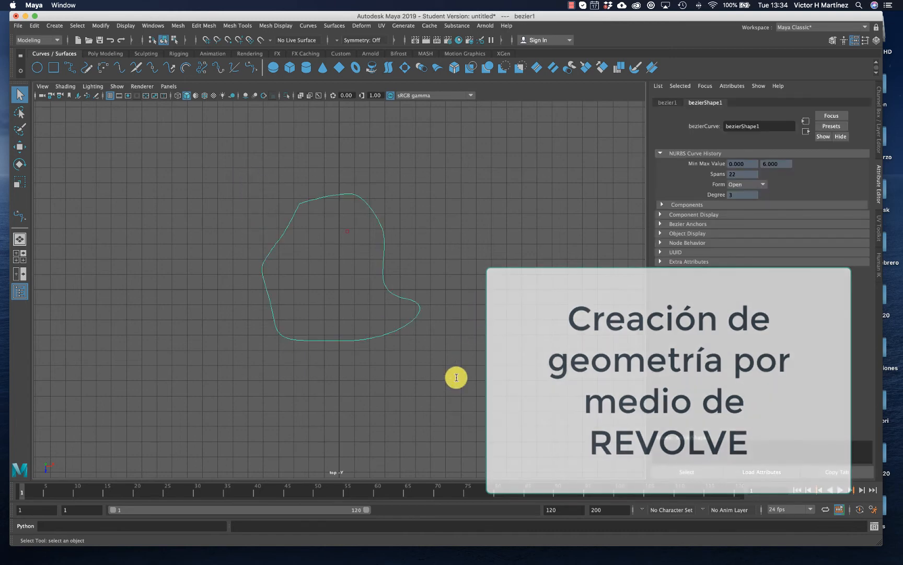
key("Delete")
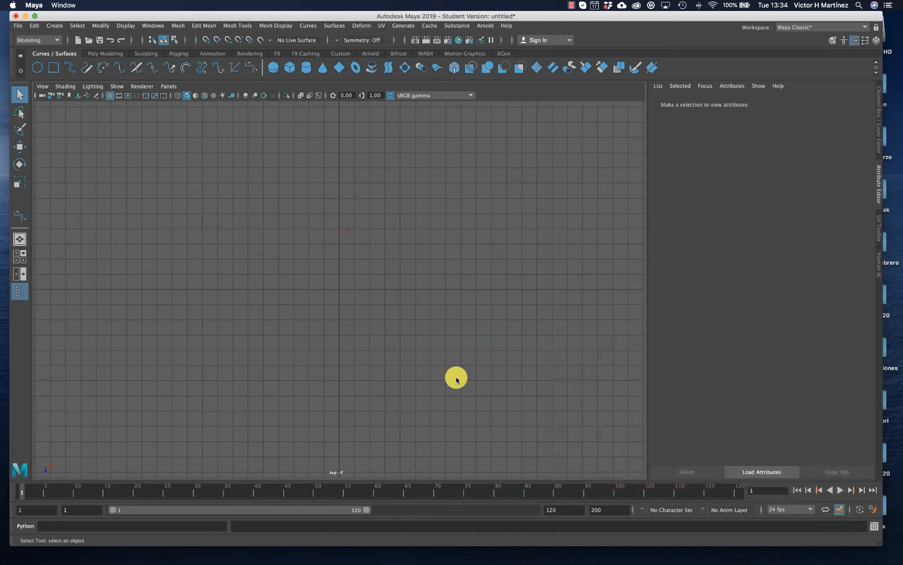
key("space")
key("space")
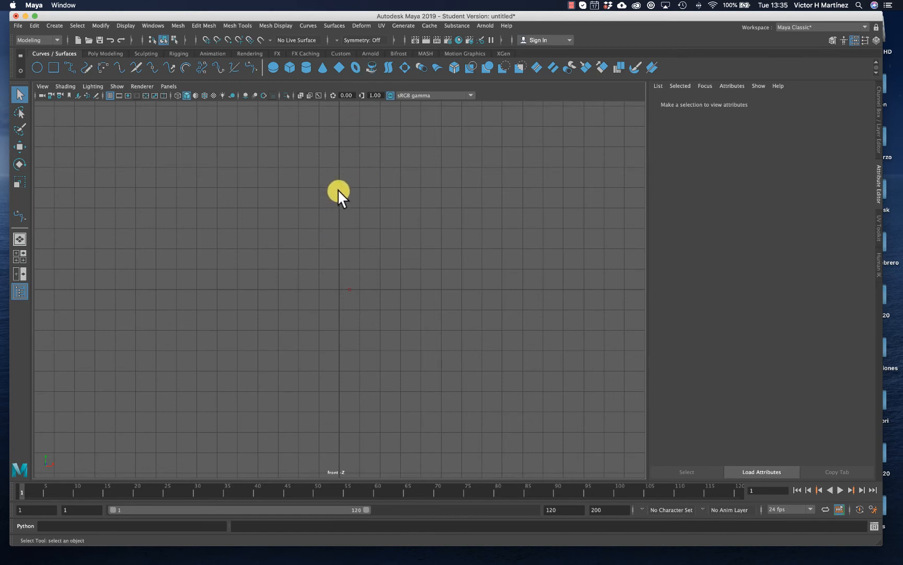
Draw an angular three-anchor Bezier profile in the front view, with both ends on the vertical axis and the middle anchor outward.
left_click(249, 63)
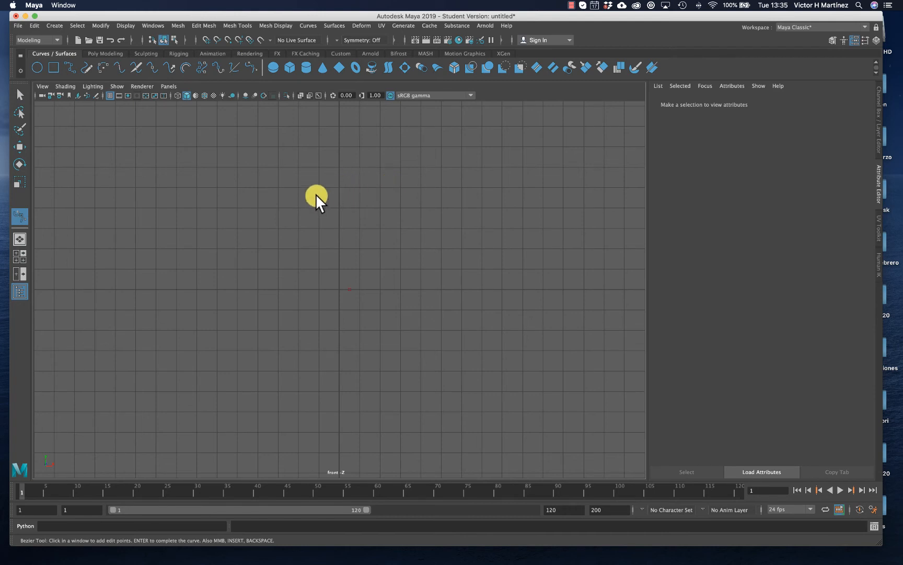
left_click(339, 168)
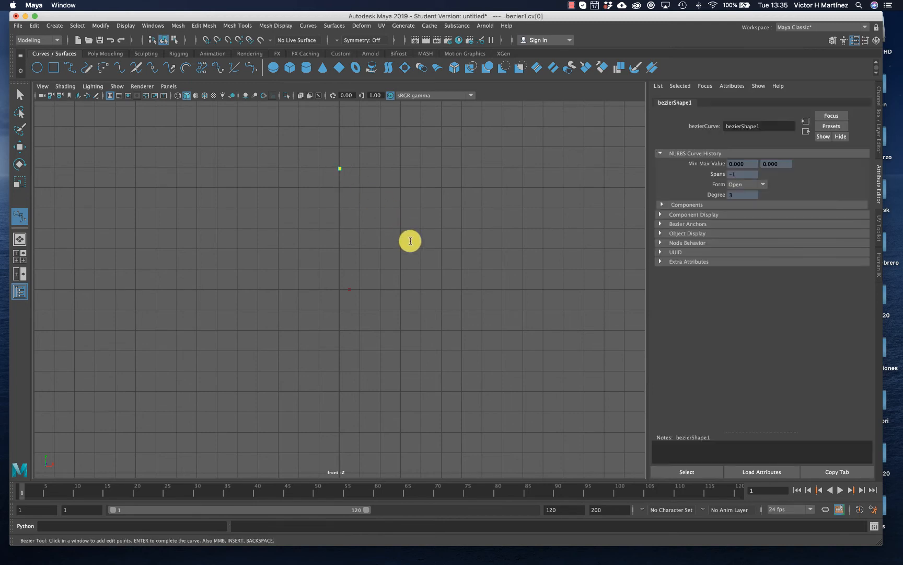
left_click(339, 391)
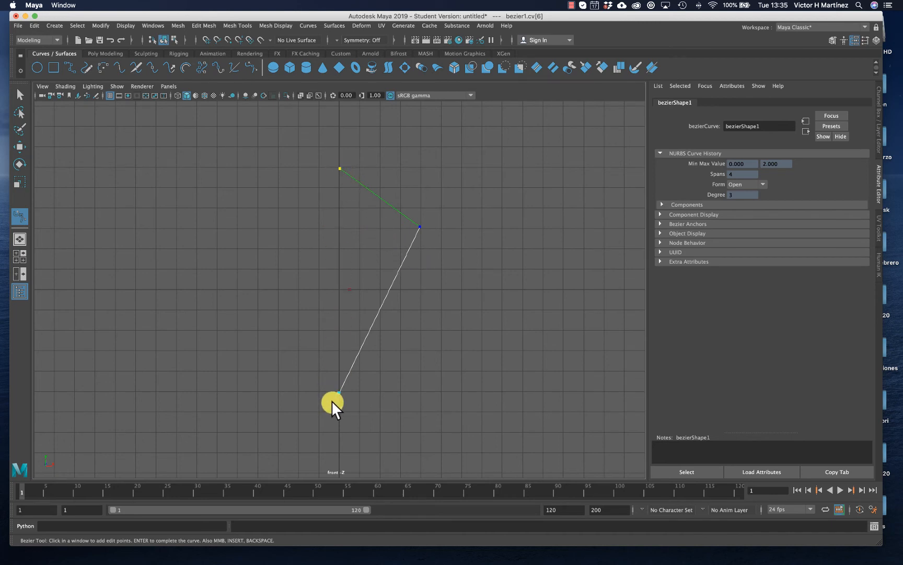
left_click(20, 94)
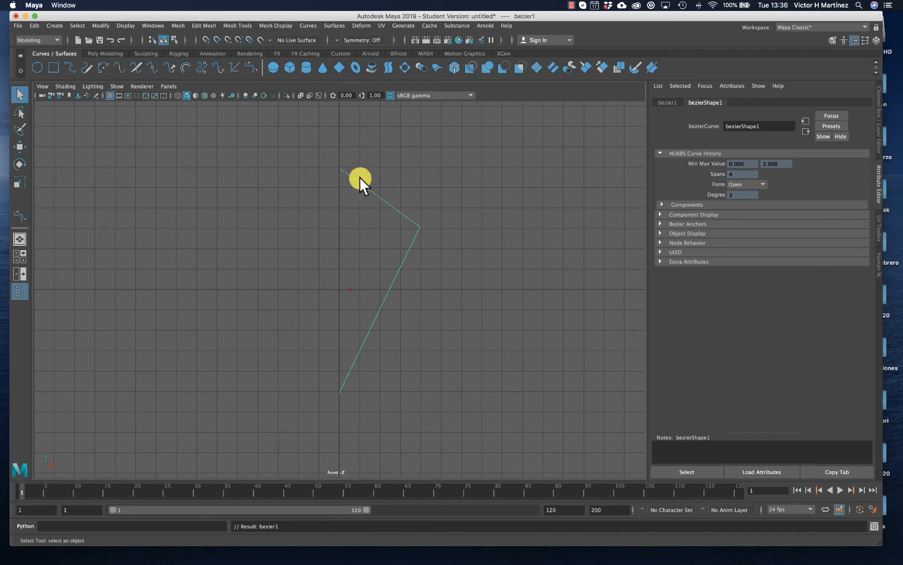
Revolve the Bezier profile into a surface and view it in the maximized perspective view.
left_click(372, 67)
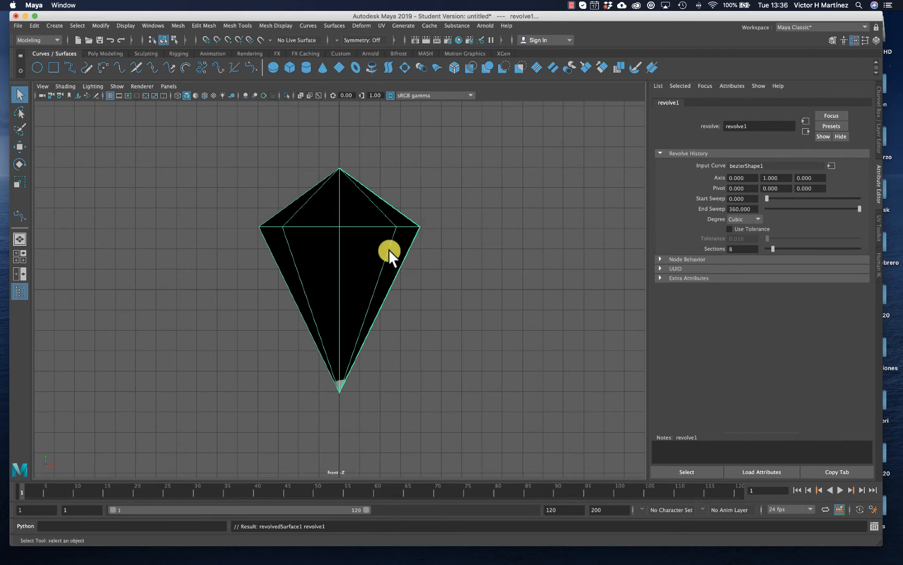
key("space")
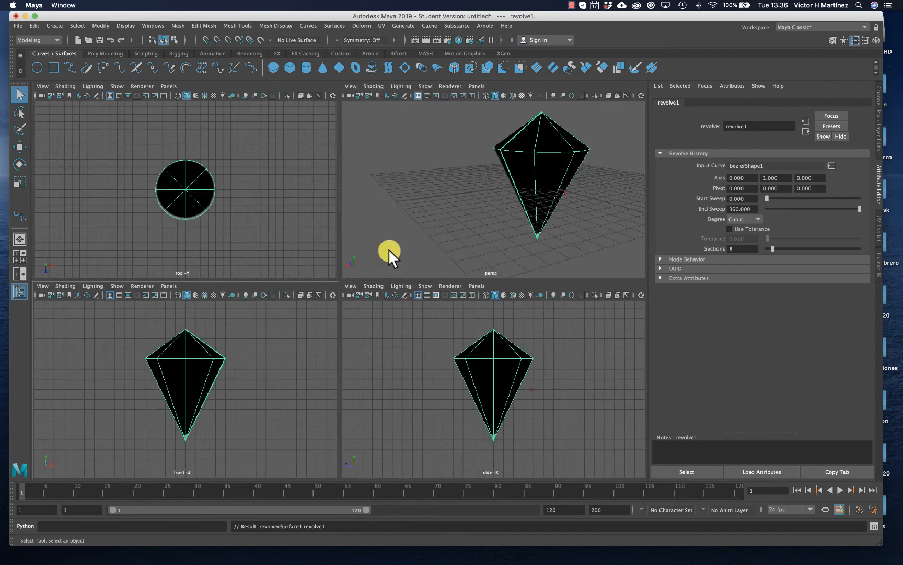
key("space")
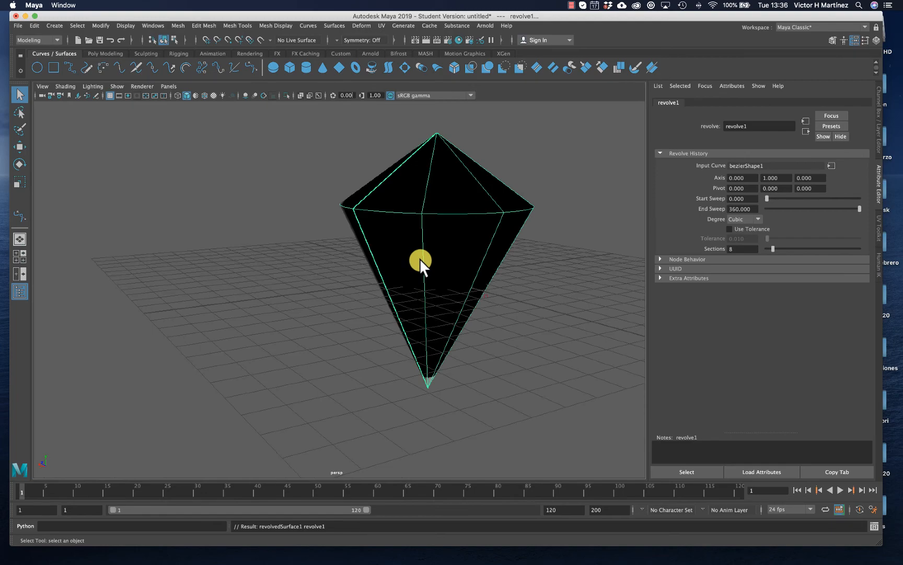
scroll(473, 255, "down", 10)
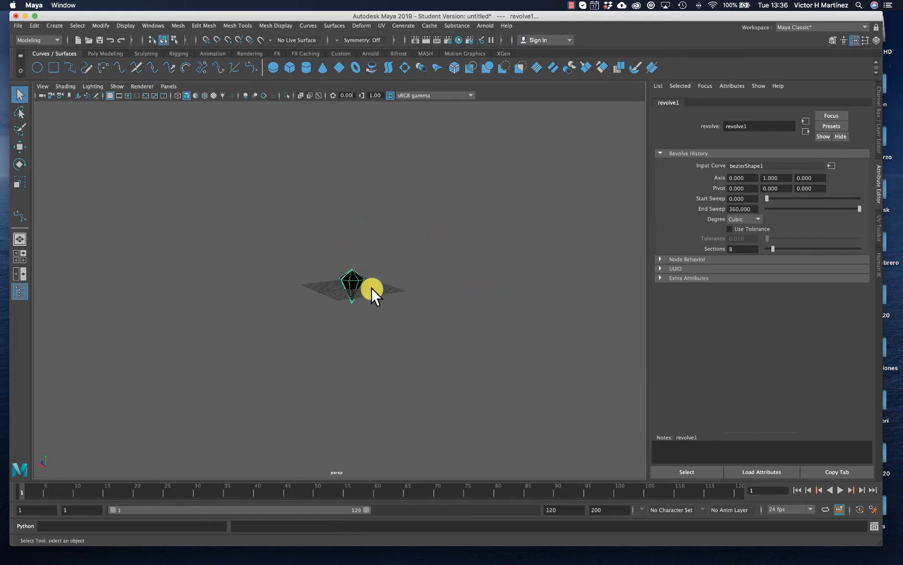
key("f")
left_click_drag(369, 290, 386, 308, "alt")
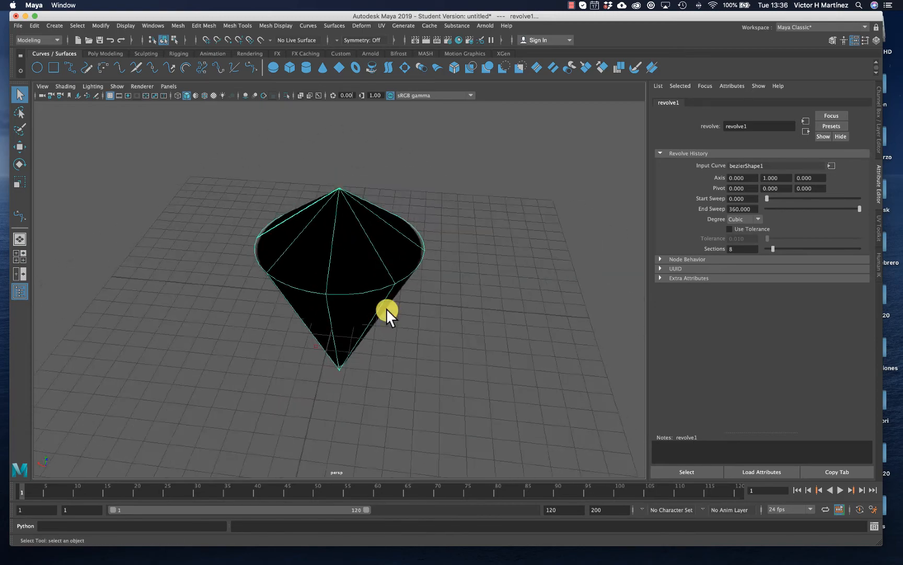
left_click_drag(289, 269, 390, 318, "alt")
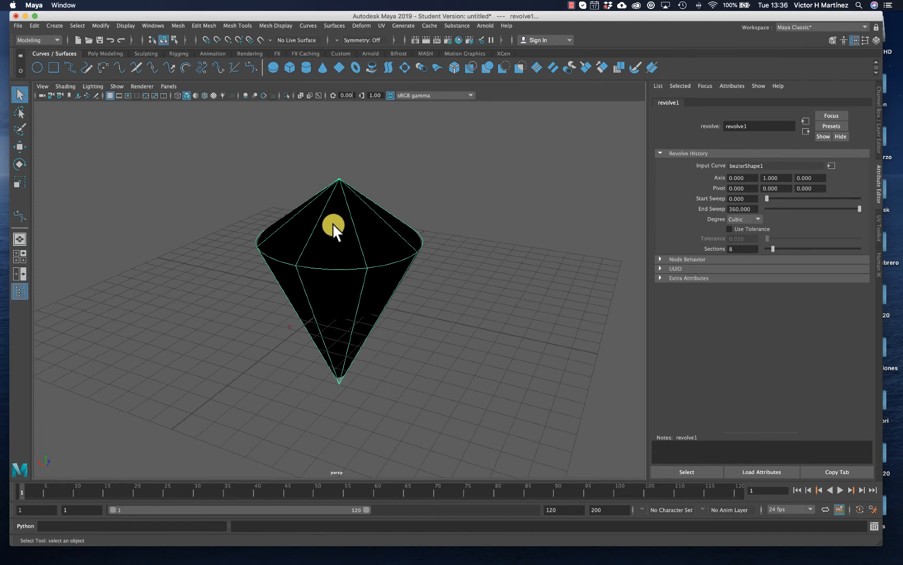
Reverse the direction of the revolved surface and view its shading from another angle.
left_click(331, 24)
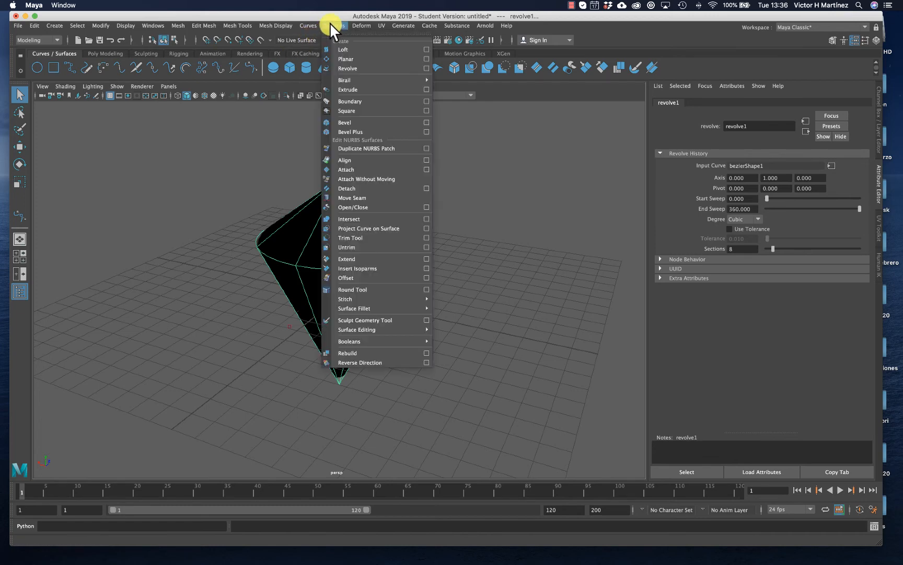
left_click(354, 363)
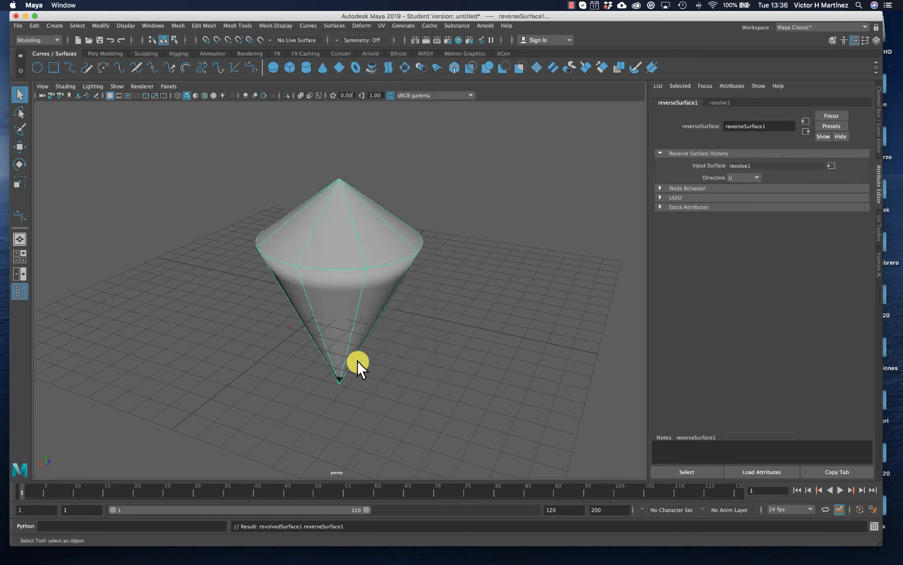
left_click_drag(355, 363, 433, 351, "alt")
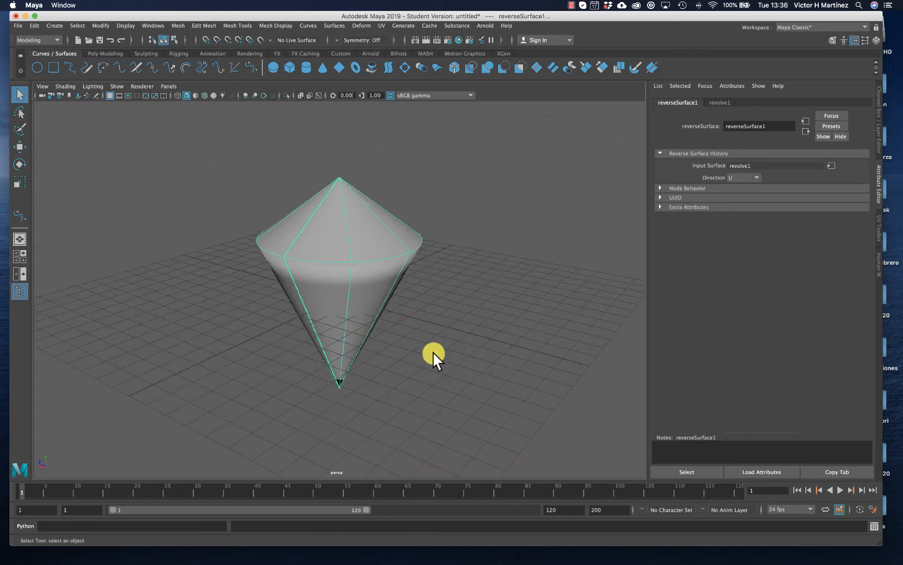
Move the revolved surface away from its profile curve, about 9.5 cm along Z and about -7.3 cm along X.
left_click(312, 273)
left_click(515, 297)
left_click(324, 275)
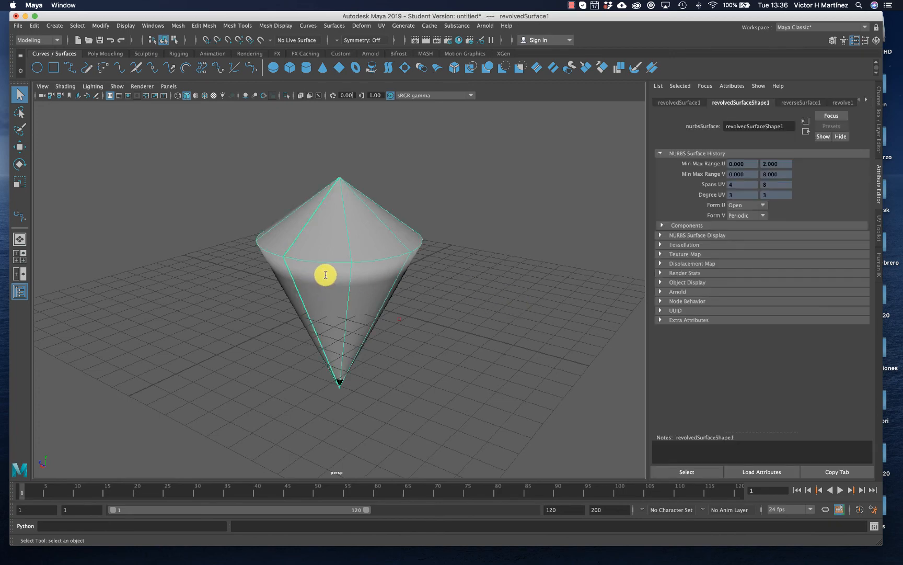
key("w")
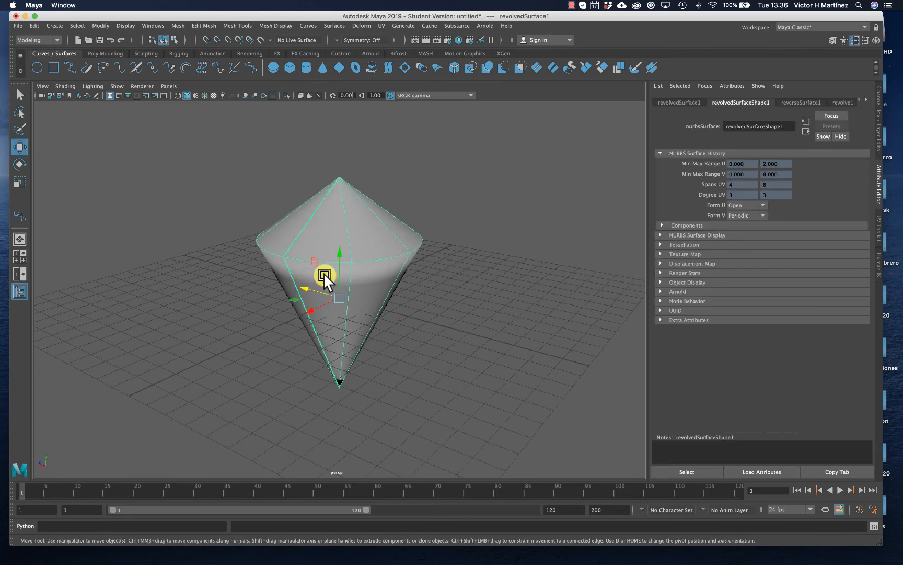
left_click_drag(311, 286, 182, 264)
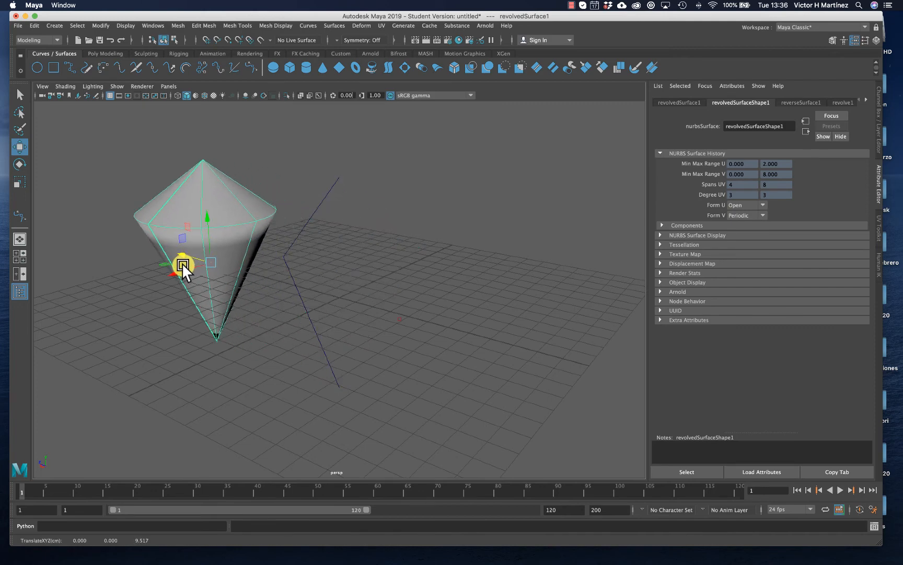
key("space")
key("space")
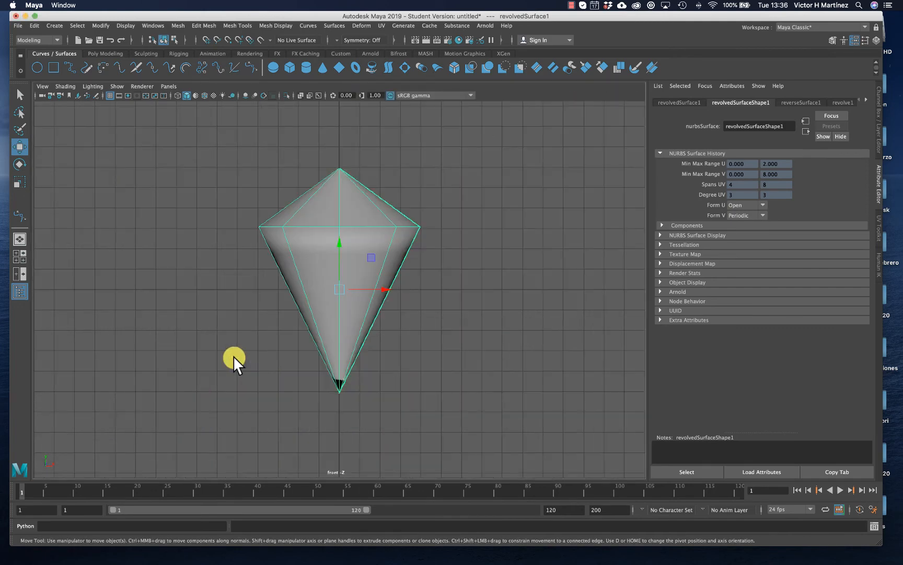
scroll(338, 297, "down", 4)
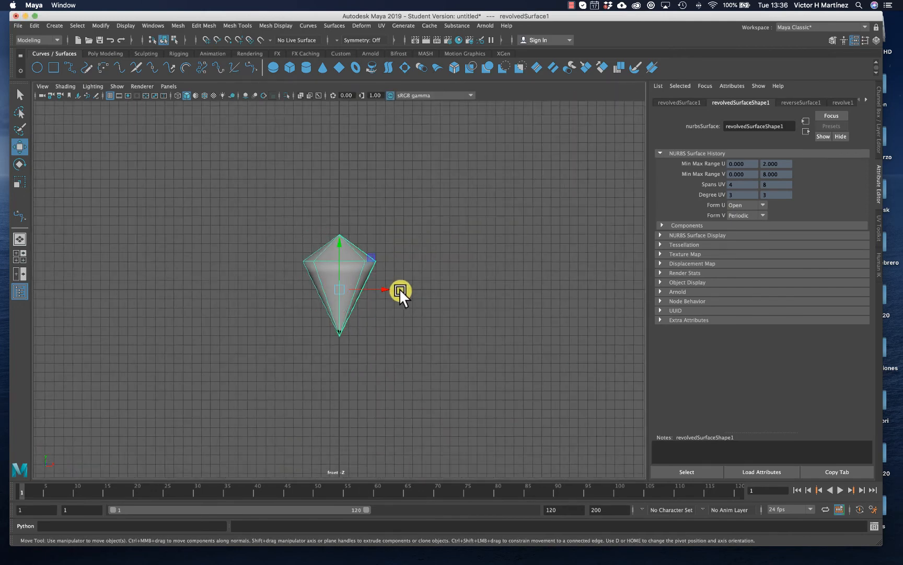
left_click_drag(399, 289, 318, 285)
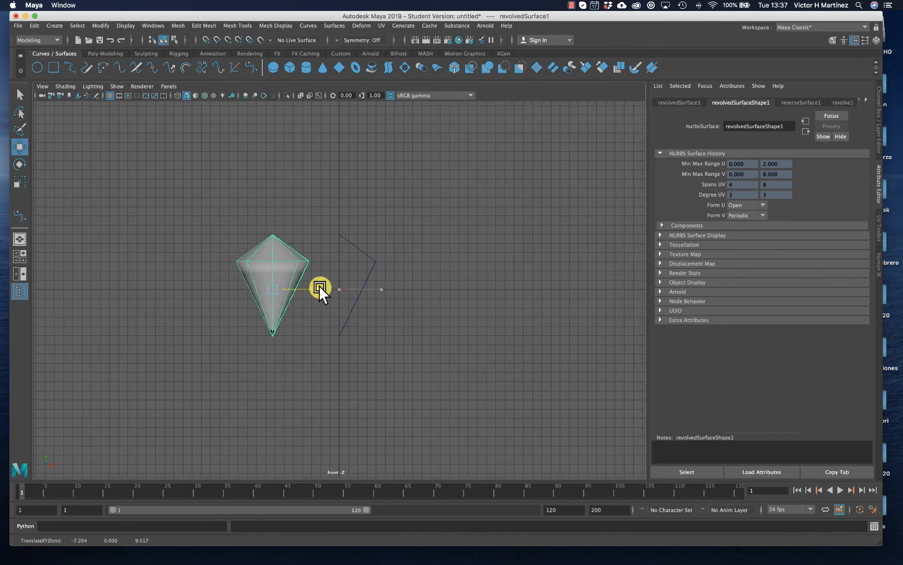
Add a smooth anchor to the profile curve's upper and lower segments, pulling out their tangents to reshape the revolved surface.
left_click(366, 249)
scroll(367, 250, "up", 3)
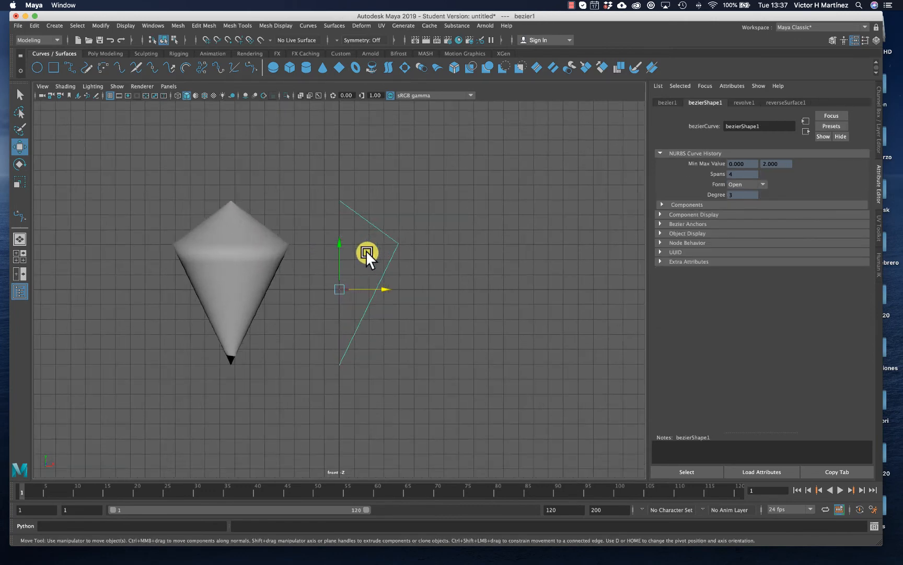
left_click(251, 66)
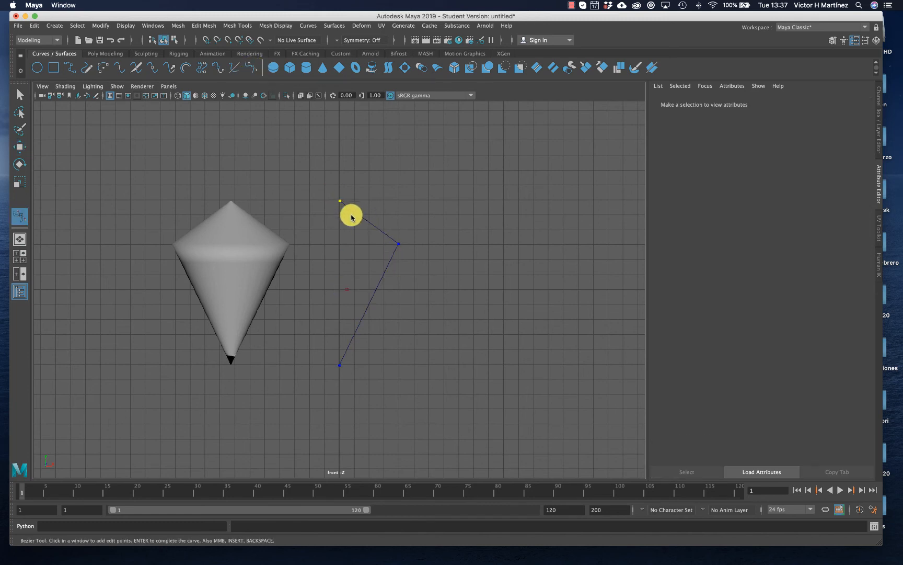
left_click_drag(368, 221, 389, 184)
left_click_drag(376, 289, 373, 251)
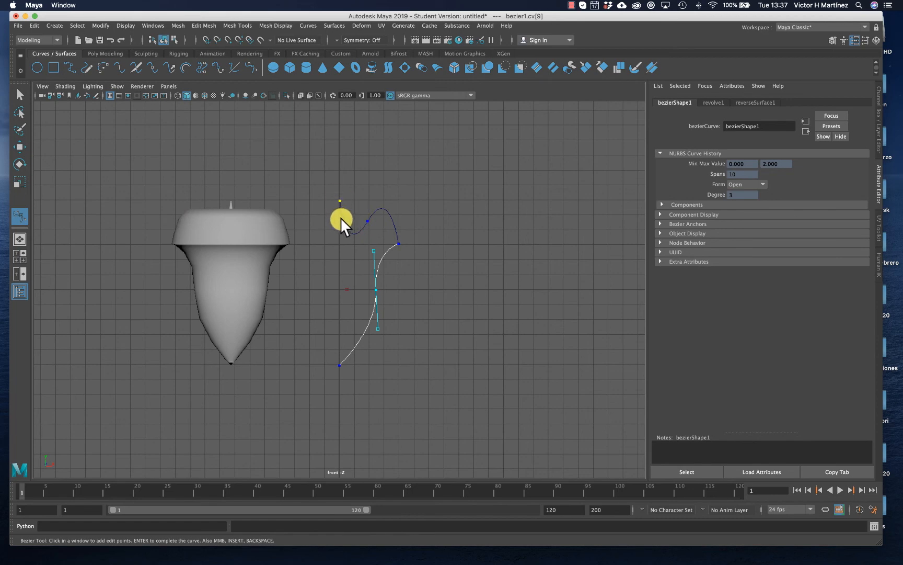
key("space")
key("space")
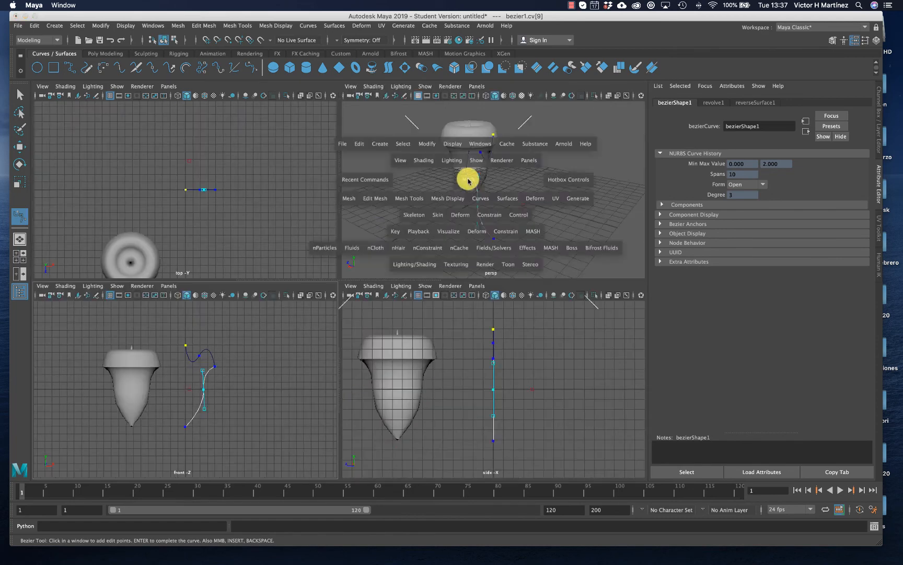
left_click_drag(385, 182, 417, 218, "alt")
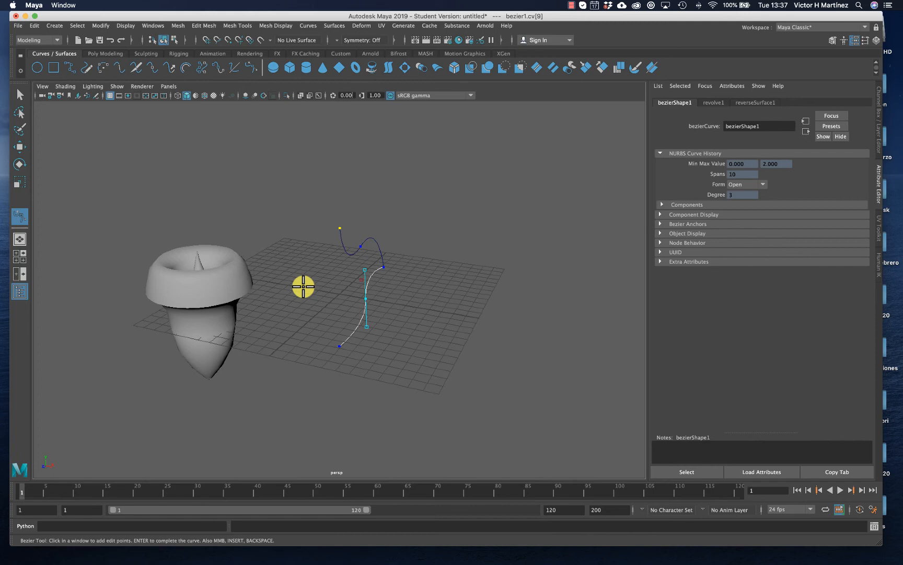
Delete the revolved surface and its Bezier profile curve.
key("space")
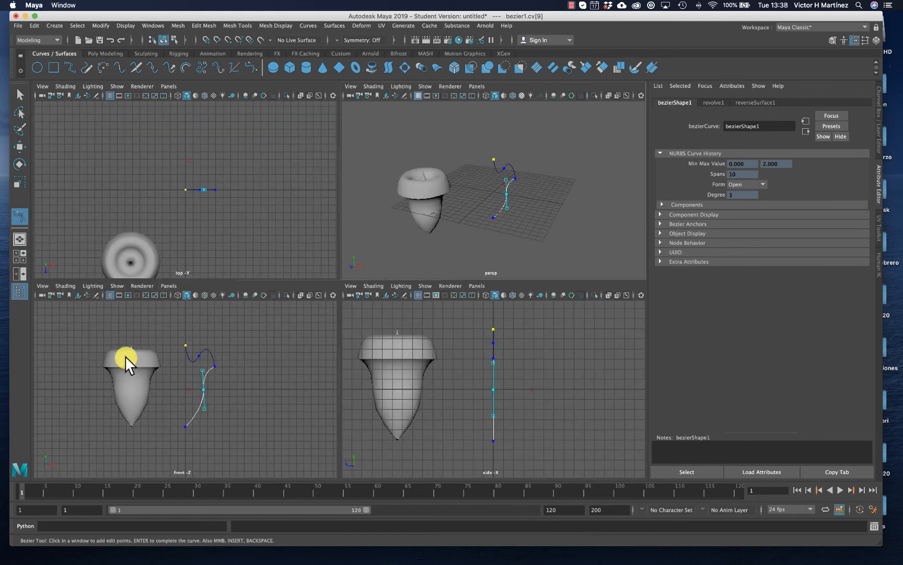
left_click(19, 94)
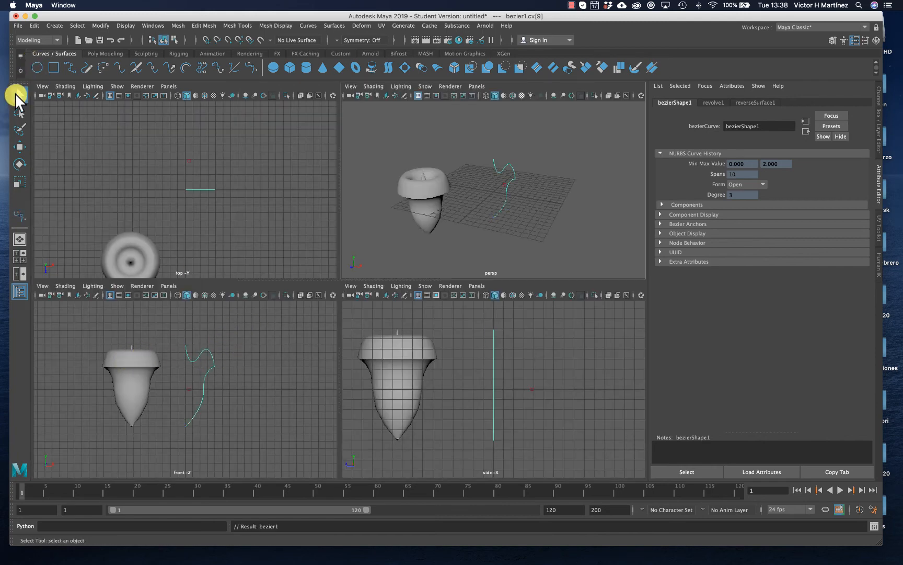
left_click(144, 367)
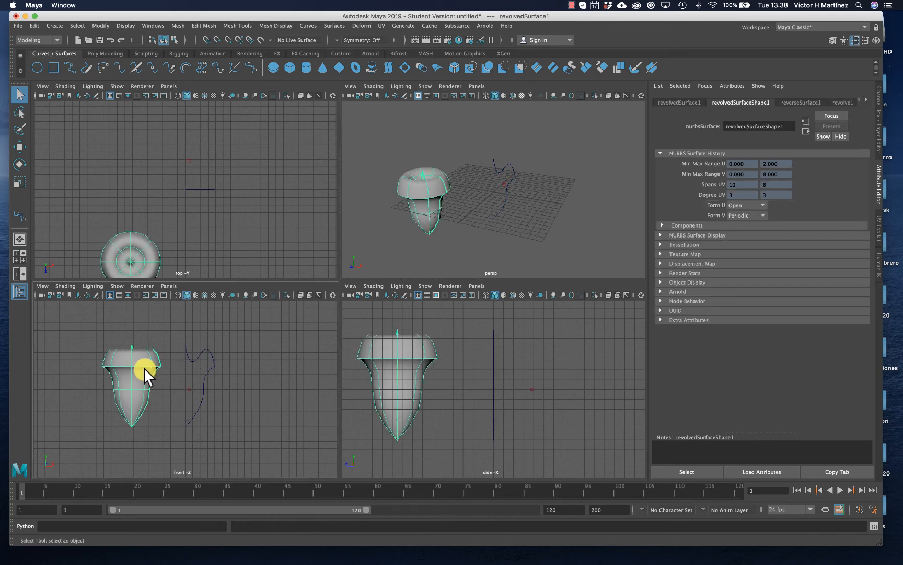
key("Delete")
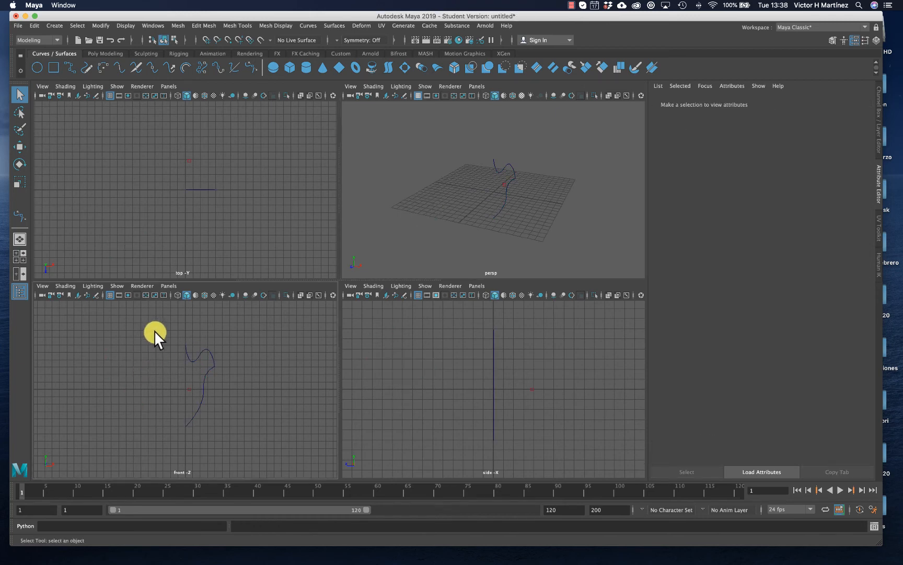
left_click_drag(186, 353, 237, 438)
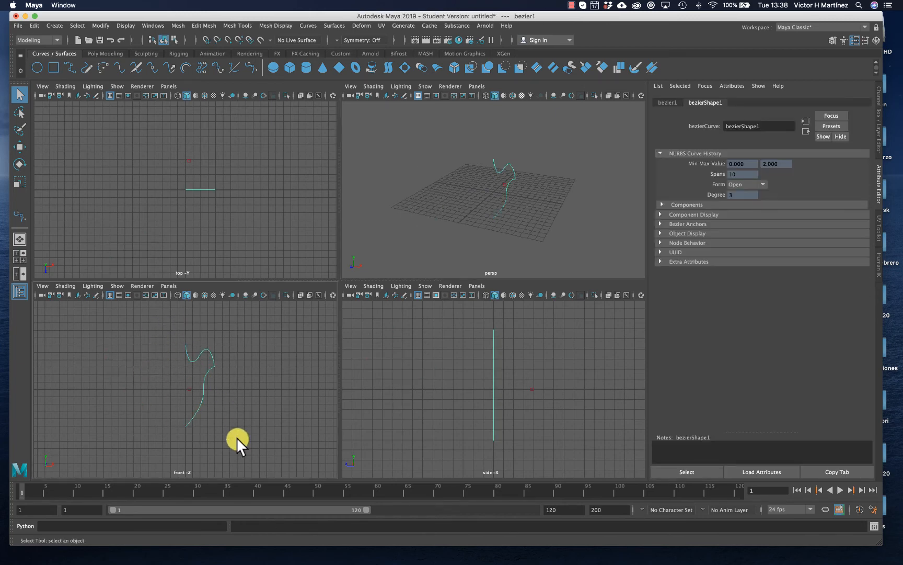
key("Delete")
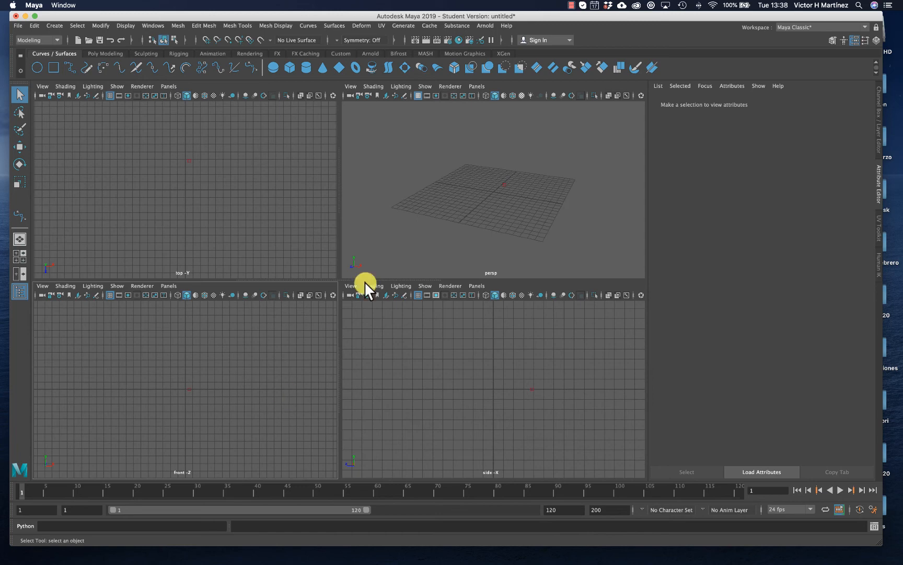
Draw a wavy open Bezier curve with five anchors across the middle of the side view, pulling out tangents for two smooth crests.
left_click(388, 68)
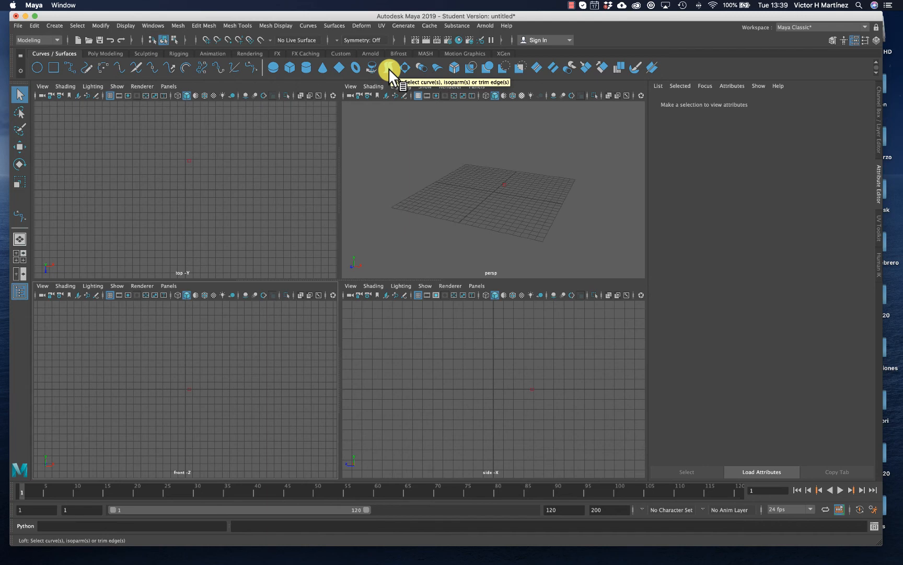
left_click(457, 356)
key("space")
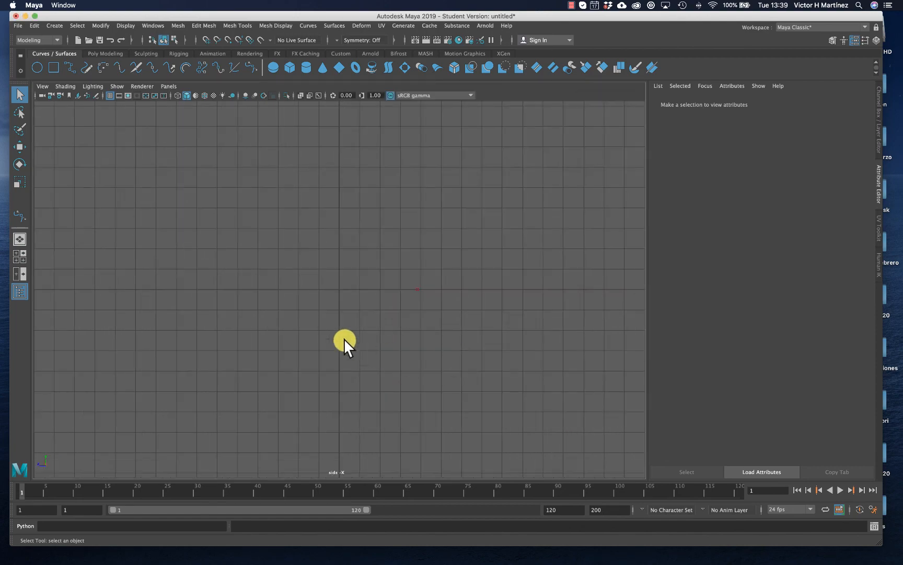
key("ctrl+Up")
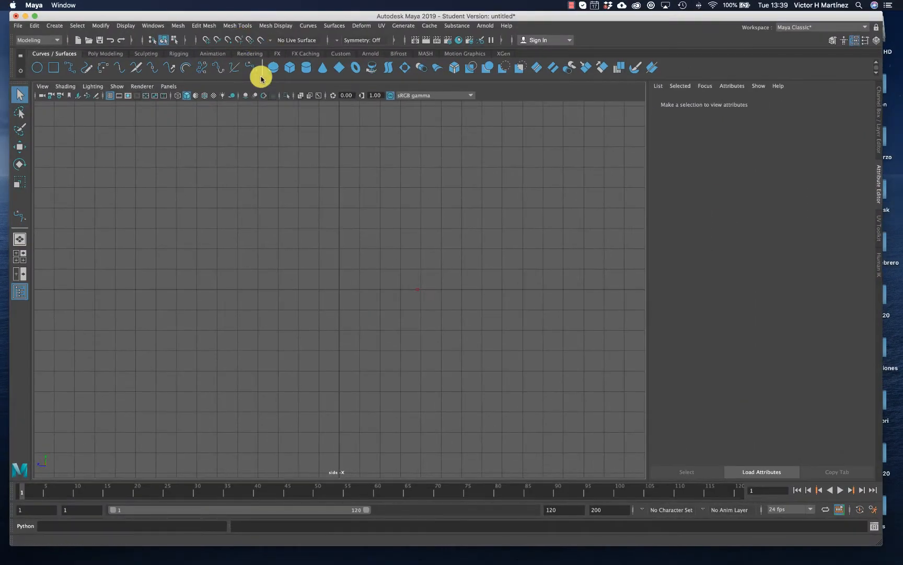
left_click(245, 67)
left_click(141, 314)
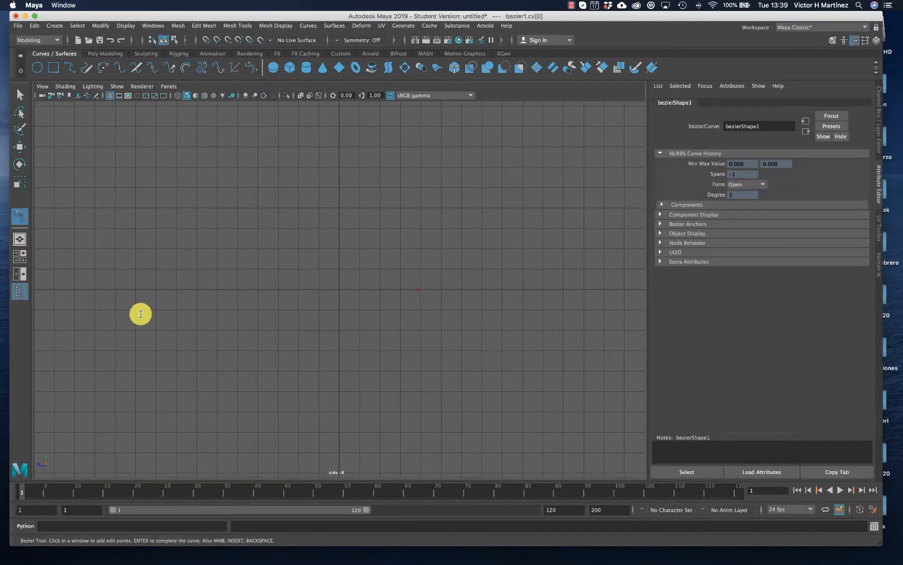
left_click_drag(232, 227, 275, 251)
left_click_drag(365, 295, 400, 260)
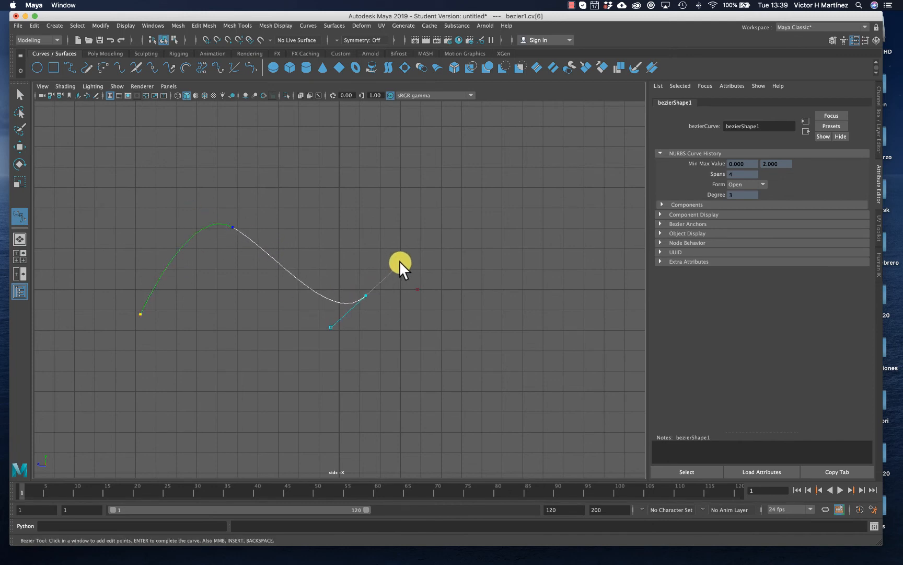
left_click_drag(487, 236, 544, 261)
left_click_drag(584, 332, 603, 336)
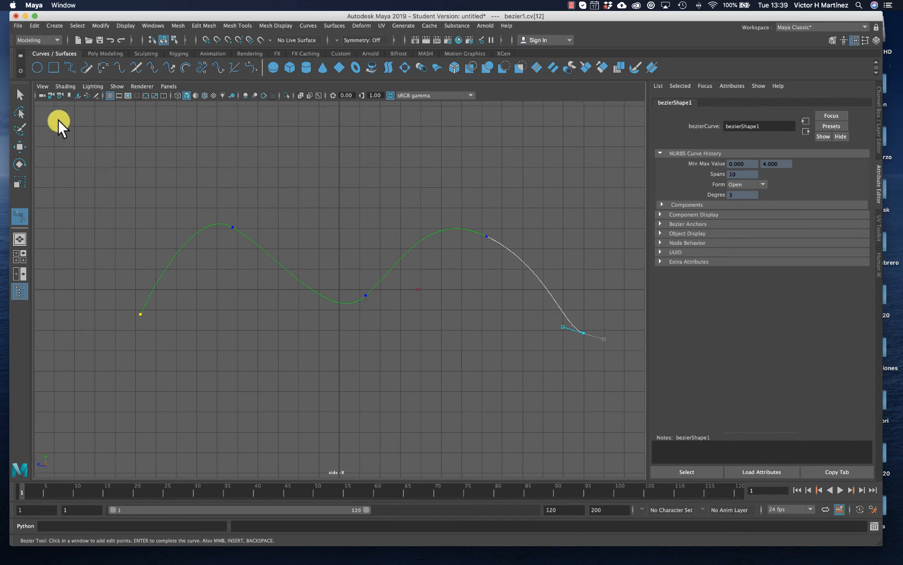
left_click(18, 93)
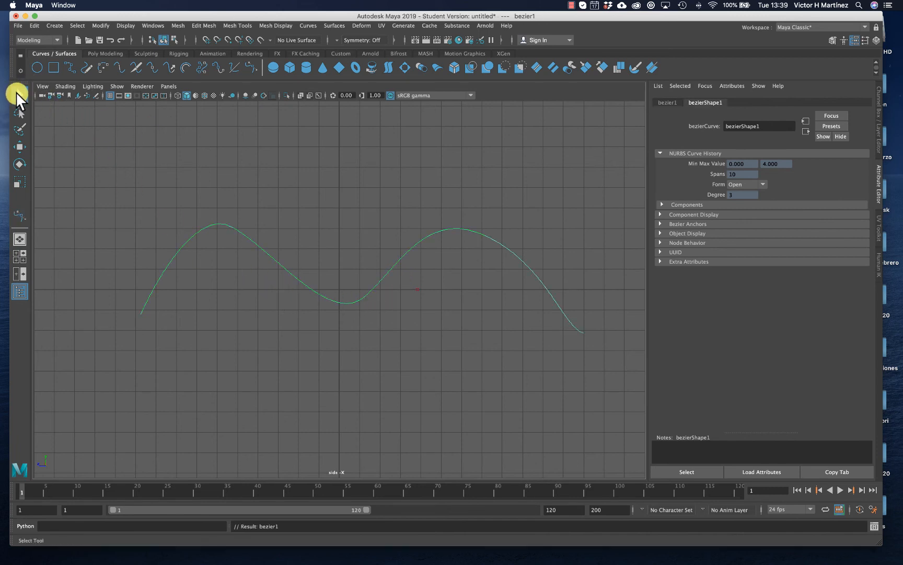
Draw a second wavy five-anchor Bezier curve below the first one in the side view and deselect it.
left_click(249, 67)
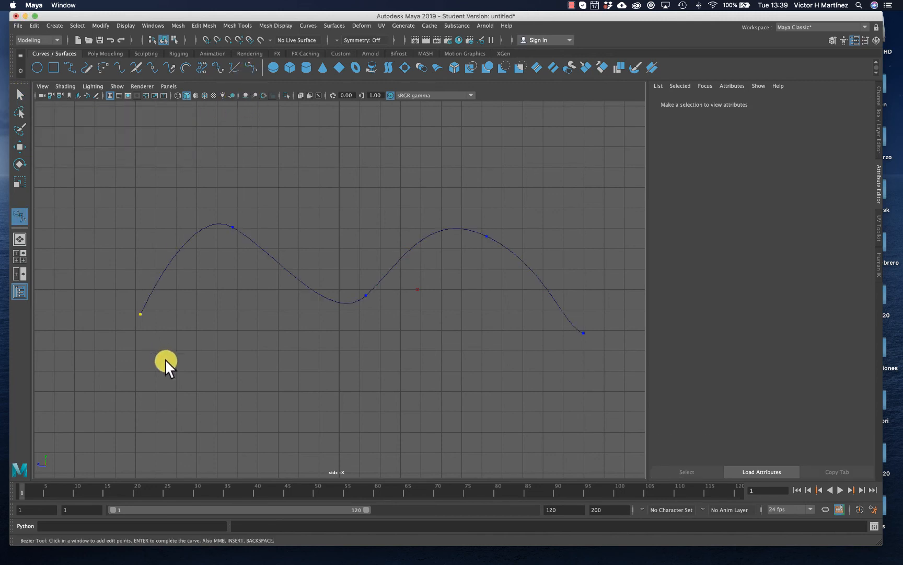
left_click(170, 398)
left_click_drag(242, 347, 301, 373)
left_click_drag(401, 412, 436, 382)
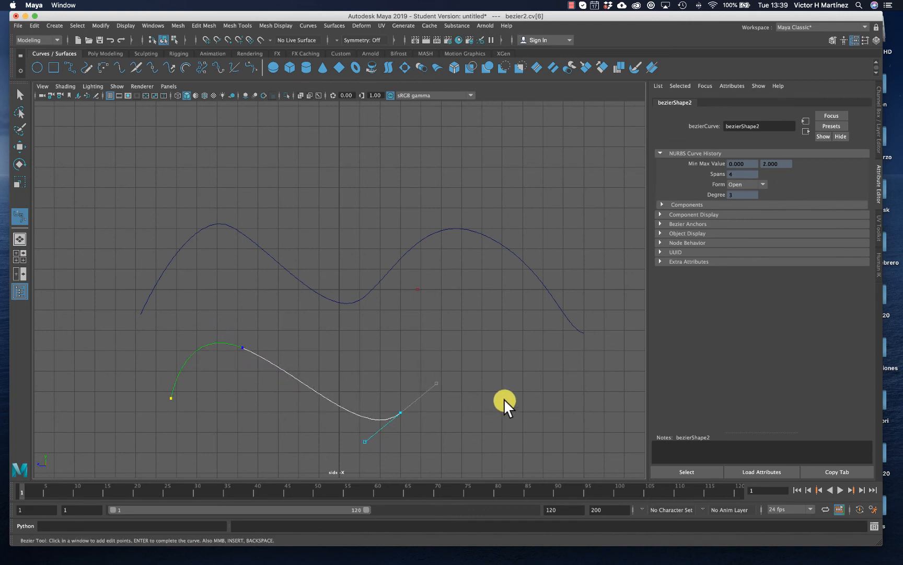
left_click(480, 346)
left_click_drag(480, 345, 546, 359)
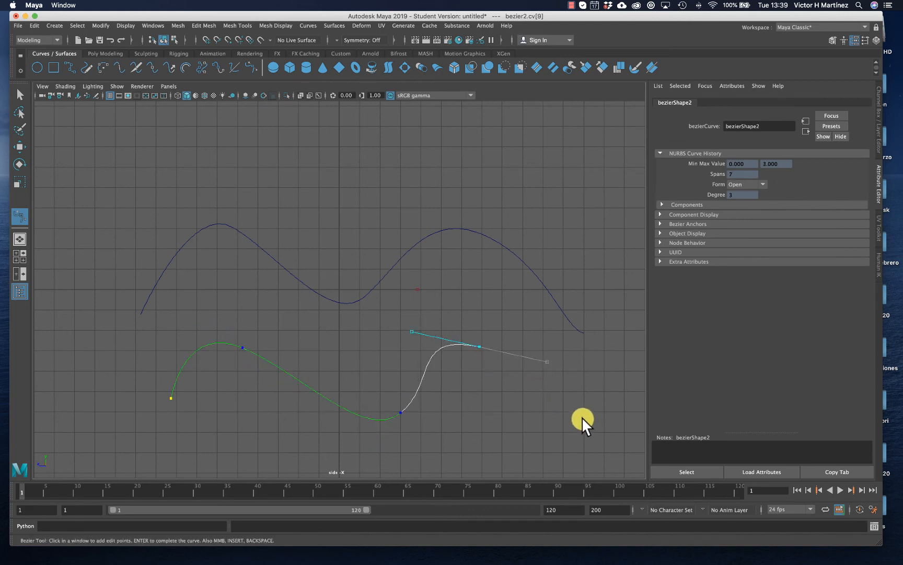
left_click_drag(582, 428, 602, 395)
left_click(19, 94)
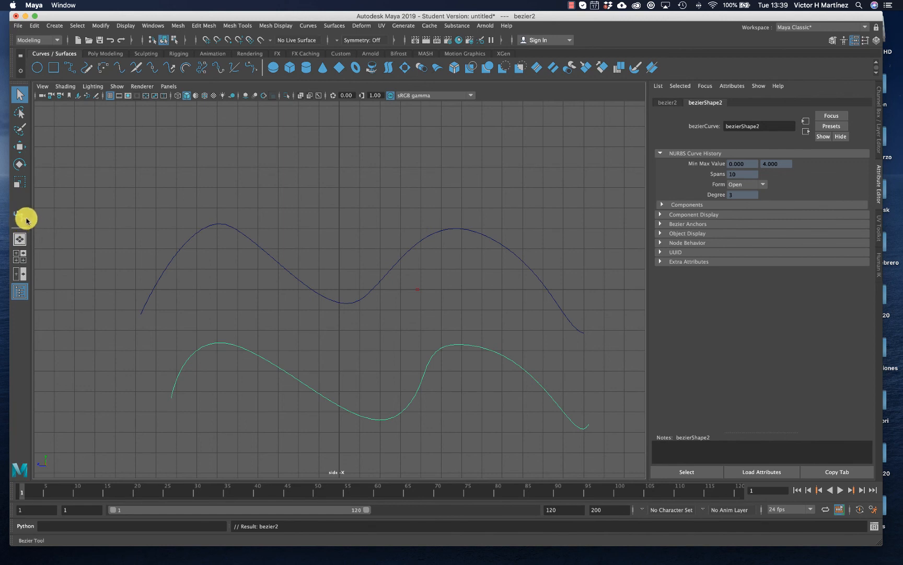
left_click(124, 195)
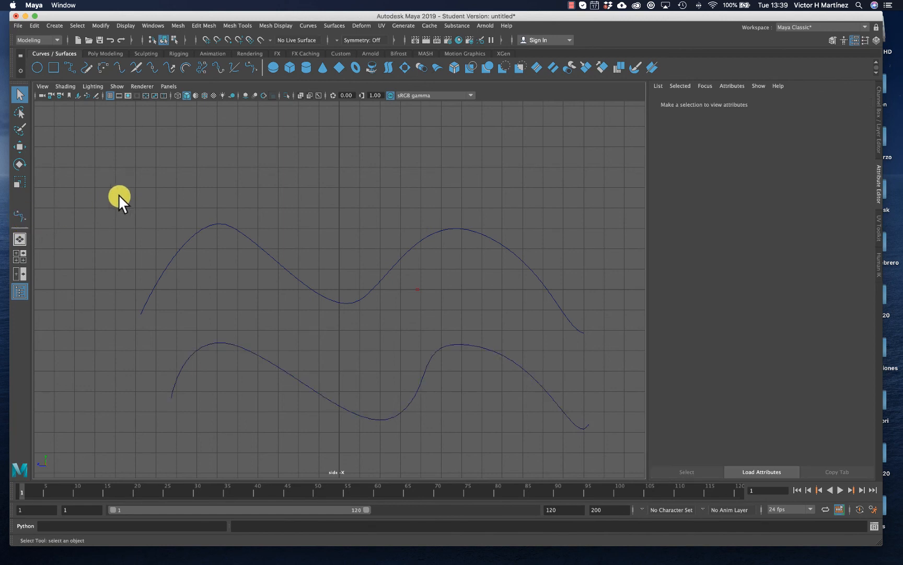
Draw a third wavy five-anchor Bezier curve above the other two in the side view, ending in a straight segment.
left_click(20, 214)
left_click(127, 149)
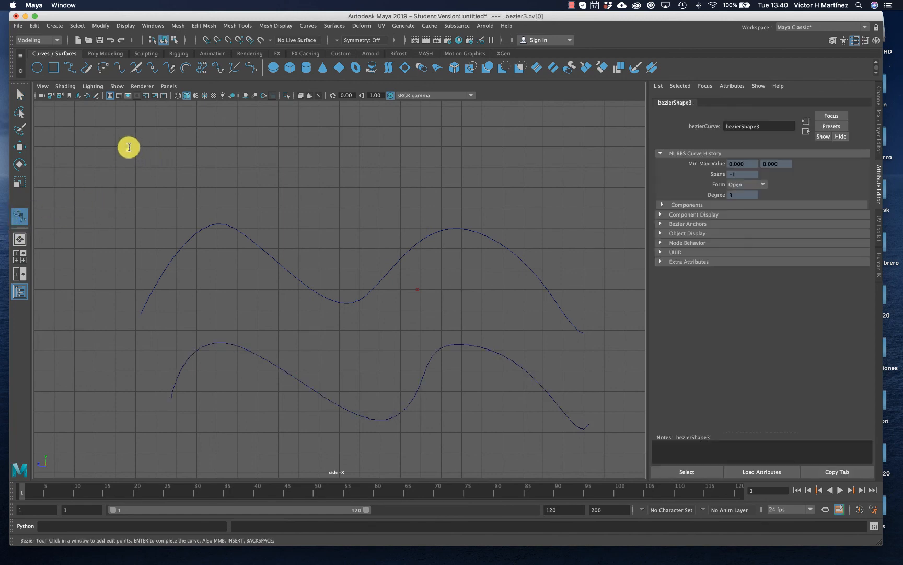
left_click_drag(259, 160, 307, 217)
left_click_drag(367, 178, 381, 111)
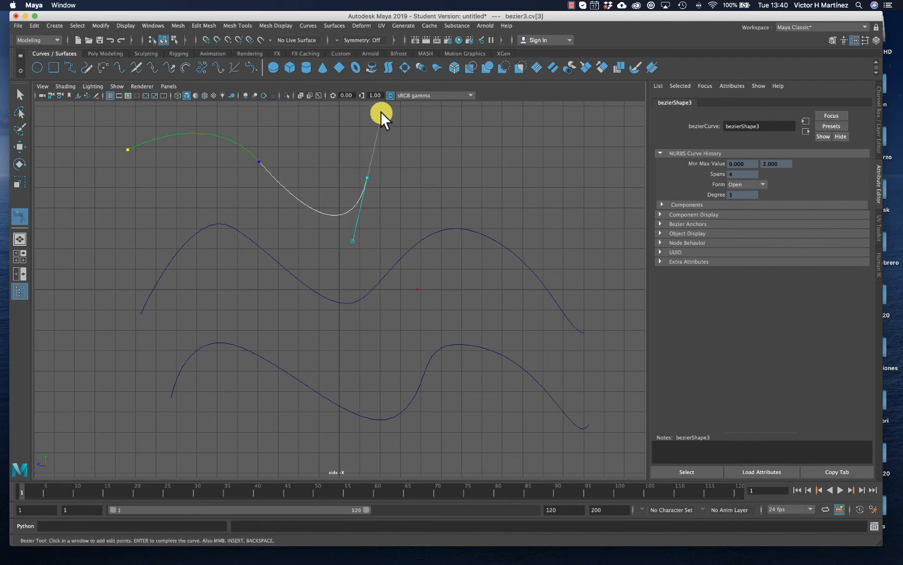
left_click_drag(457, 129, 529, 181)
left_click(569, 205)
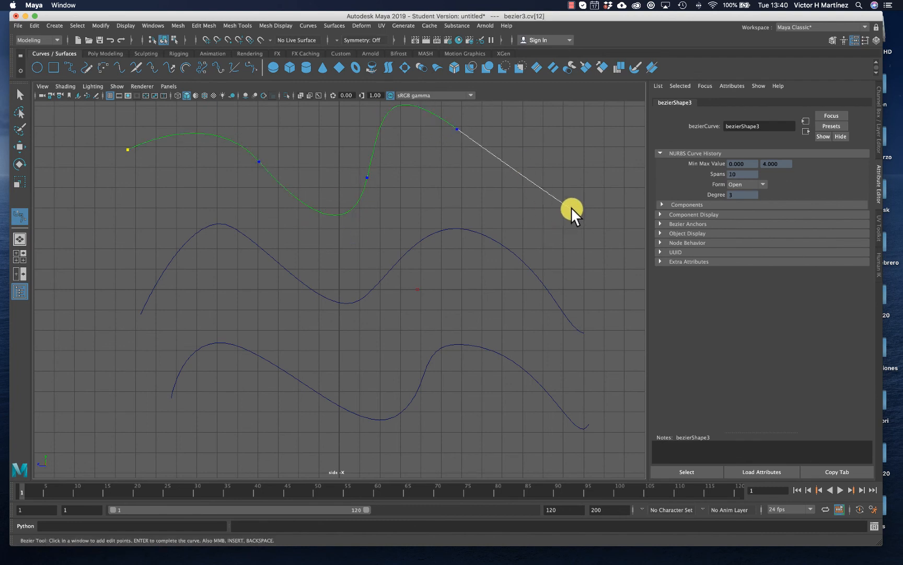
left_click(20, 94)
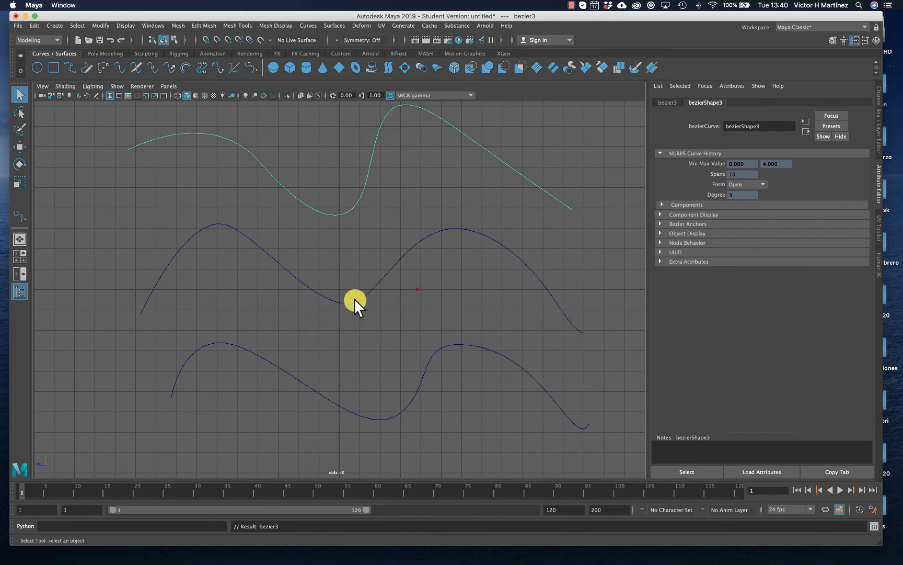
Move the uppermost curve about -10.4 cm along X and about -7.4 cm along Y in the perspective view.
key("space")
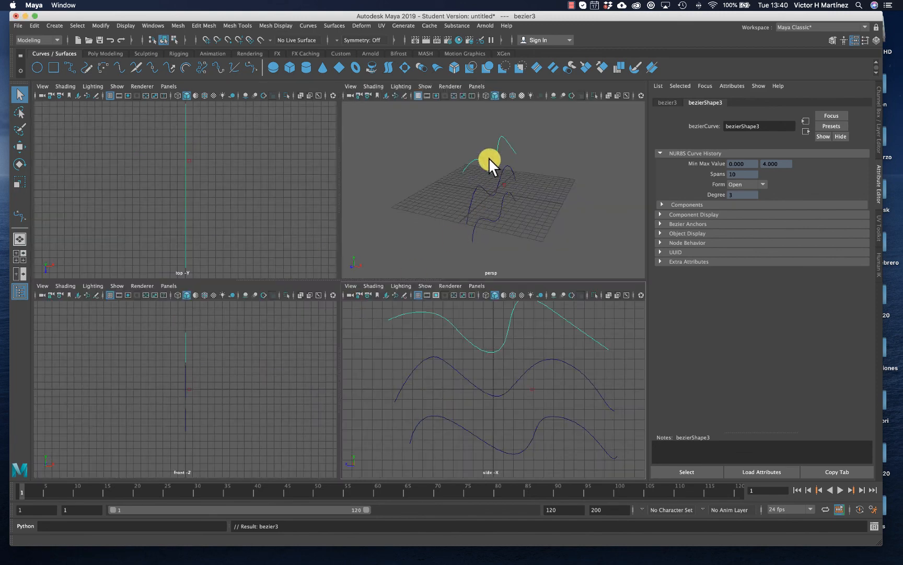
key("space")
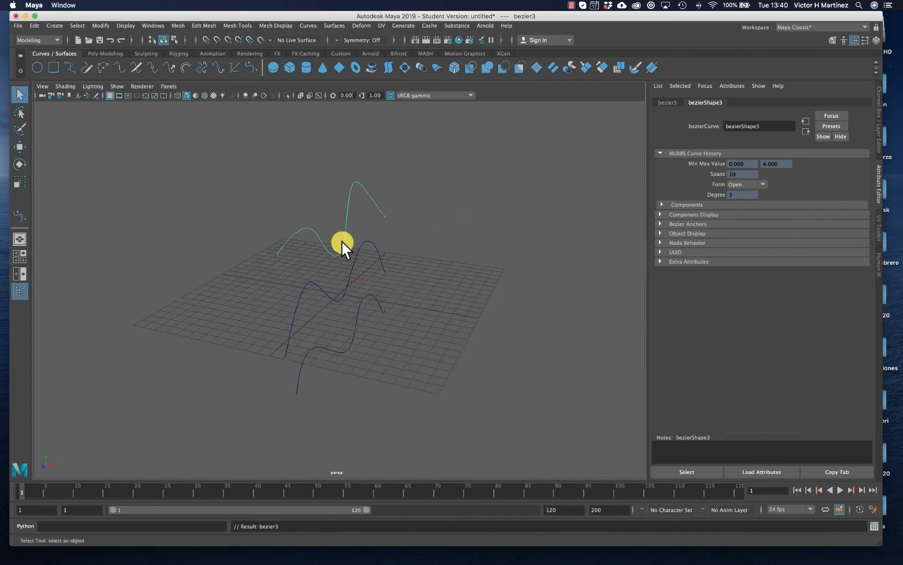
key("w")
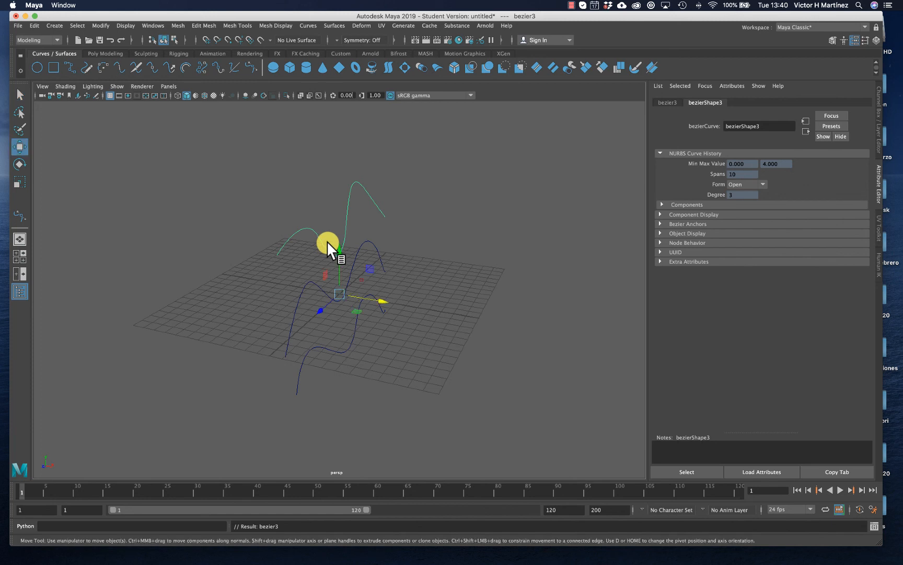
left_click_drag(382, 302, 272, 276)
left_click_drag(230, 230, 238, 304)
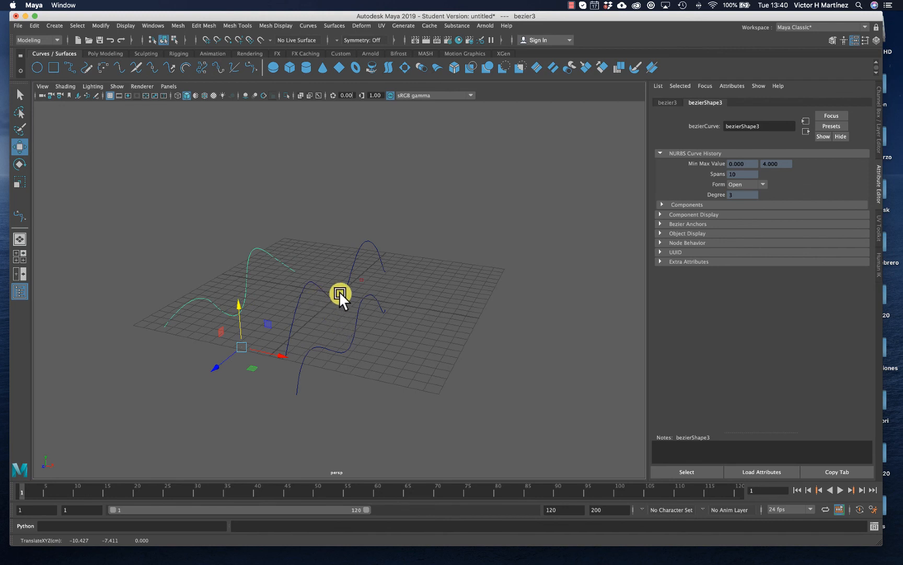
Move the lowest curve along X to the opposite side of the middle curve, and raise both outer curves along Y.
left_click(357, 312)
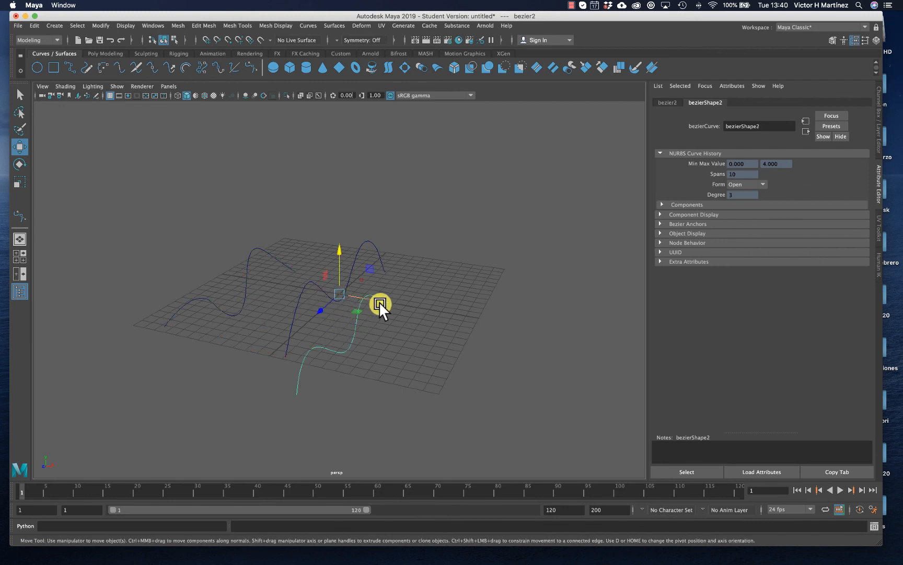
left_click_drag(380, 304, 411, 242)
left_click_drag(443, 313, 310, 286, "alt")
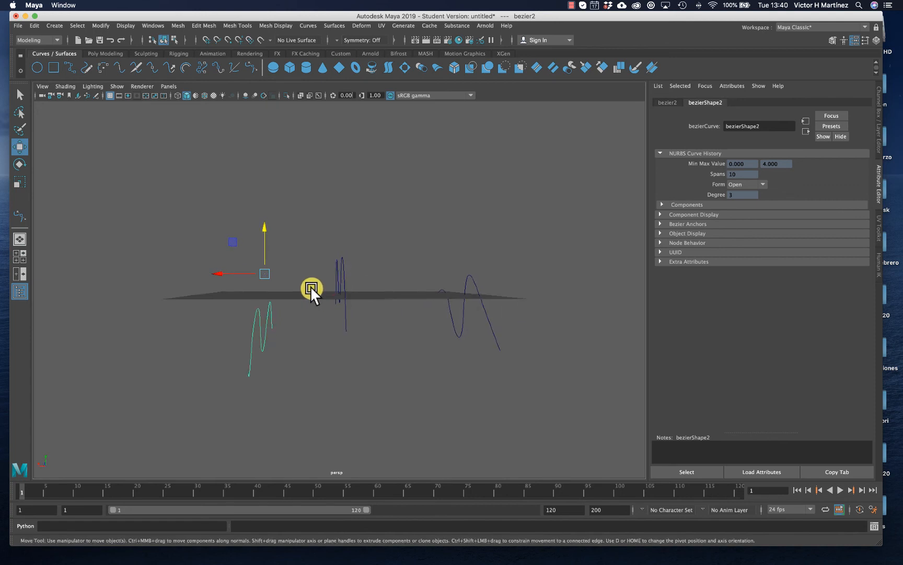
left_click_drag(260, 225, 261, 180)
left_click(463, 275)
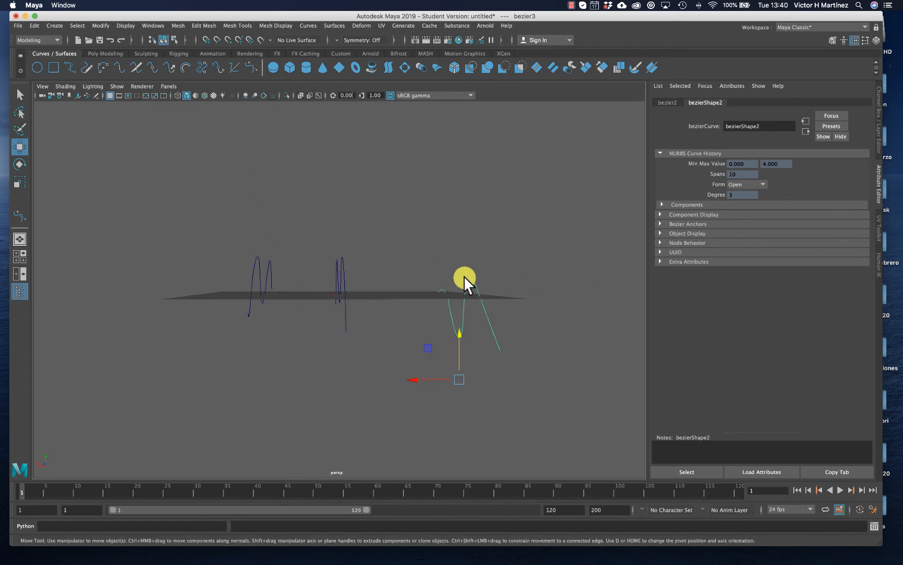
left_click_drag(461, 334, 440, 278)
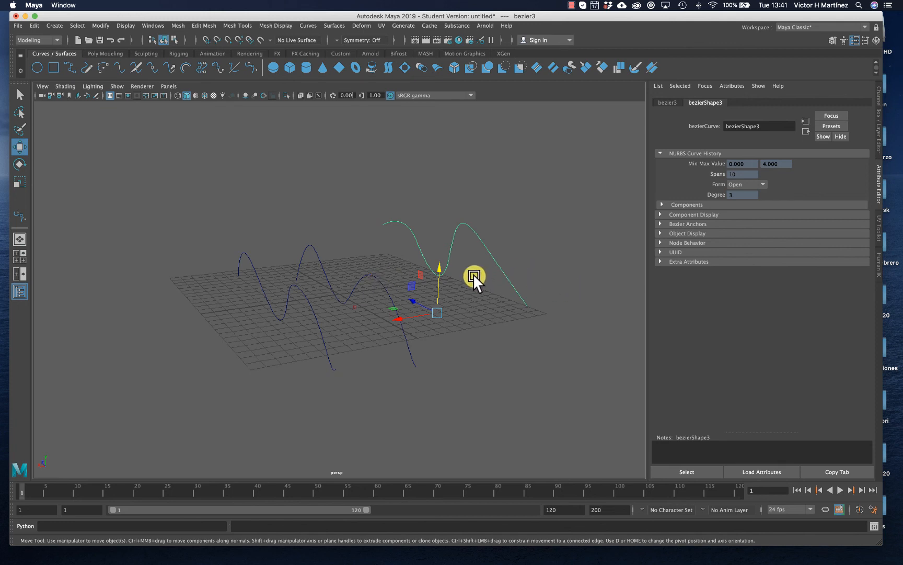
Loft a surface through the three curves in order: bezier3, the middle curve bezier1, and bezier2.
key("q")
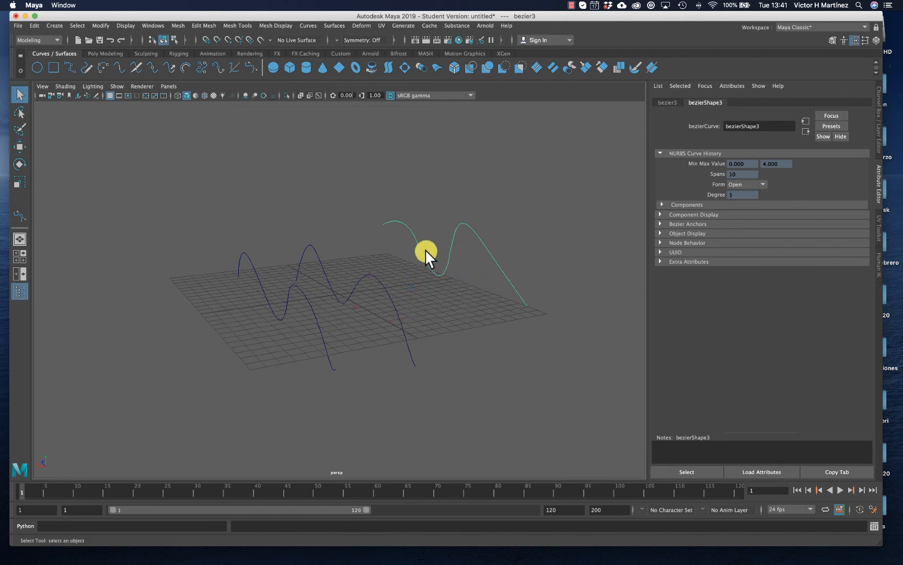
left_click(375, 275, "shift")
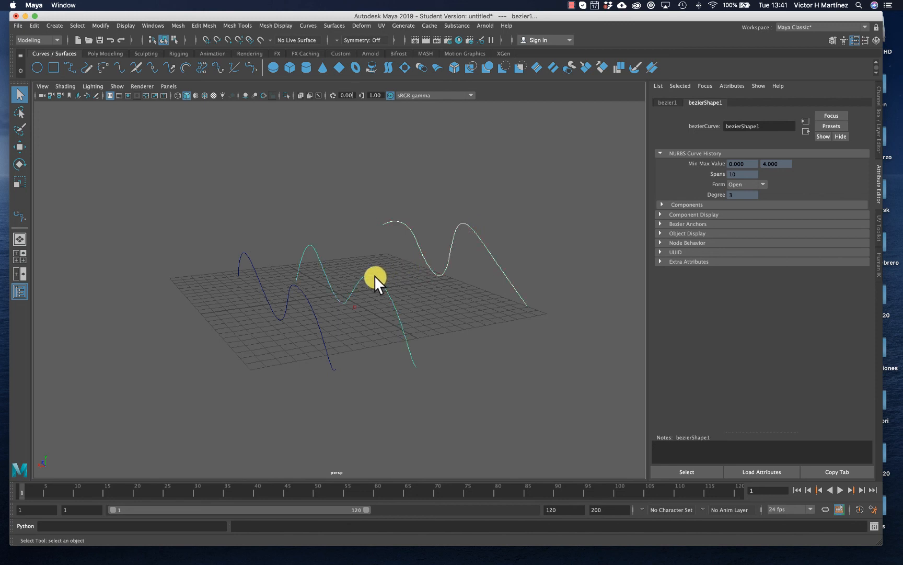
left_click(299, 287, "shift")
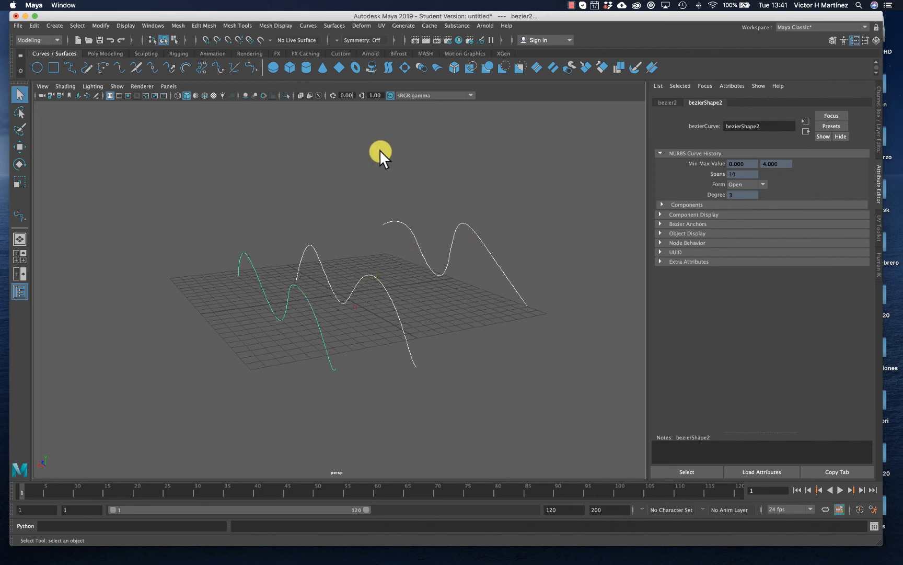
left_click(387, 66)
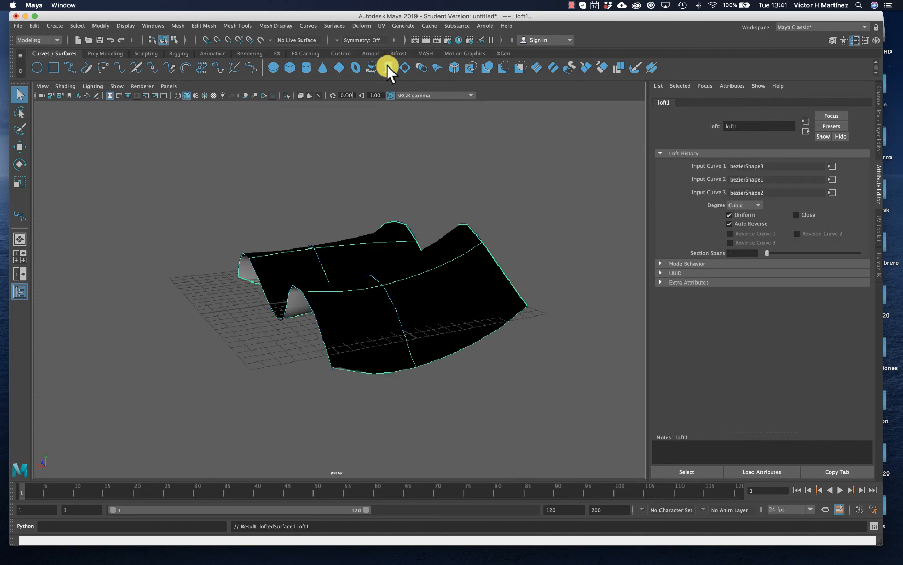
Reverse the direction of the lofted surface.
left_click_drag(438, 313, 393, 307, "alt")
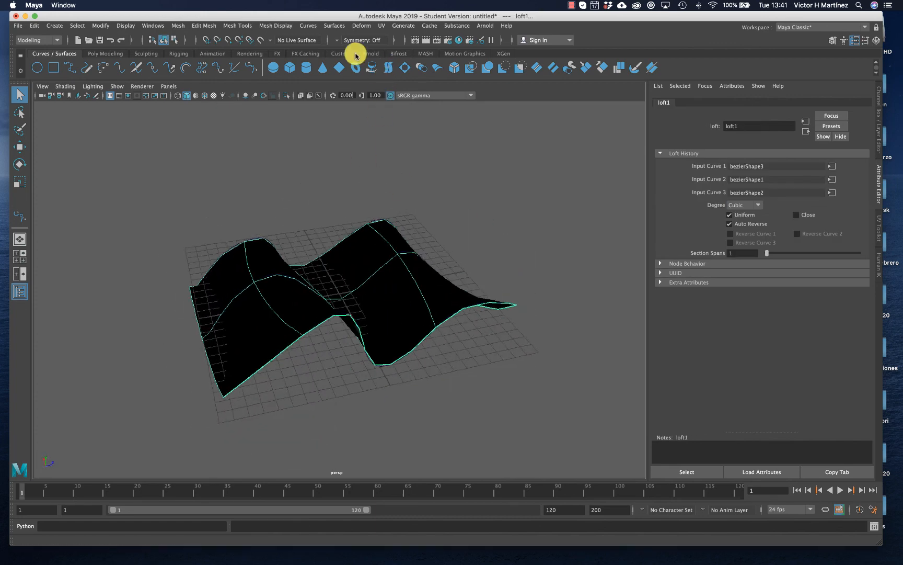
left_click(335, 25)
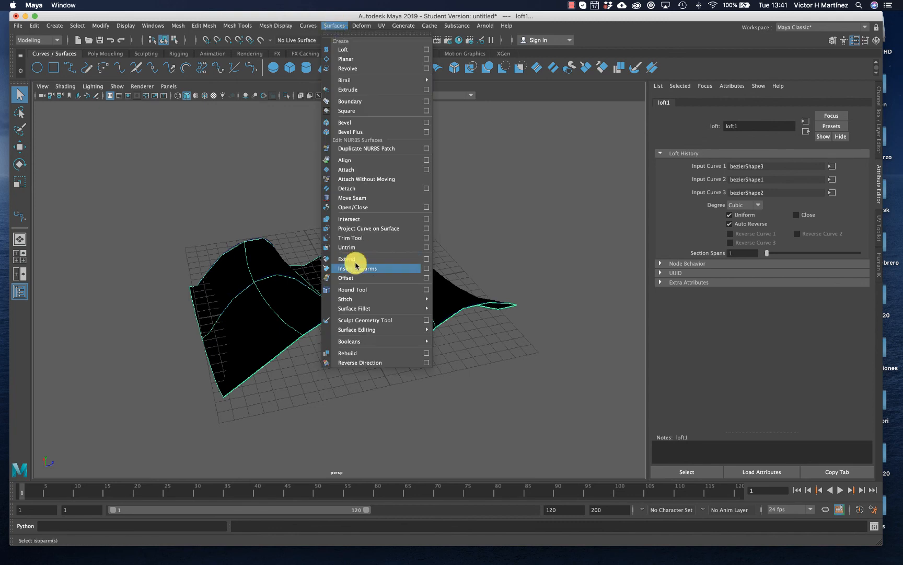
left_click(354, 361)
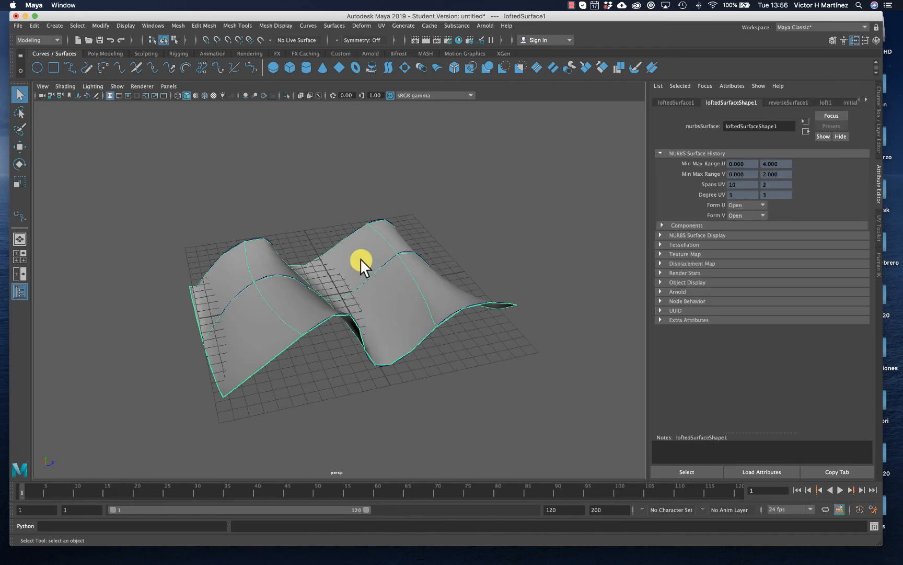
Move the lofted surface about 26.6 cm along X, away from its three source curves.
left_click(408, 236)
left_click(359, 252)
key("w")
left_click_drag(326, 274, 278, 158)
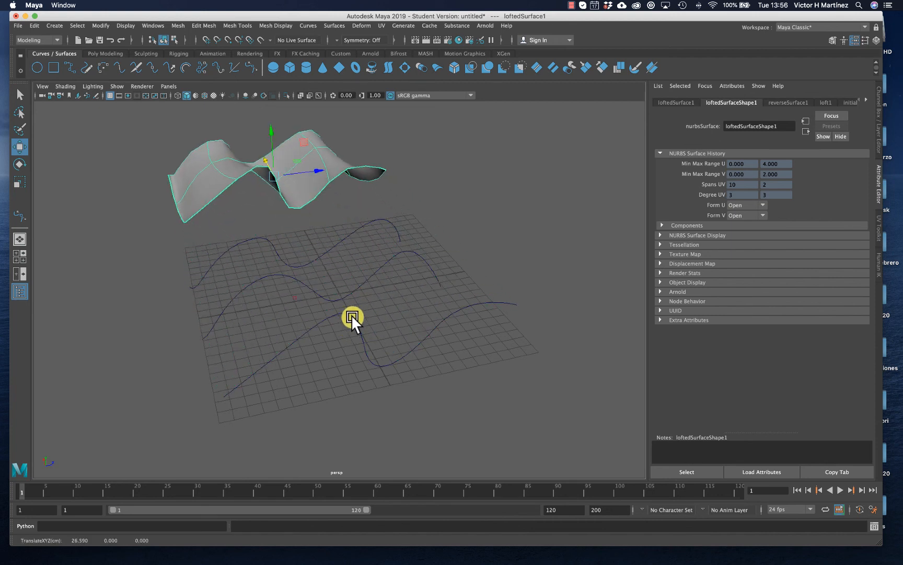
Raise the outer curve bezier3 along Y to reshape the lofted surface, and view the result from another angle.
left_click(351, 317)
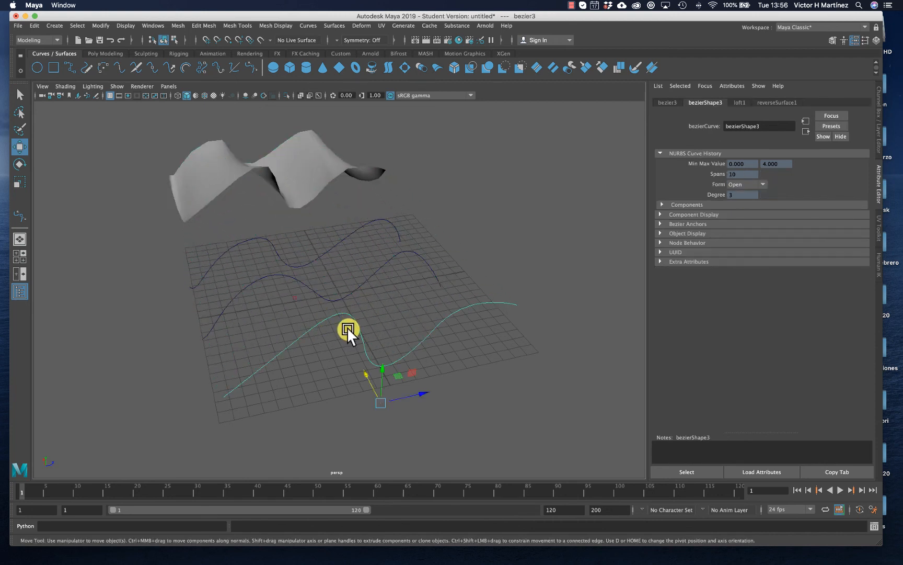
left_click_drag(245, 244, 292, 246, "alt")
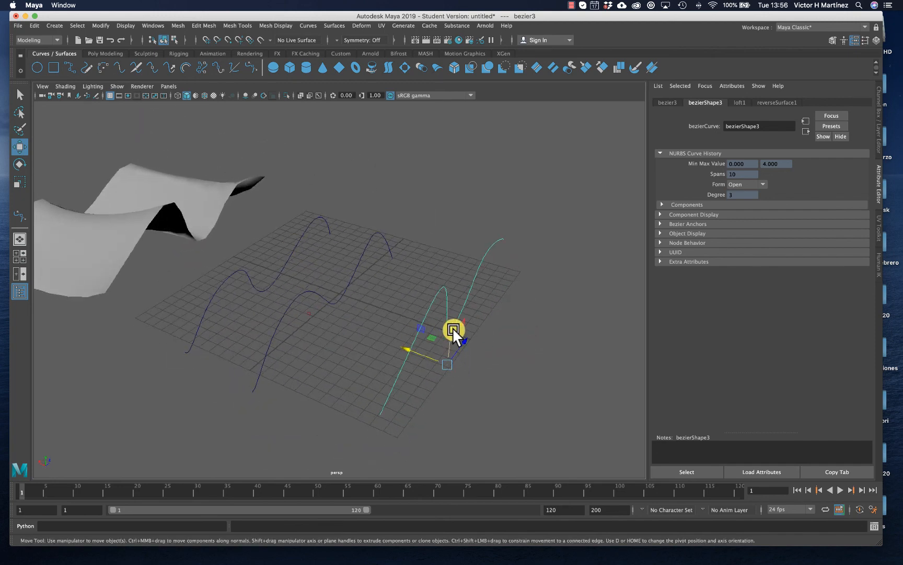
left_click_drag(452, 327, 441, 240)
left_click_drag(243, 306, 337, 302, "alt")
scroll(331, 287, "down", 5)
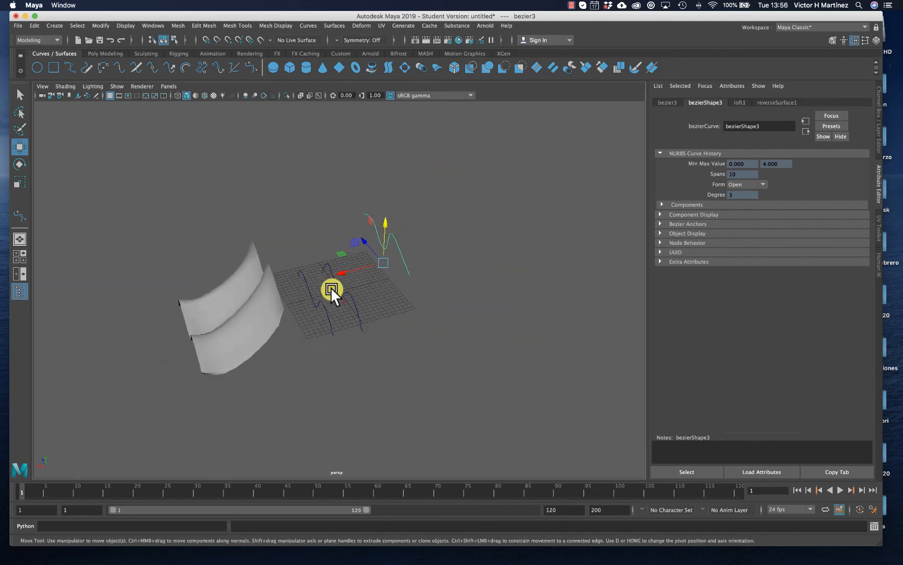
Move the outer curve bezier2 along X, away from the middle curve, to stretch the lofted surface.
left_click(320, 298)
left_click_drag(277, 275, 210, 296)
left_click_drag(181, 355, 153, 349, "alt")
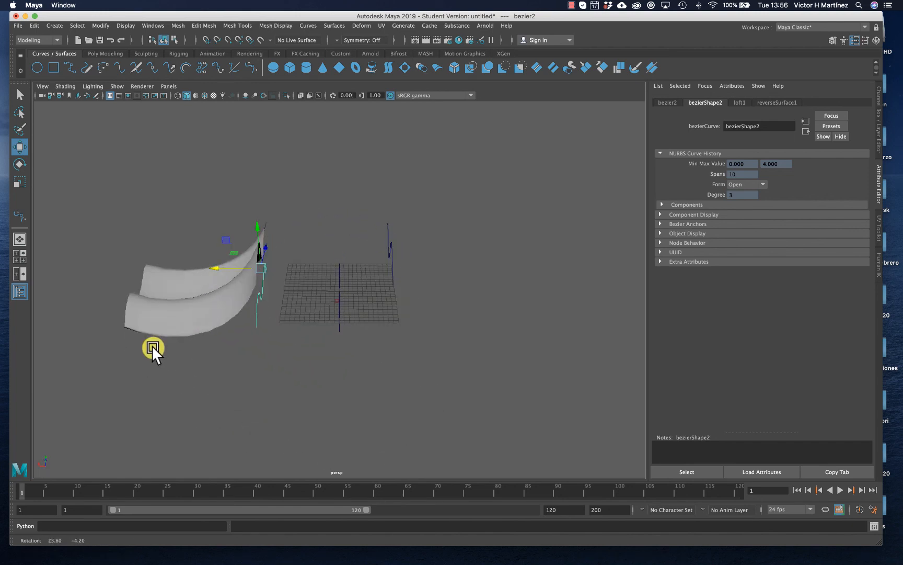
Raise the middle curve bezier1 along Y to arch the lofted surface, and inspect its folds from several angles.
left_click(338, 297)
left_click_drag(341, 258, 336, 179)
scroll(282, 176, "up", 5)
scroll(235, 178, "down", 5)
left_click_drag(150, 158, 238, 159, "alt")
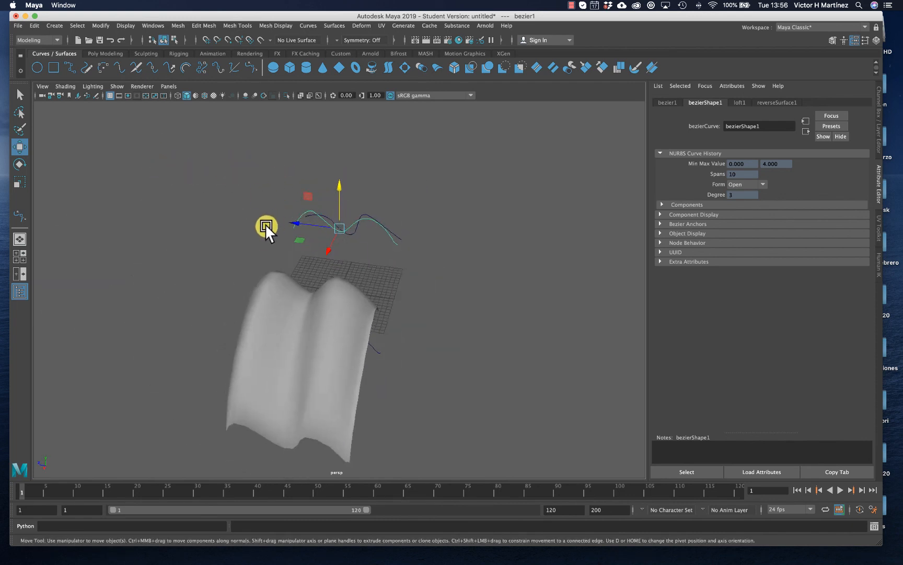
scroll(258, 234, "up", 3)
scroll(258, 233, "down", 5)
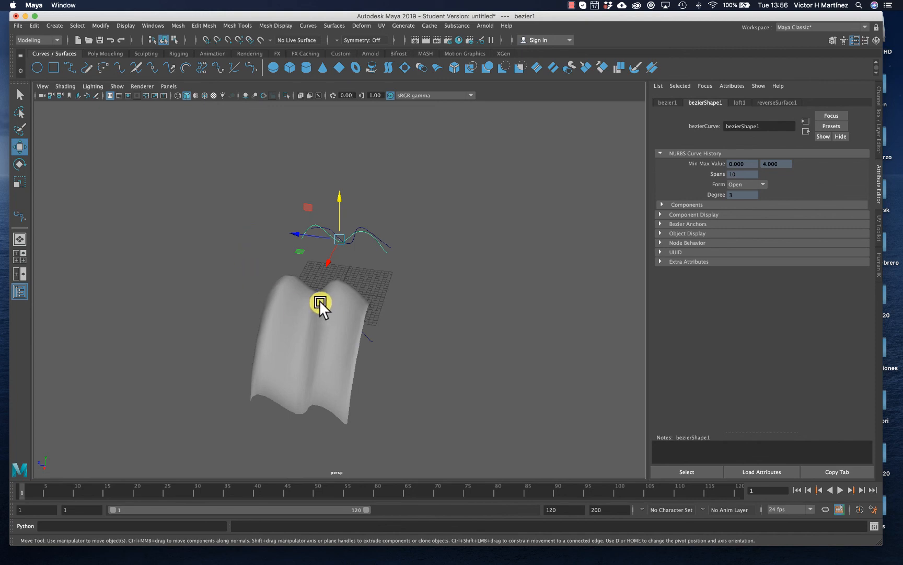
left_click_drag(303, 306, 303, 308, "alt")
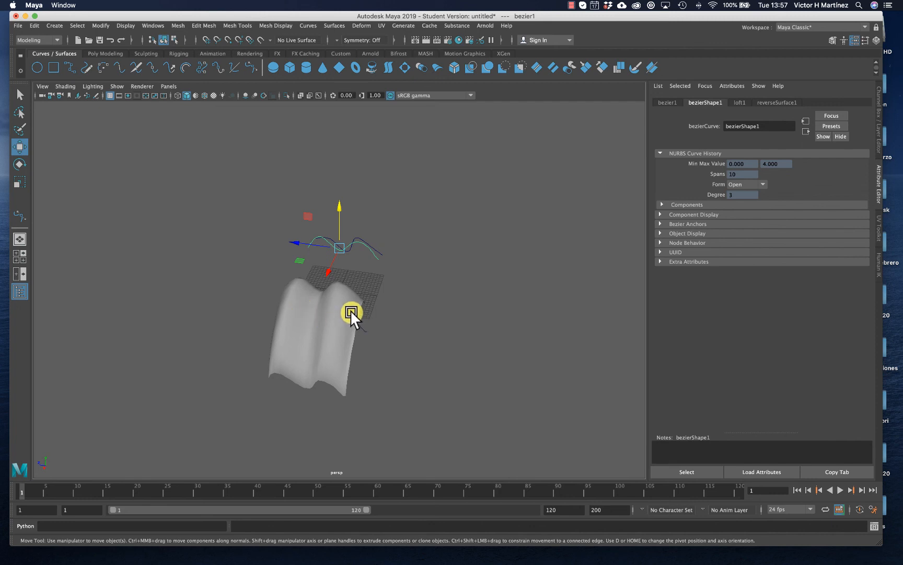
left_click_drag(423, 333, 310, 341, "alt")
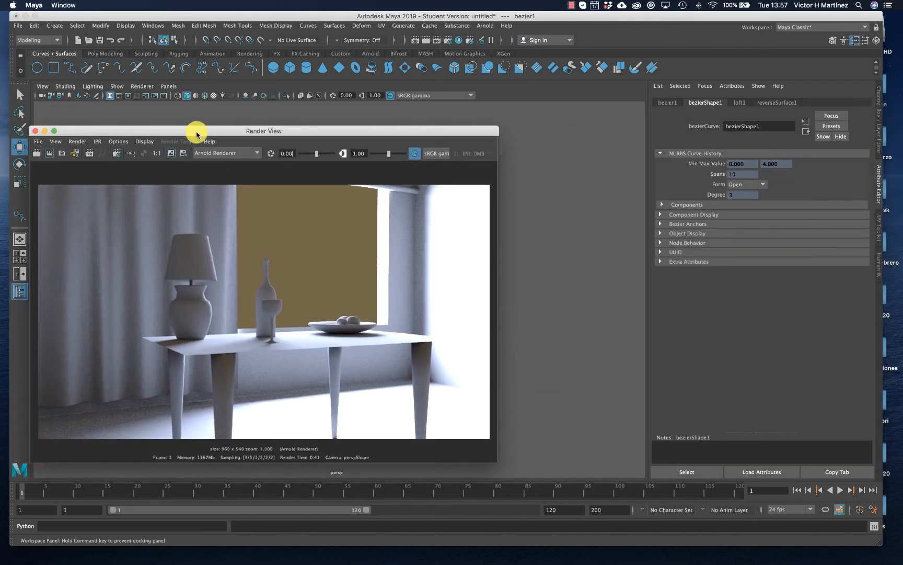
Examine the rendered interior with the curtain in the Render View, and move its window clear of the viewport.
left_click_drag(195, 129, 335, 100)
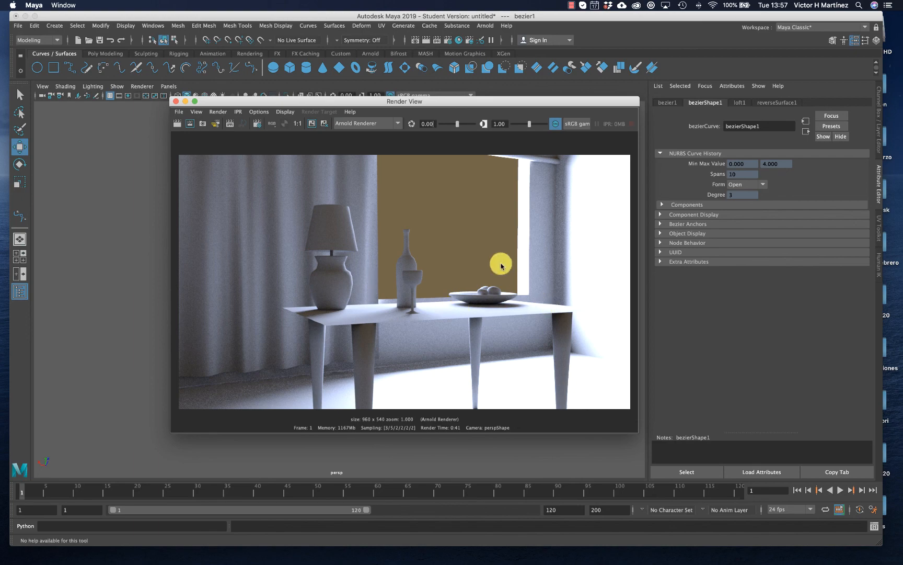
double_click(426, 105)
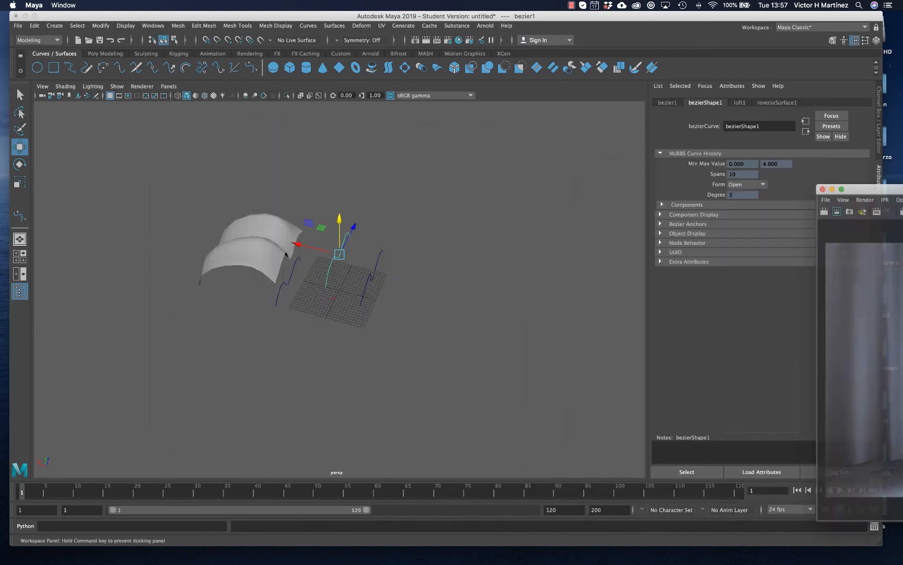